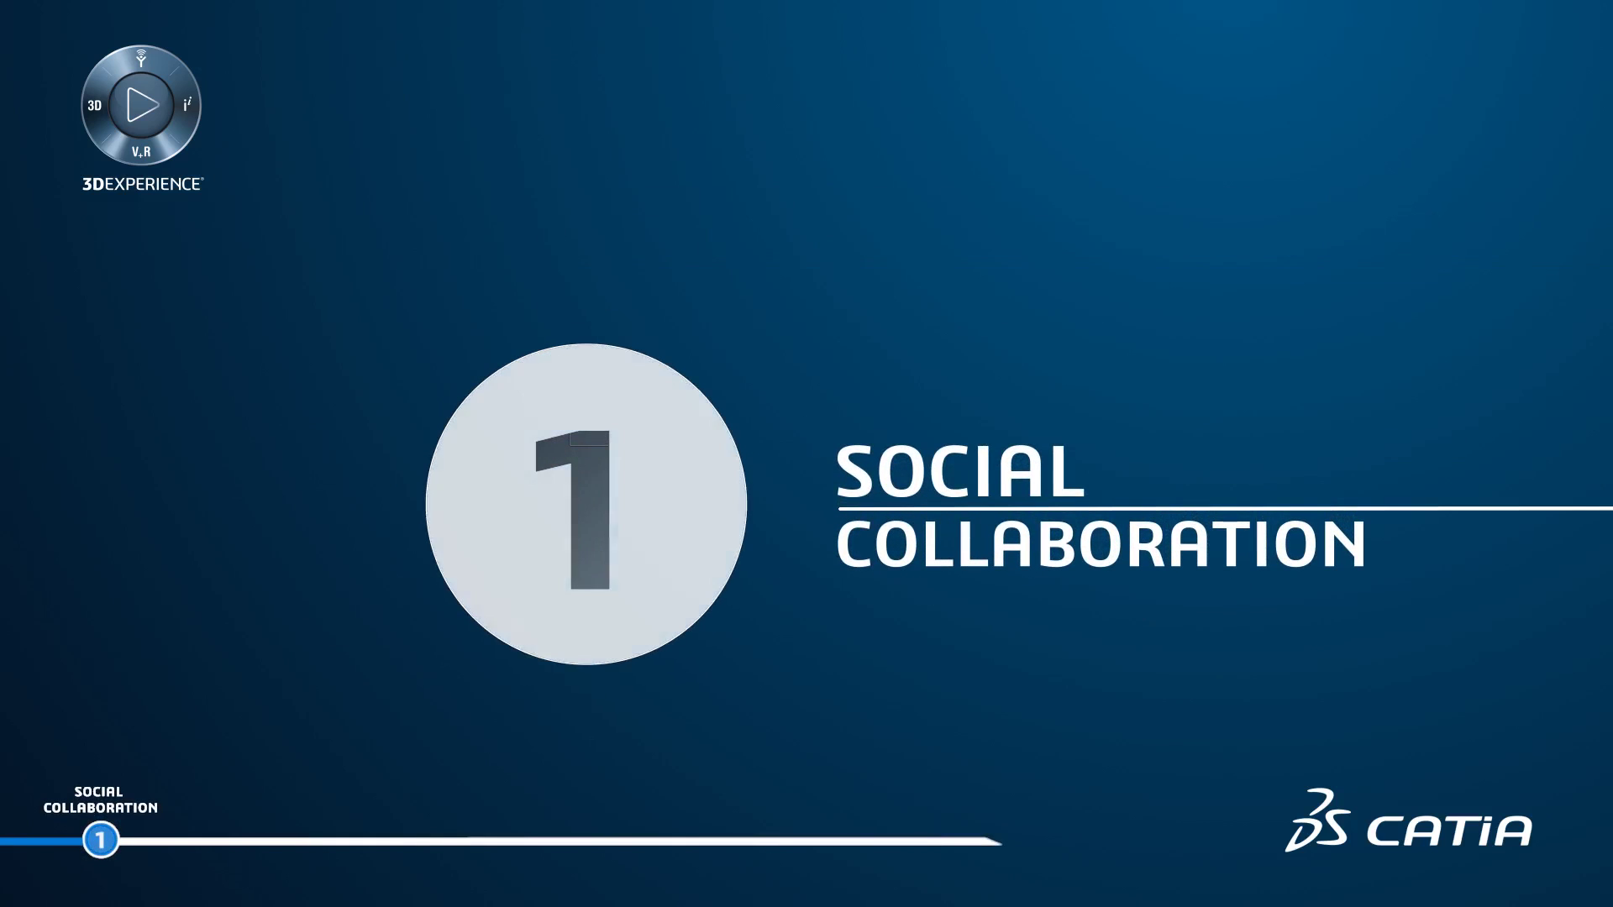
# Step: Enter the account password in the login page's Password field
pyautogui.click(940, 300)
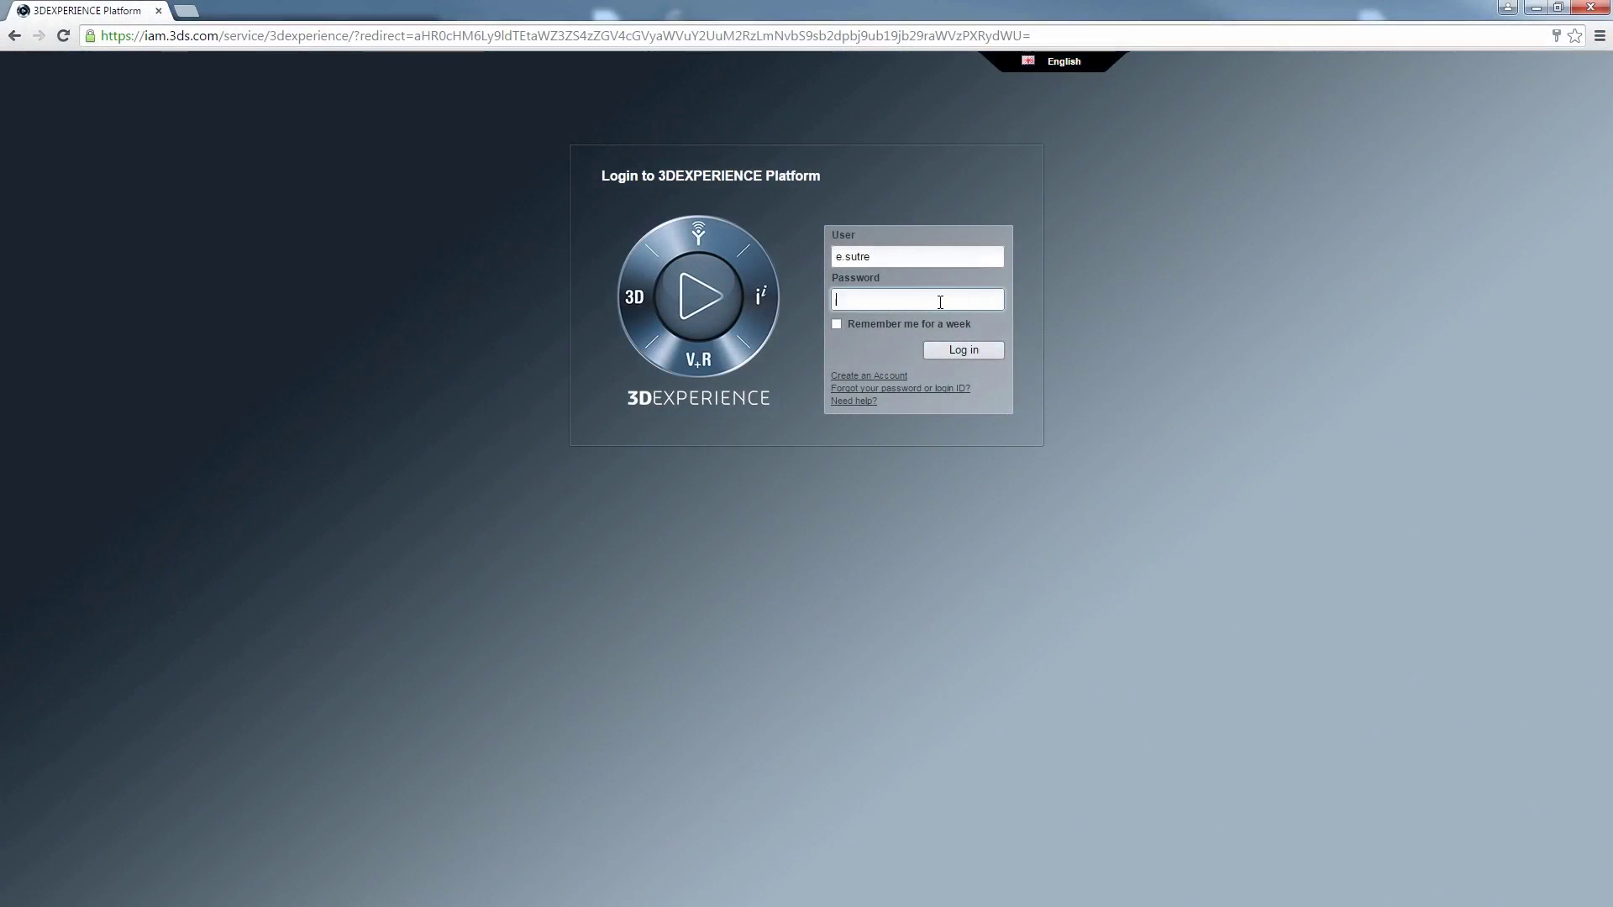
# Step: Log in to the platform and browse the News carousel on the dashboard
pyautogui.write('•••••')
pyautogui.click(964, 351)
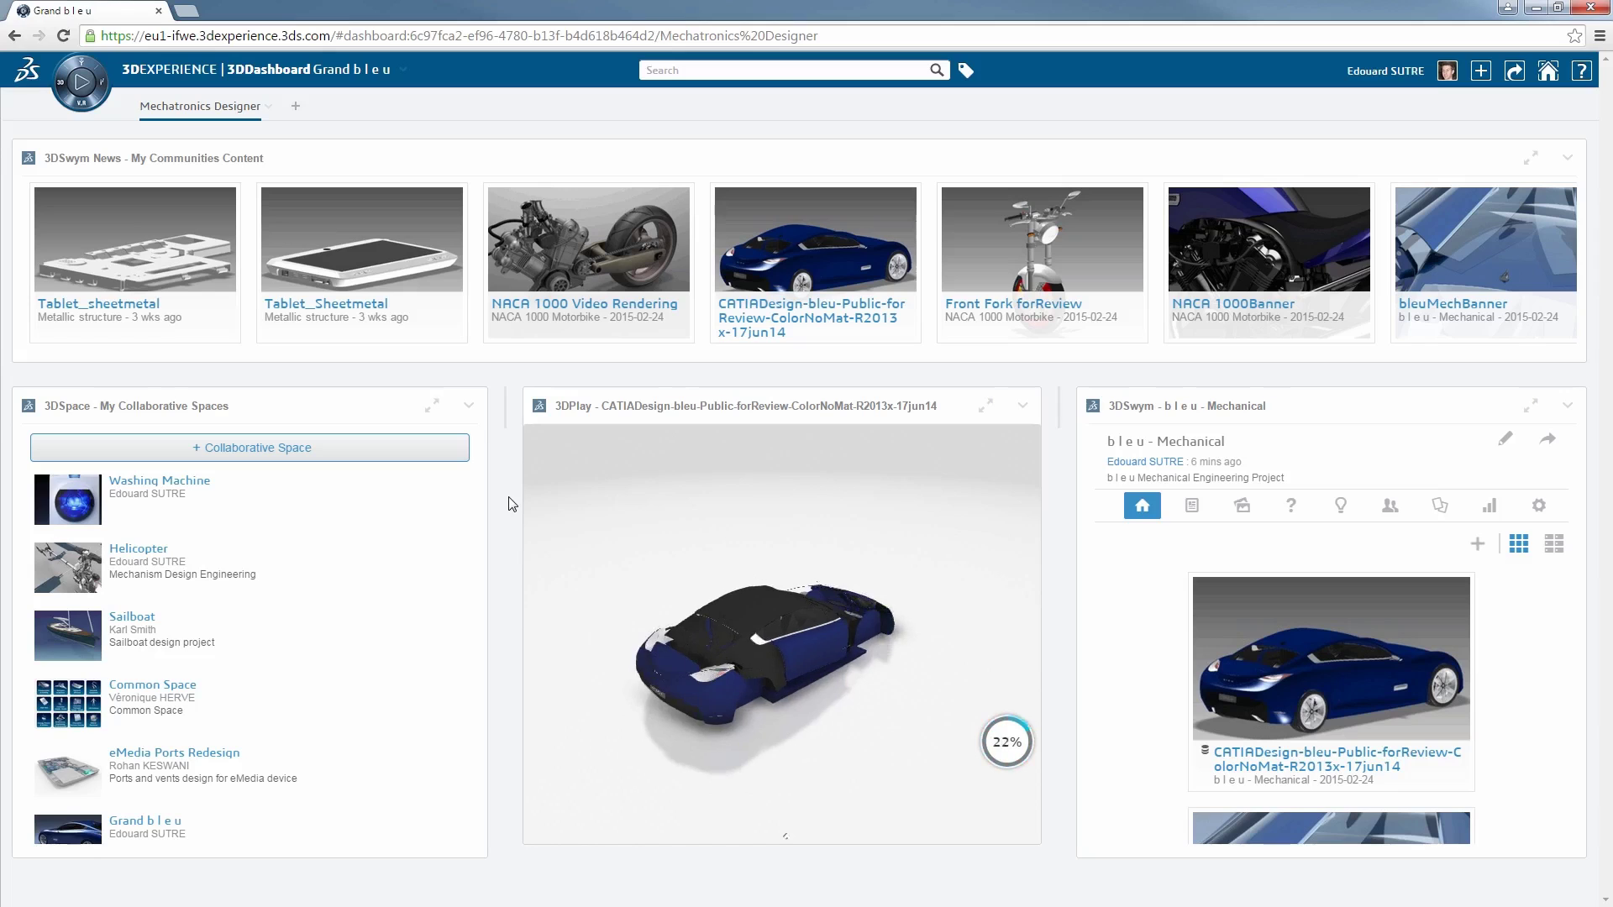
pyautogui.moveTo(174, 347); pyautogui.dragTo(300, 346)
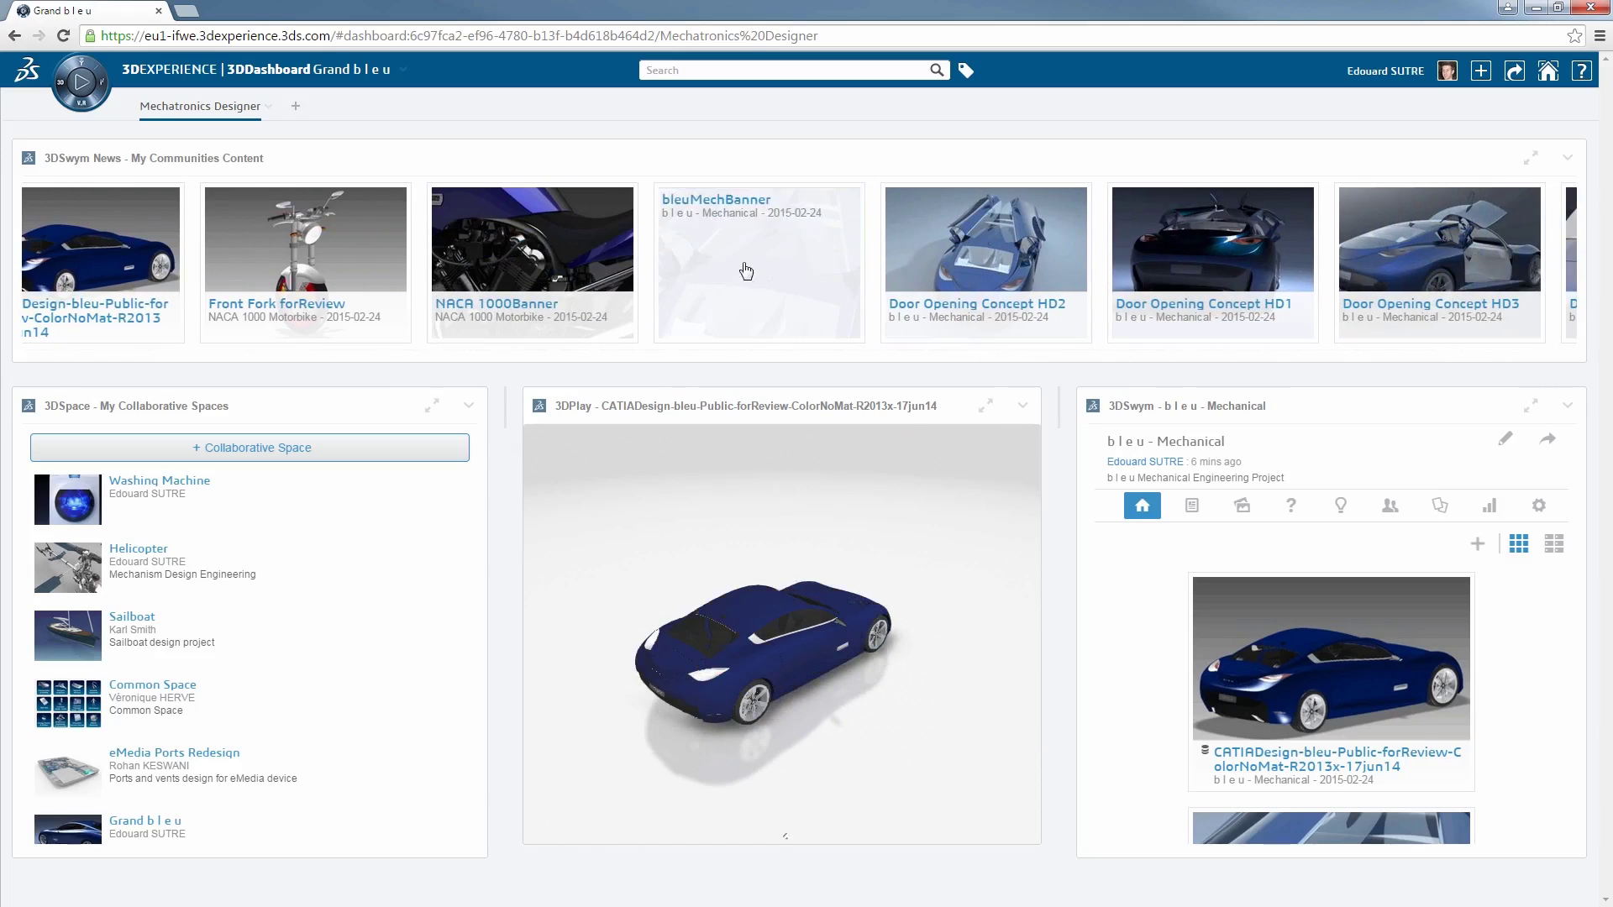
pyautogui.hscroll(2, 996, 264)
pyautogui.scroll(-2, 238, 612)
pyautogui.scroll(2, 406, 558)
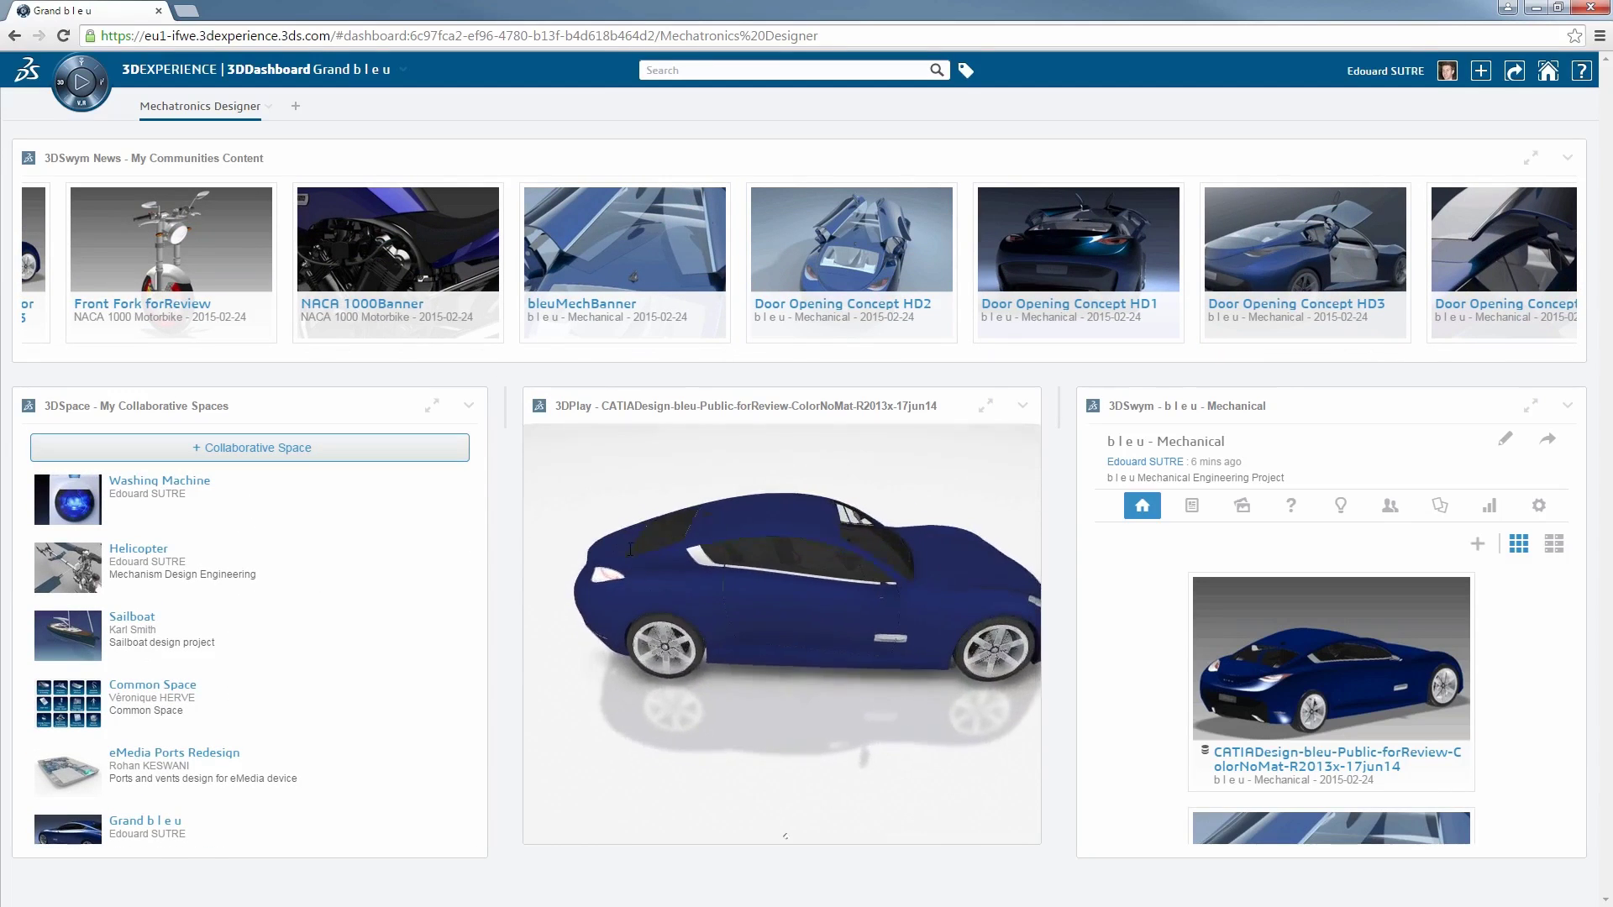
# Step: Maximize and restore the 3DPlay car viewer, then list the Mechanical community's posts
pyautogui.click(986, 406)
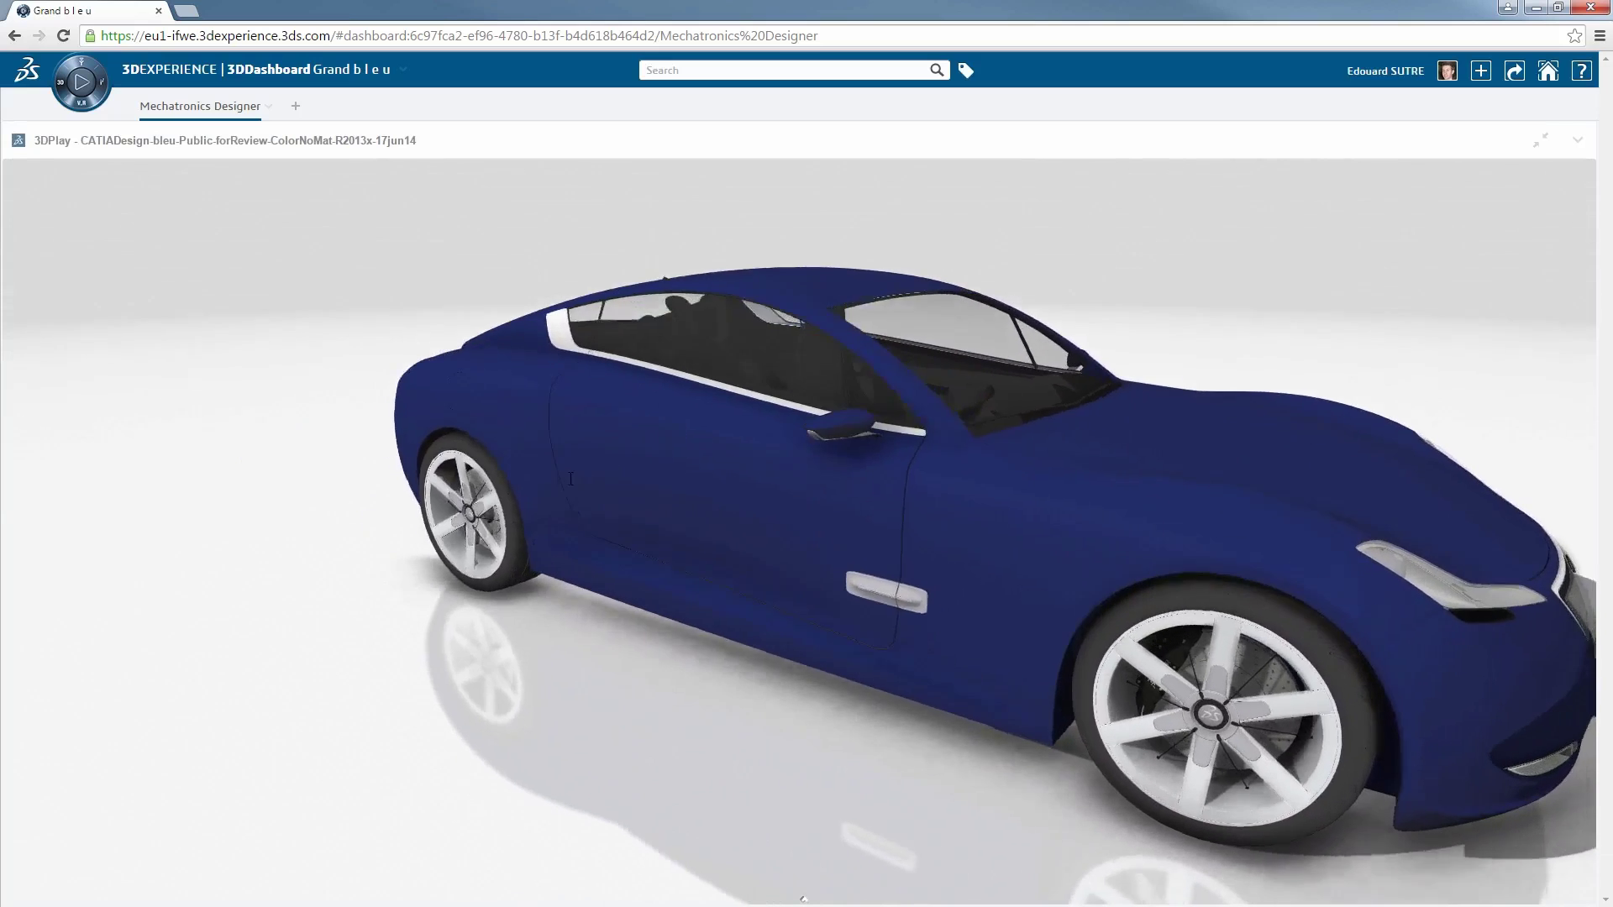
pyautogui.click(1541, 141)
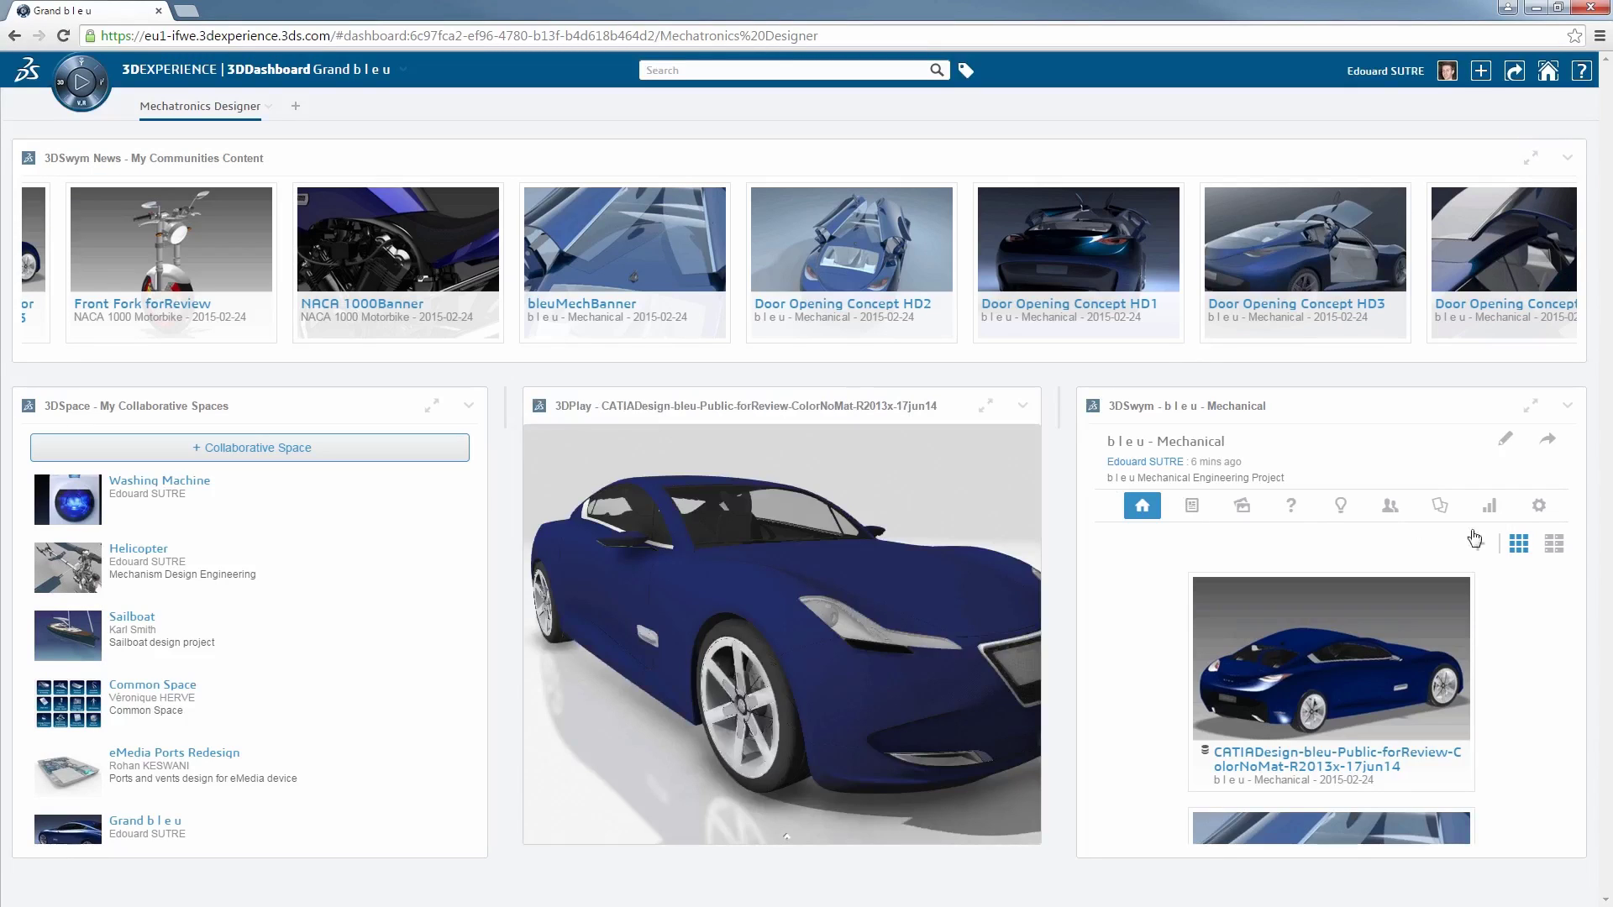
pyautogui.click(1553, 543)
pyautogui.scroll(-1, 1350, 710)
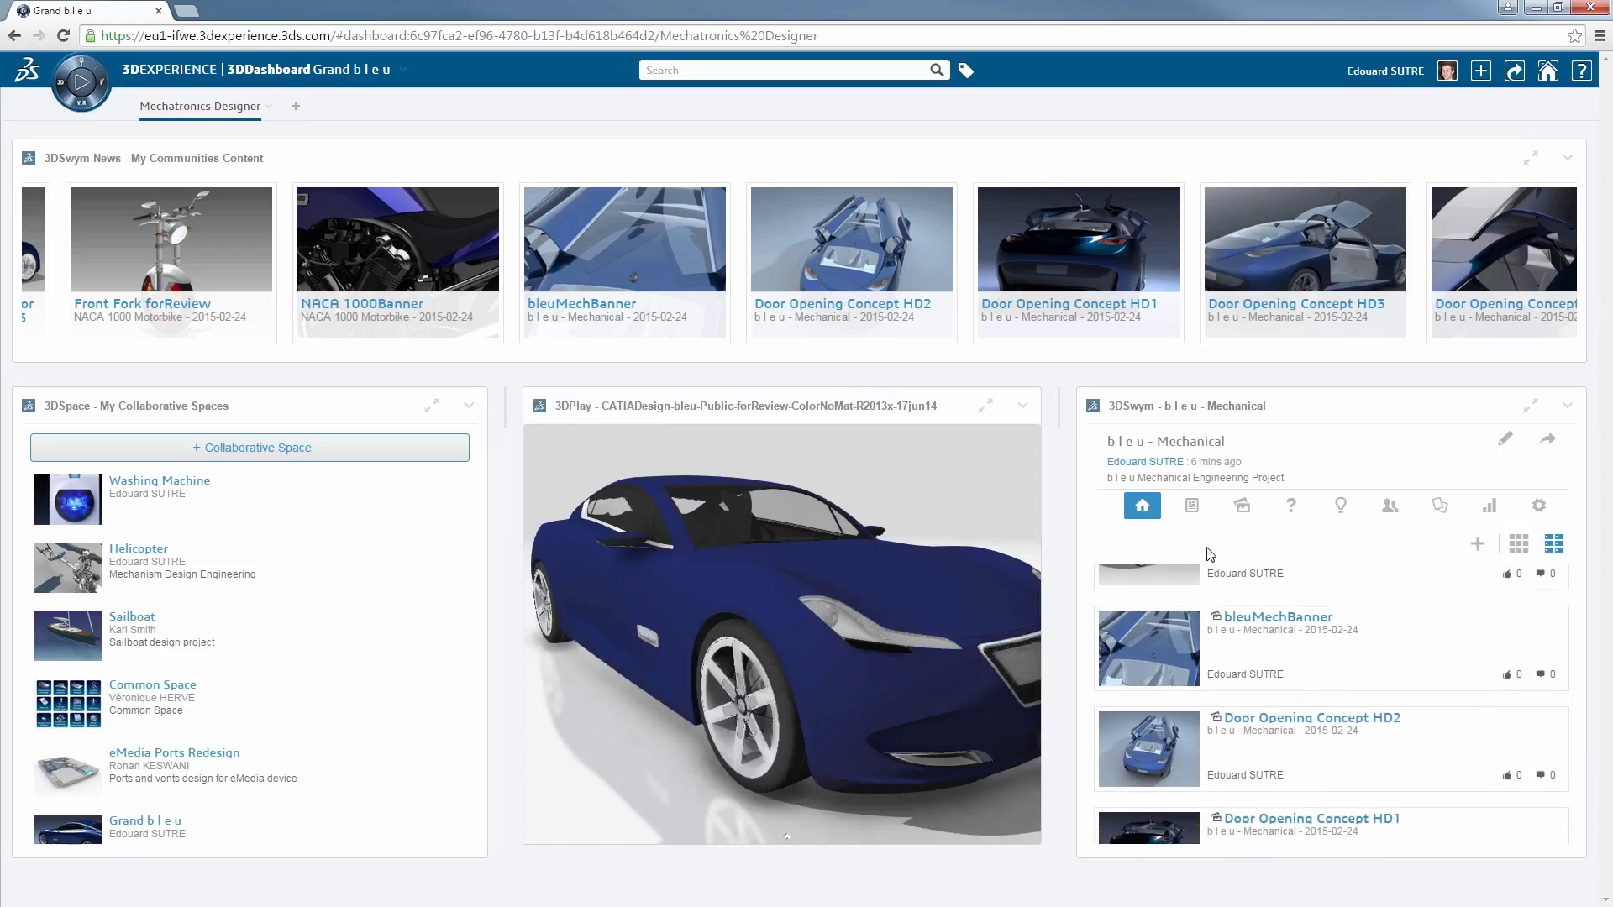
# Step: Show the community's ideas as a list in a maximized 3DSwym widget
pyautogui.click(1194, 507)
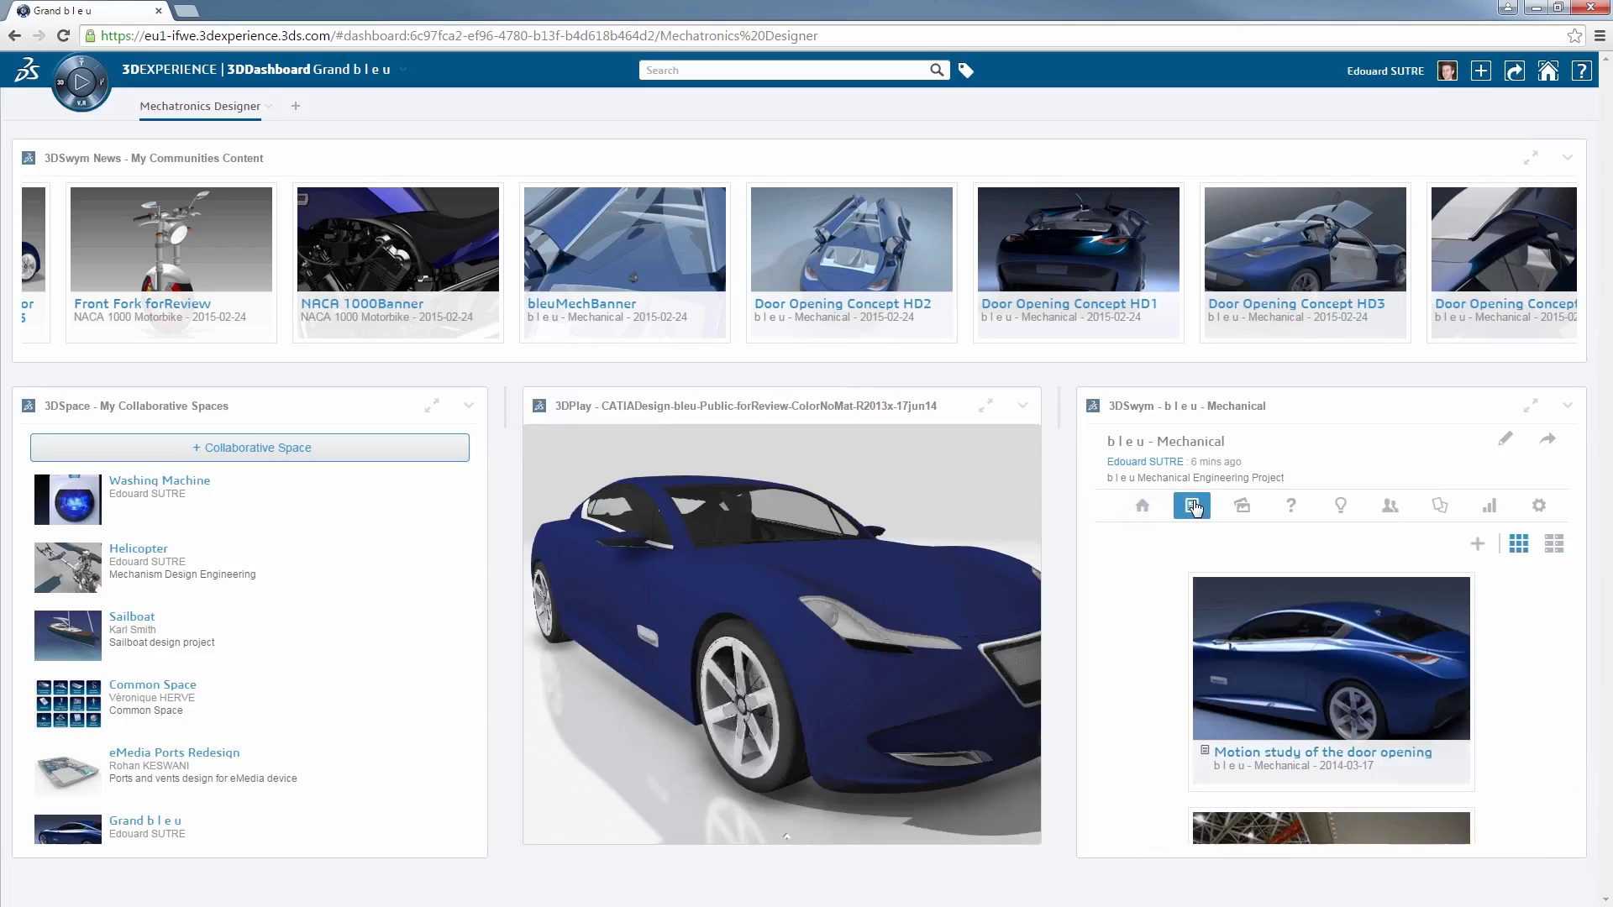
pyautogui.click(1341, 508)
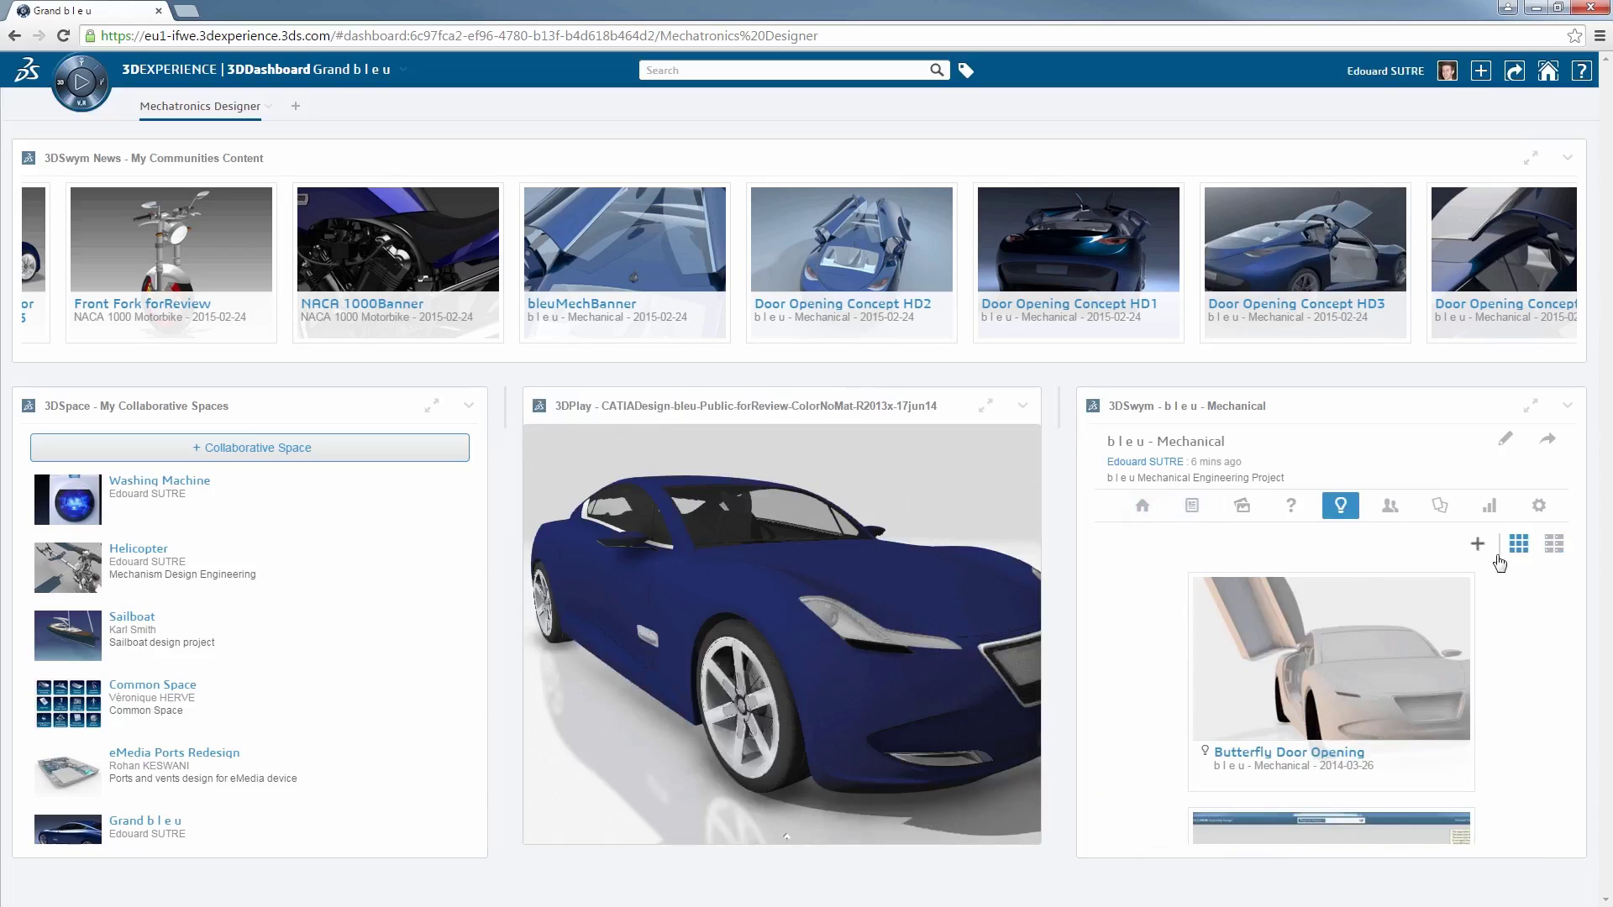
pyautogui.click(1554, 548)
pyautogui.click(1531, 406)
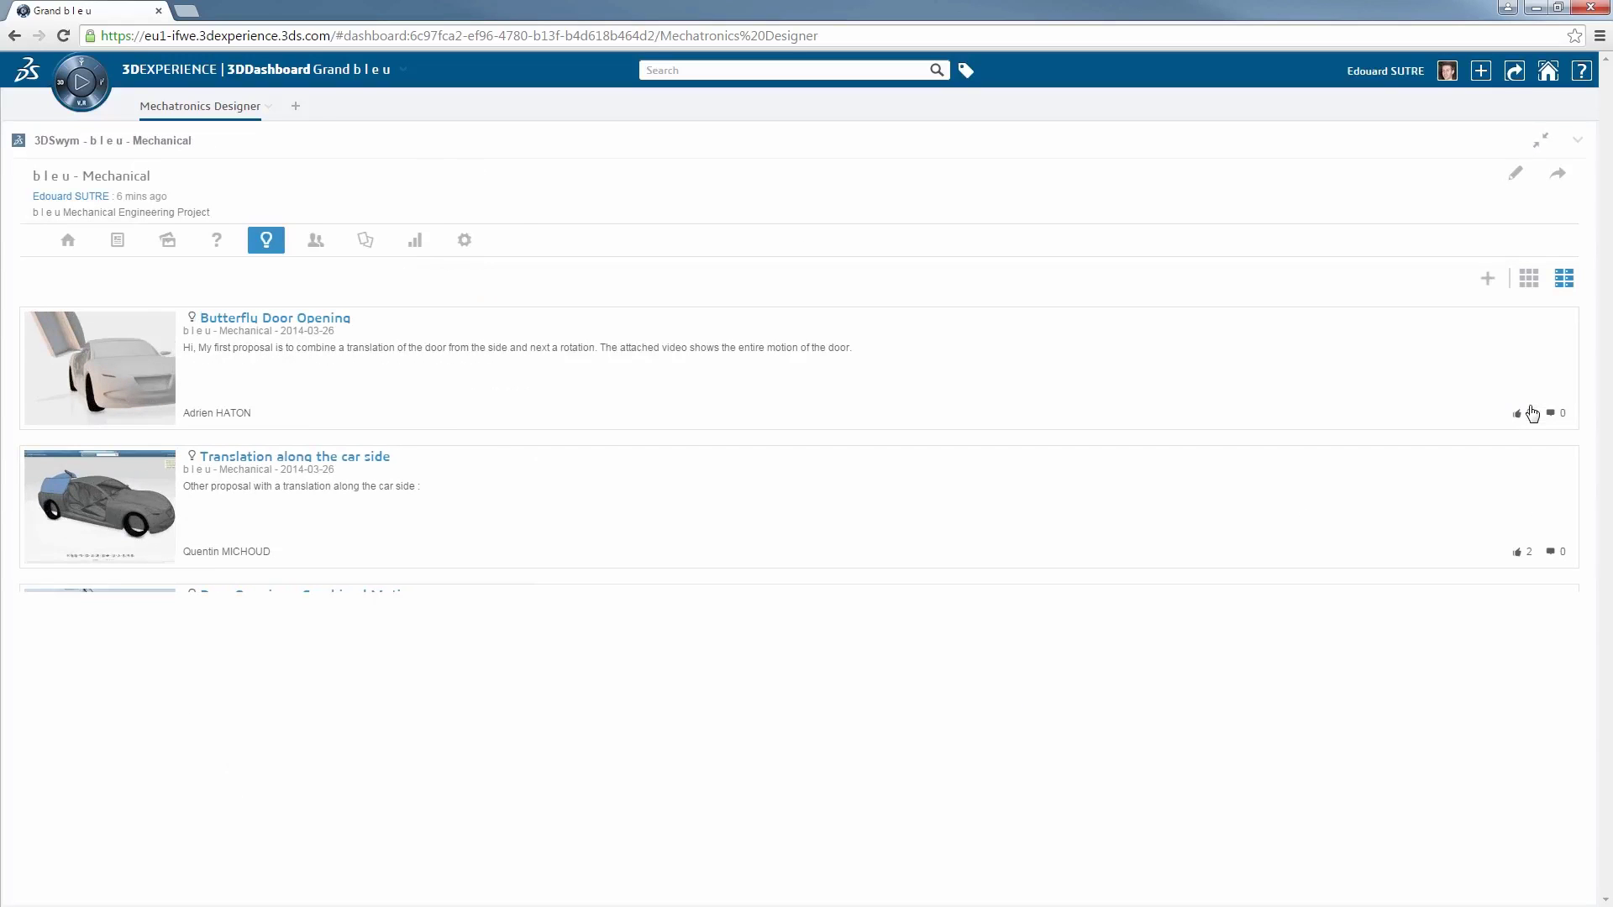
# Step: Open the Door Opening - Combined Motion idea and read through its comments
pyautogui.click(141, 647)
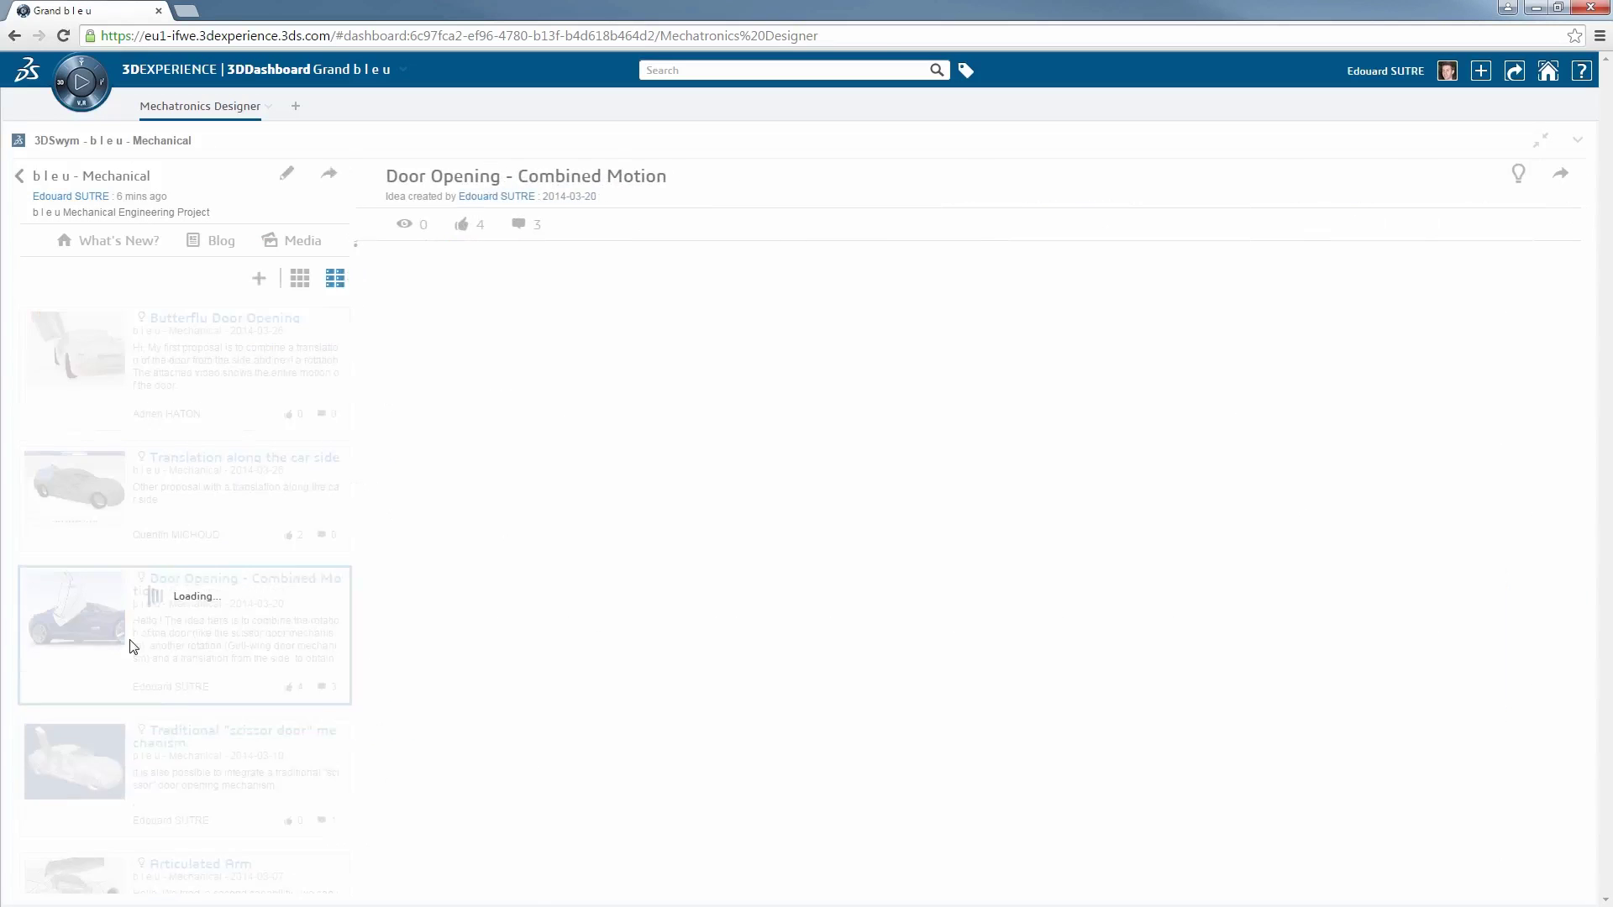
pyautogui.scroll(-3, 620, 499)
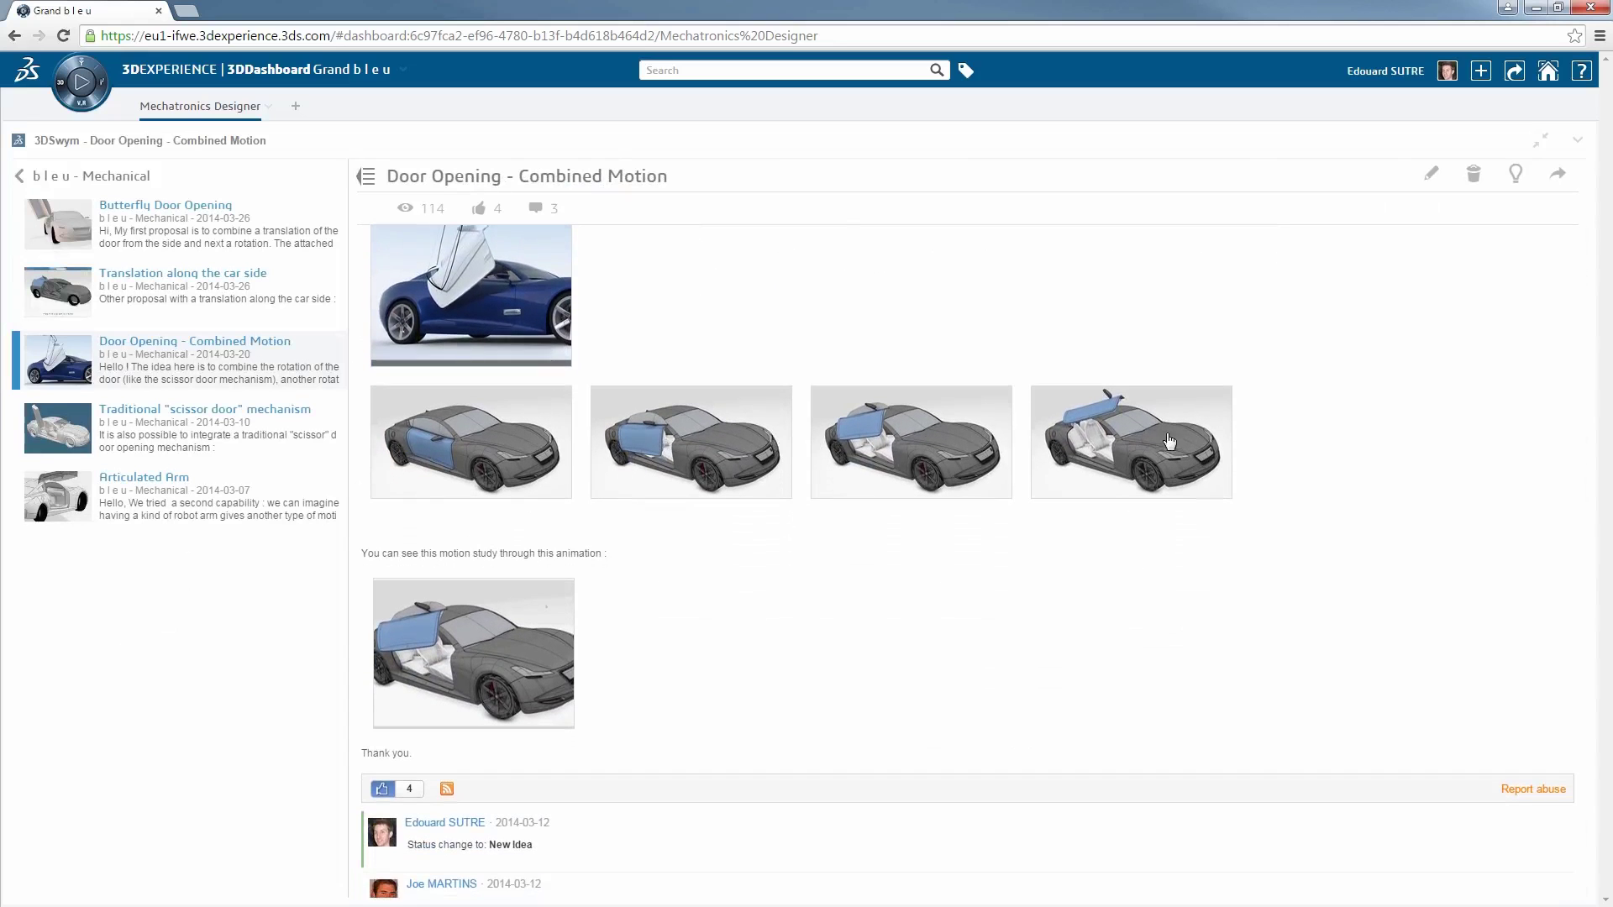
pyautogui.scroll(-3, 602, 648)
pyautogui.scroll(-6, 601, 649)
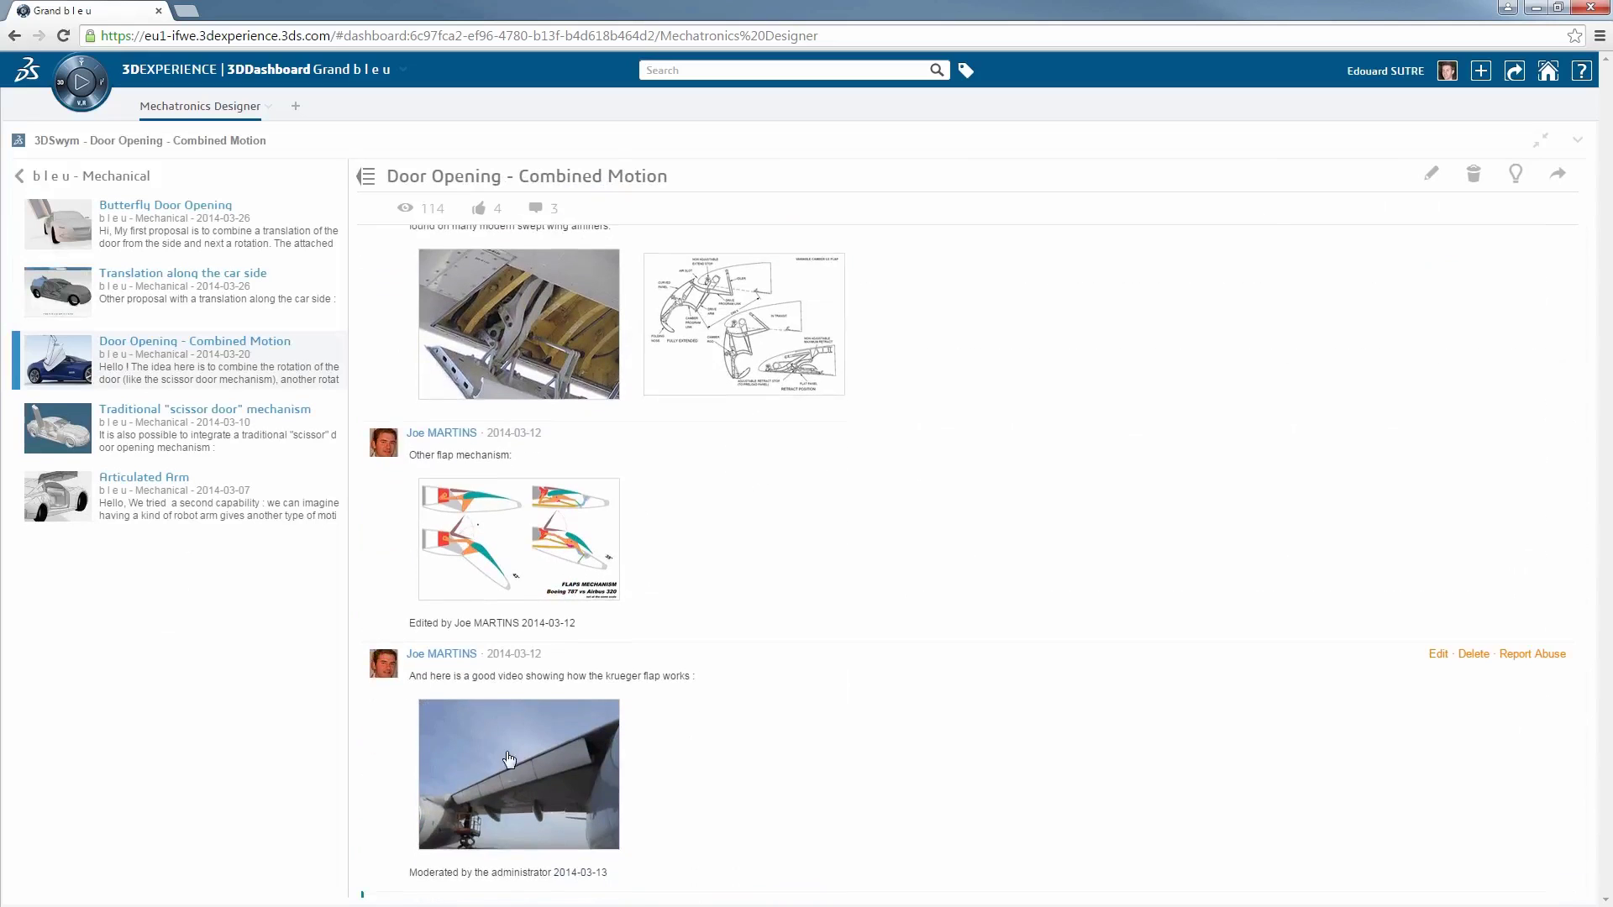
# Step: Watch the Krueger flap video, close it, and restore the widget size
pyautogui.click(509, 760)
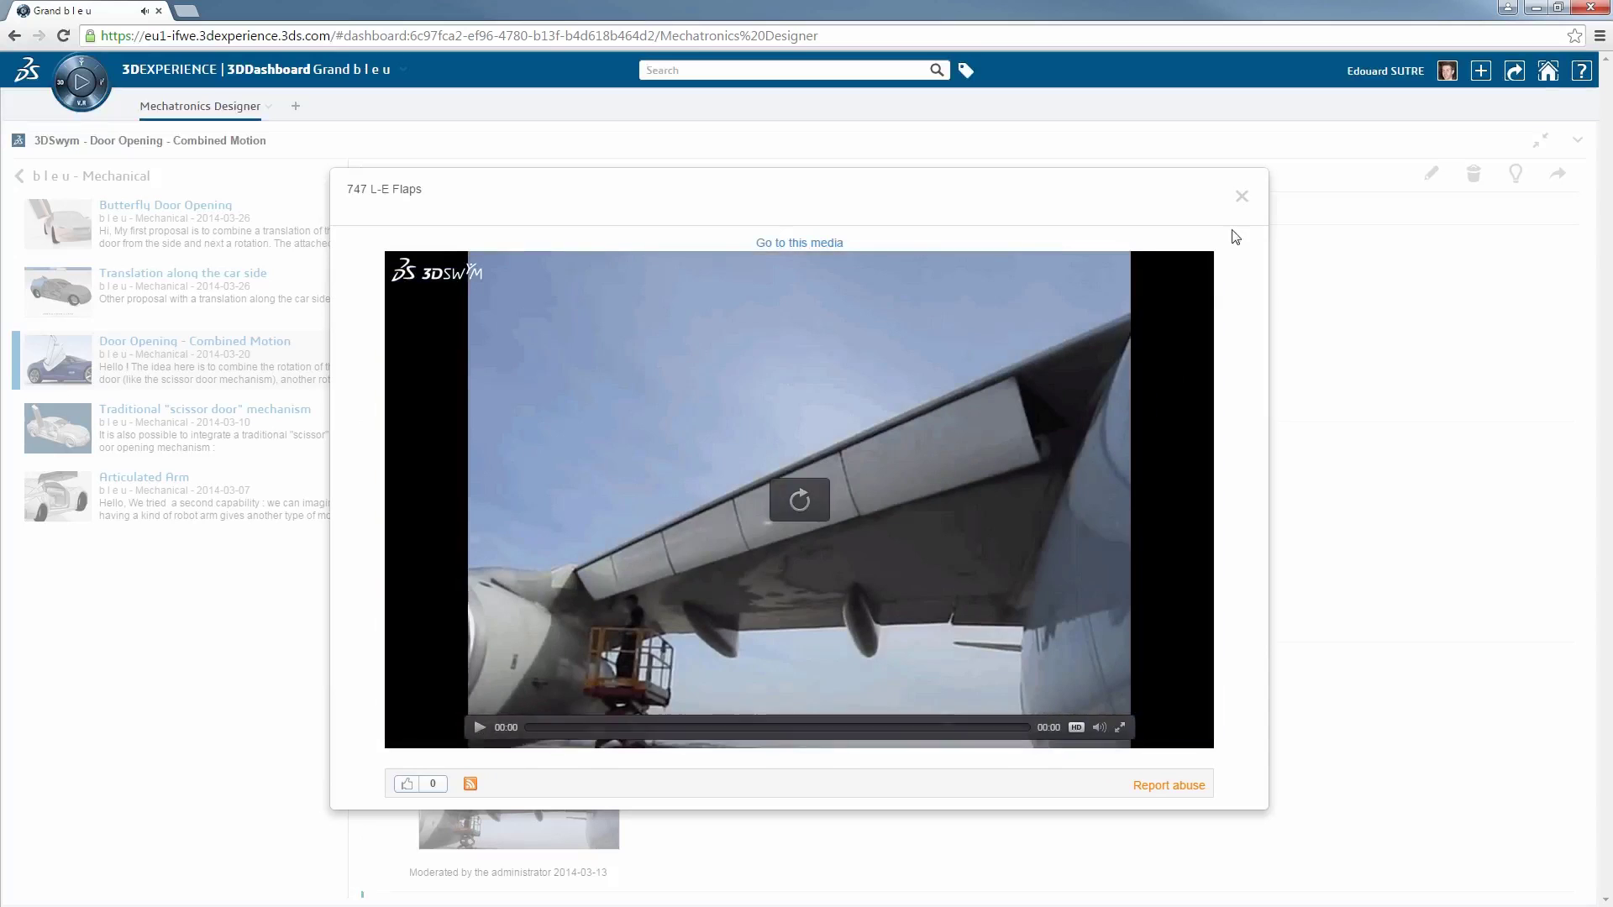
pyautogui.click(1242, 198)
pyautogui.scroll(2, 938, 535)
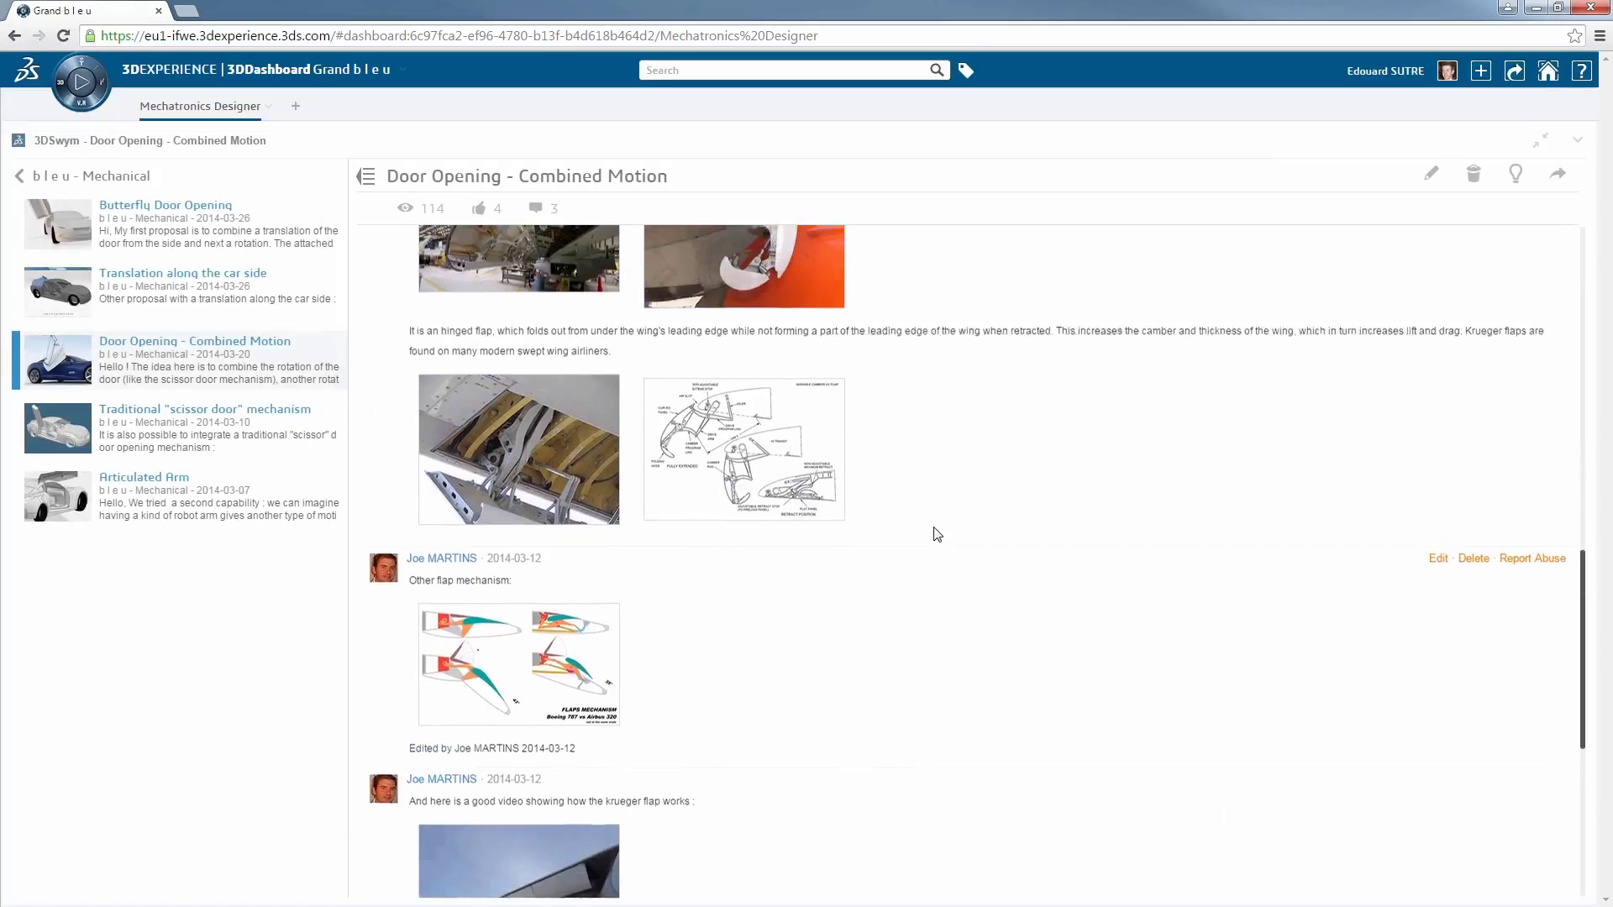
pyautogui.click(1541, 140)
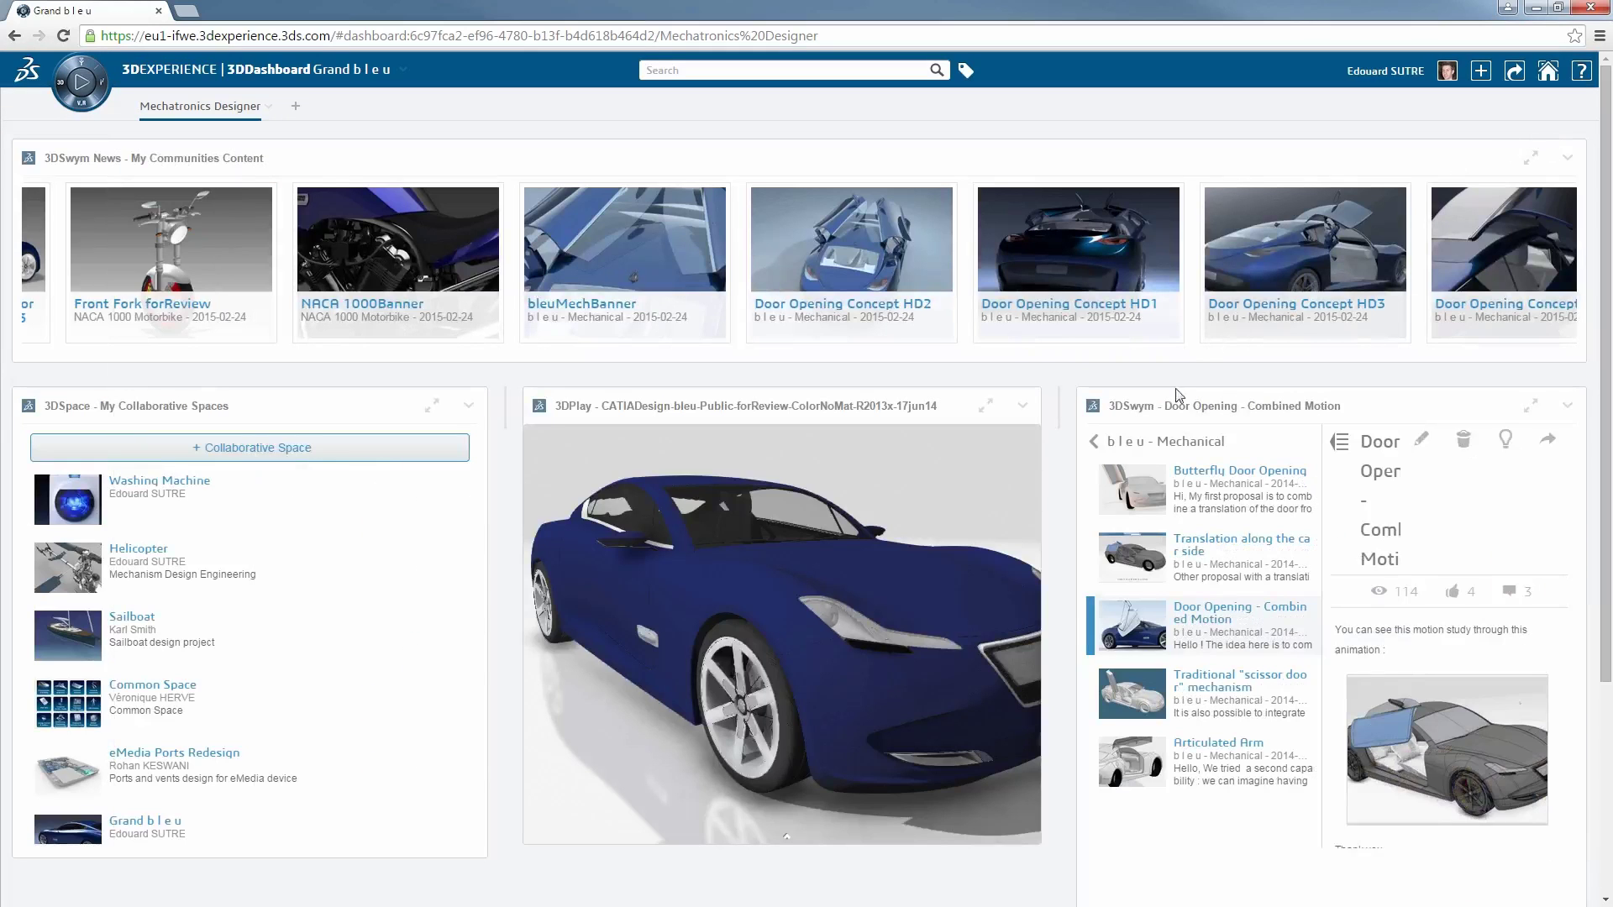
# Step: Show the Grand b l e u space as maximized tiles with the 6WTags panel open
pyautogui.scroll(-3, 128, 548)
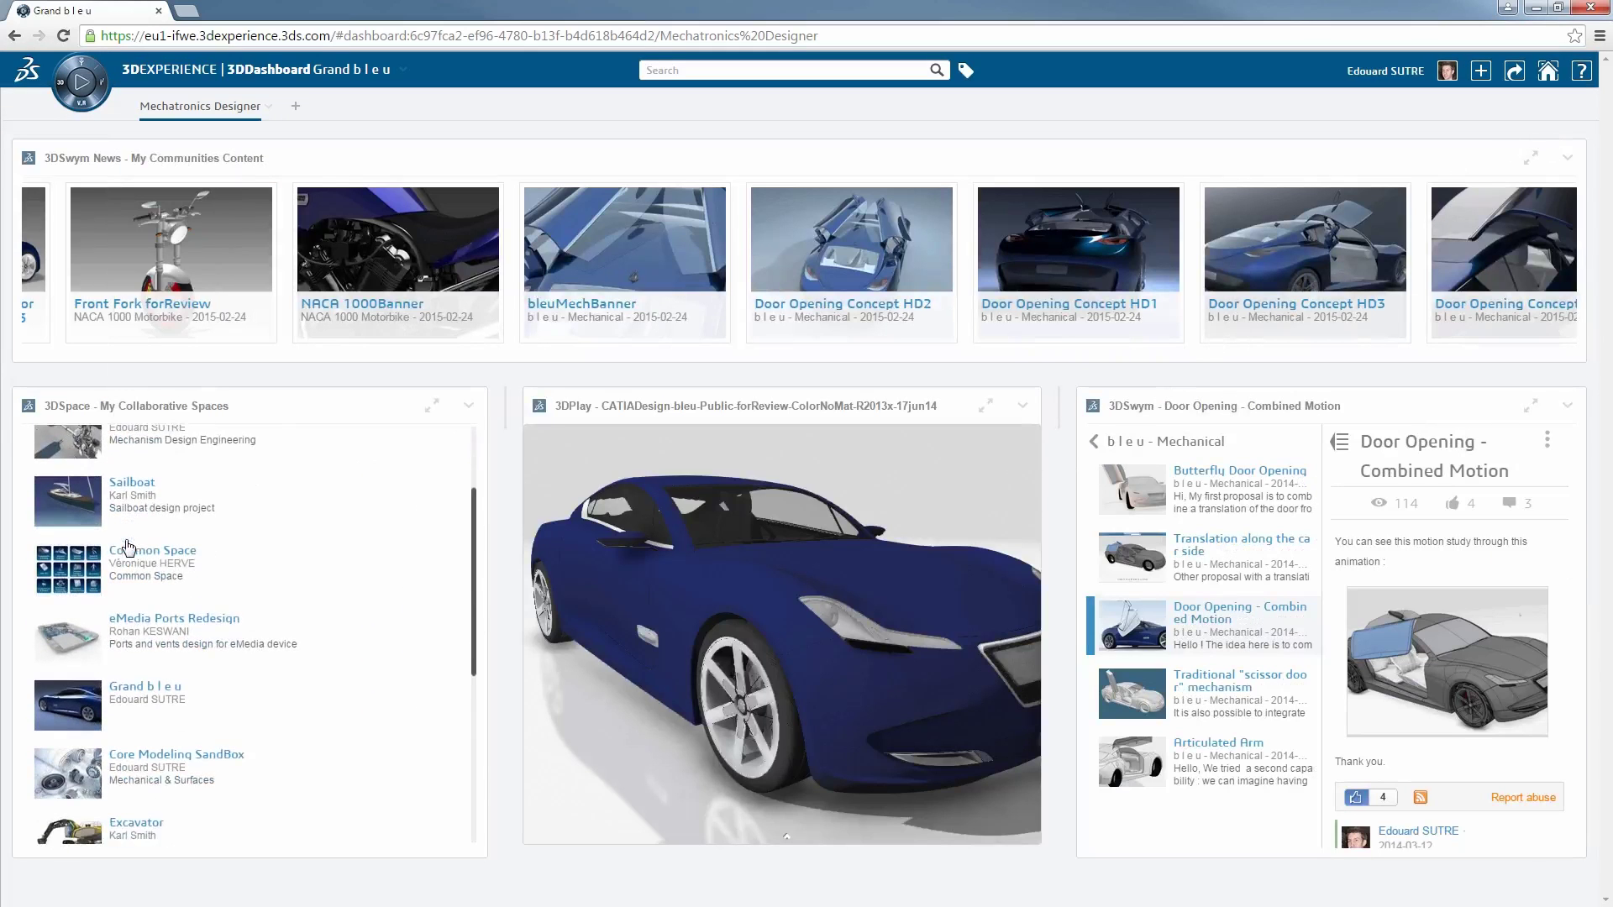
pyautogui.click(73, 669)
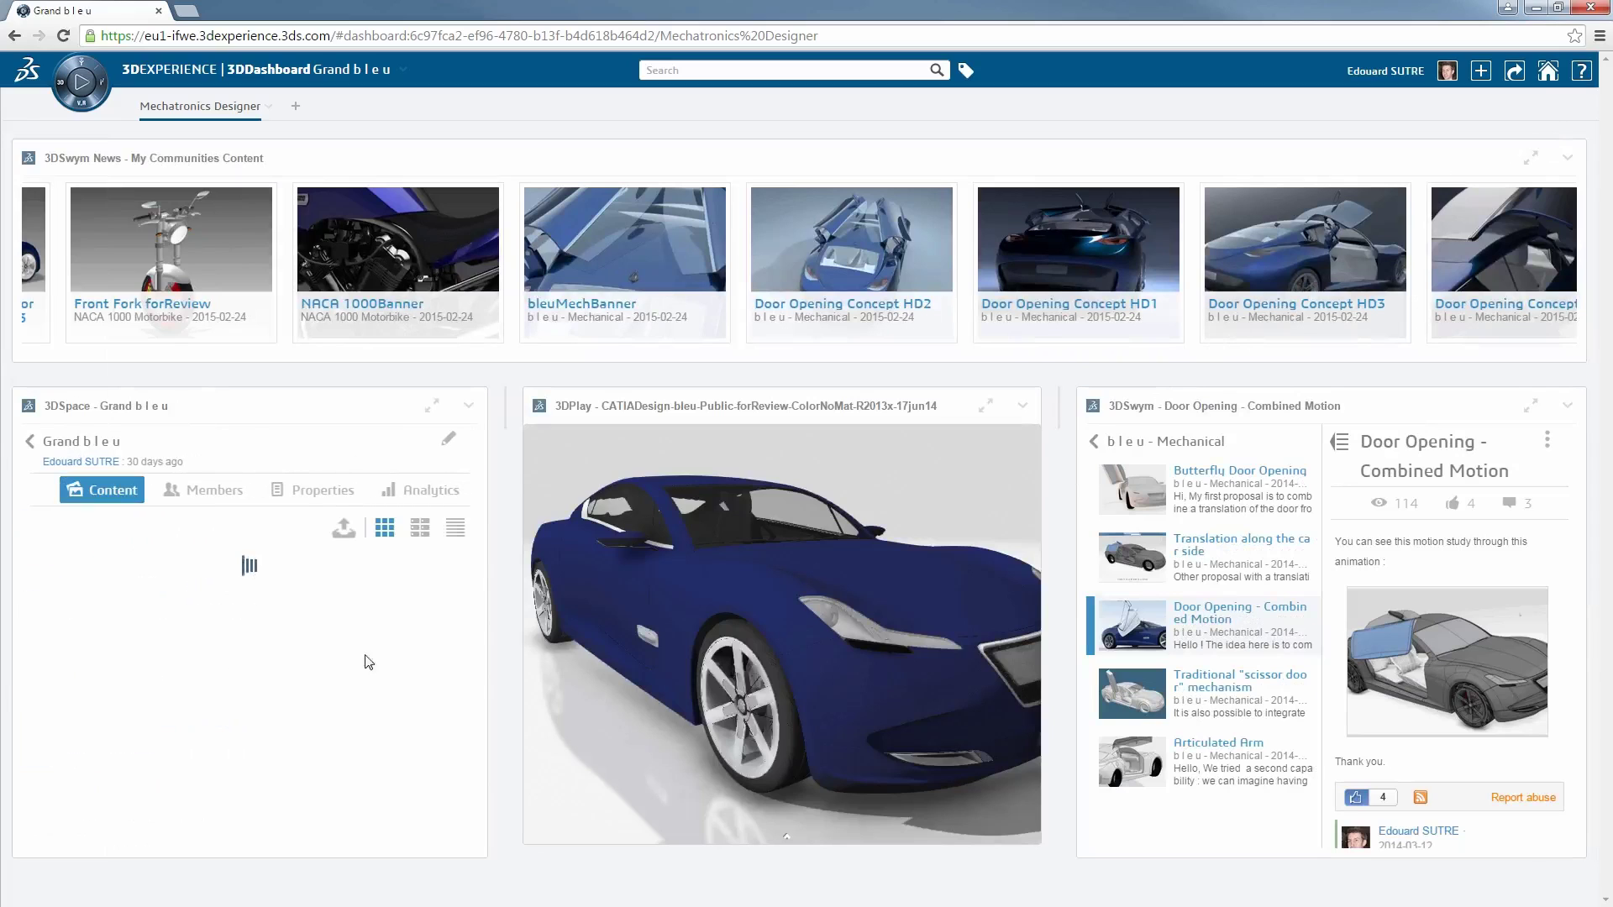
pyautogui.click(421, 534)
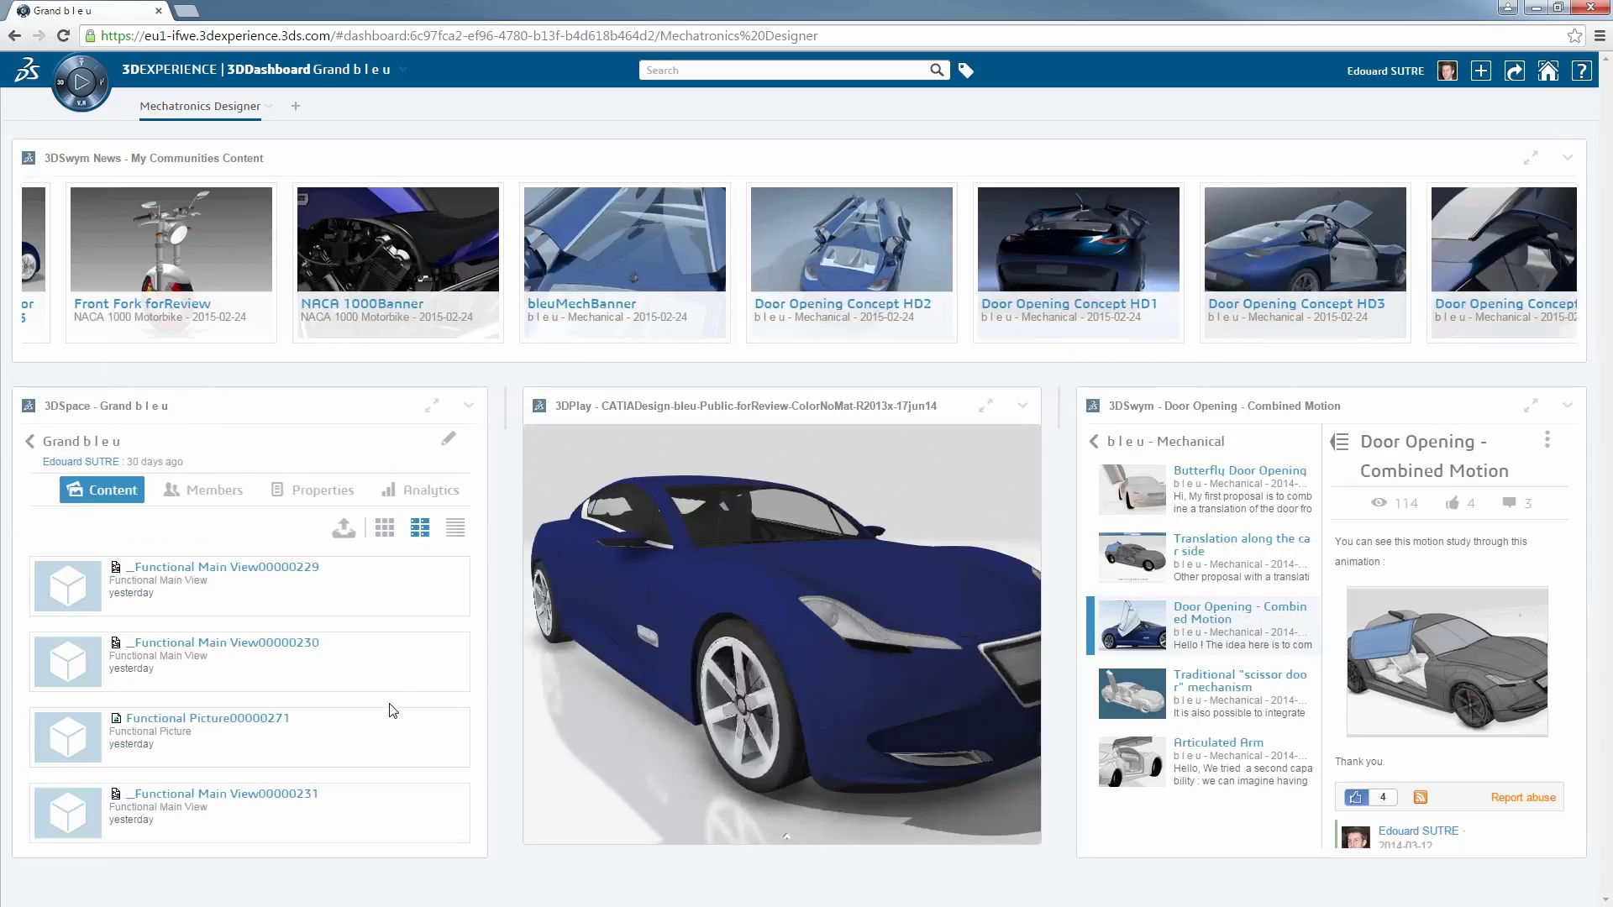
pyautogui.click(432, 406)
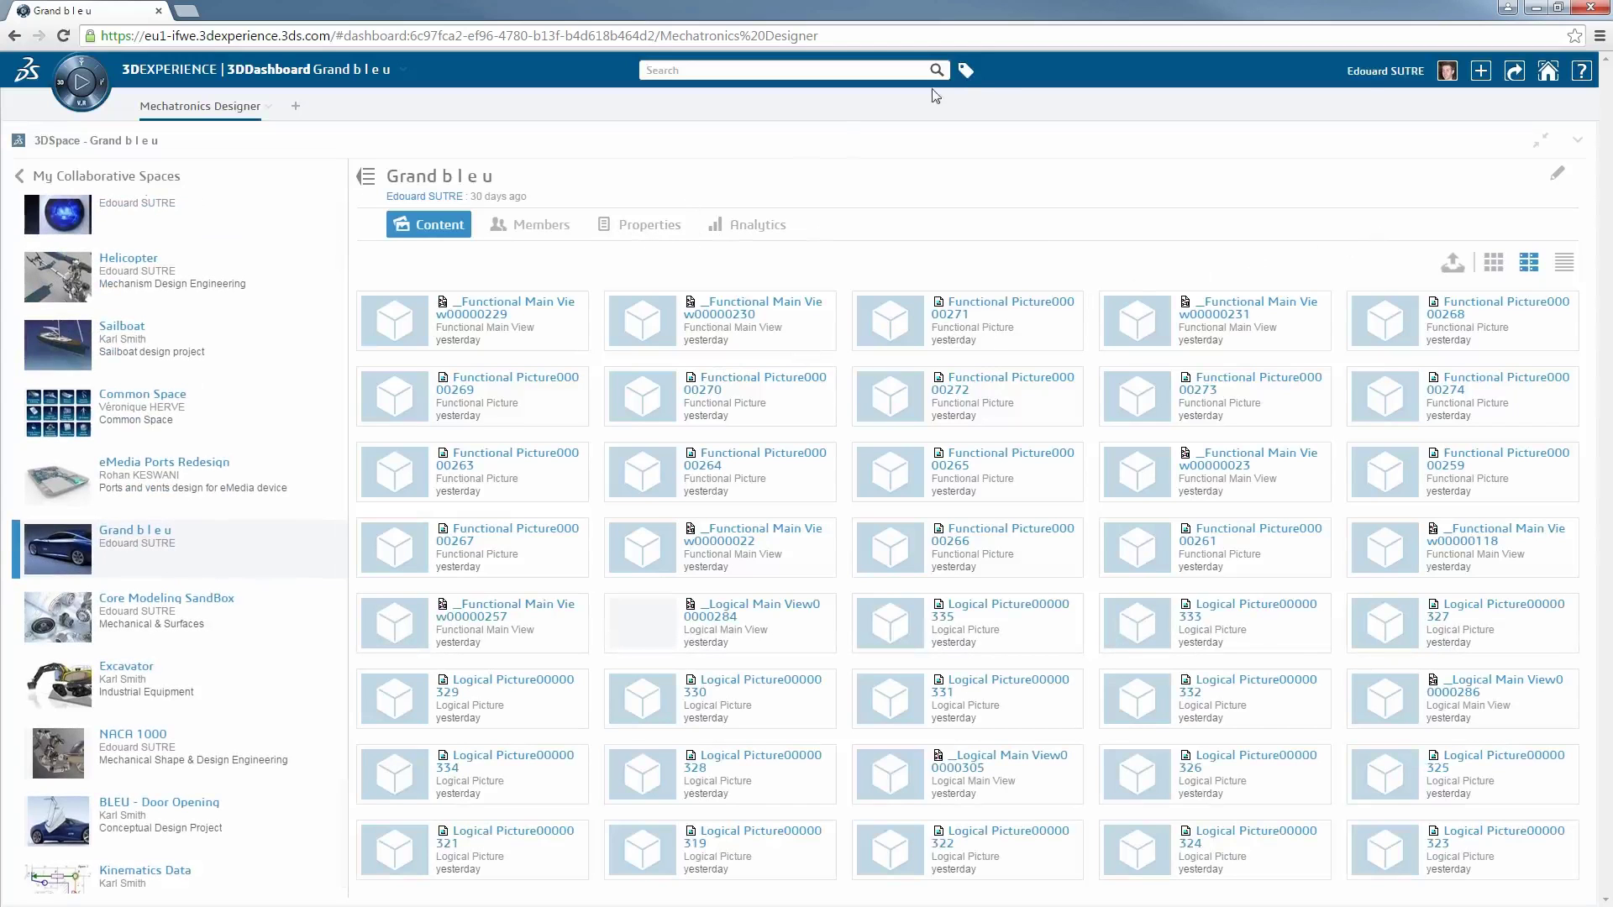
pyautogui.click(964, 72)
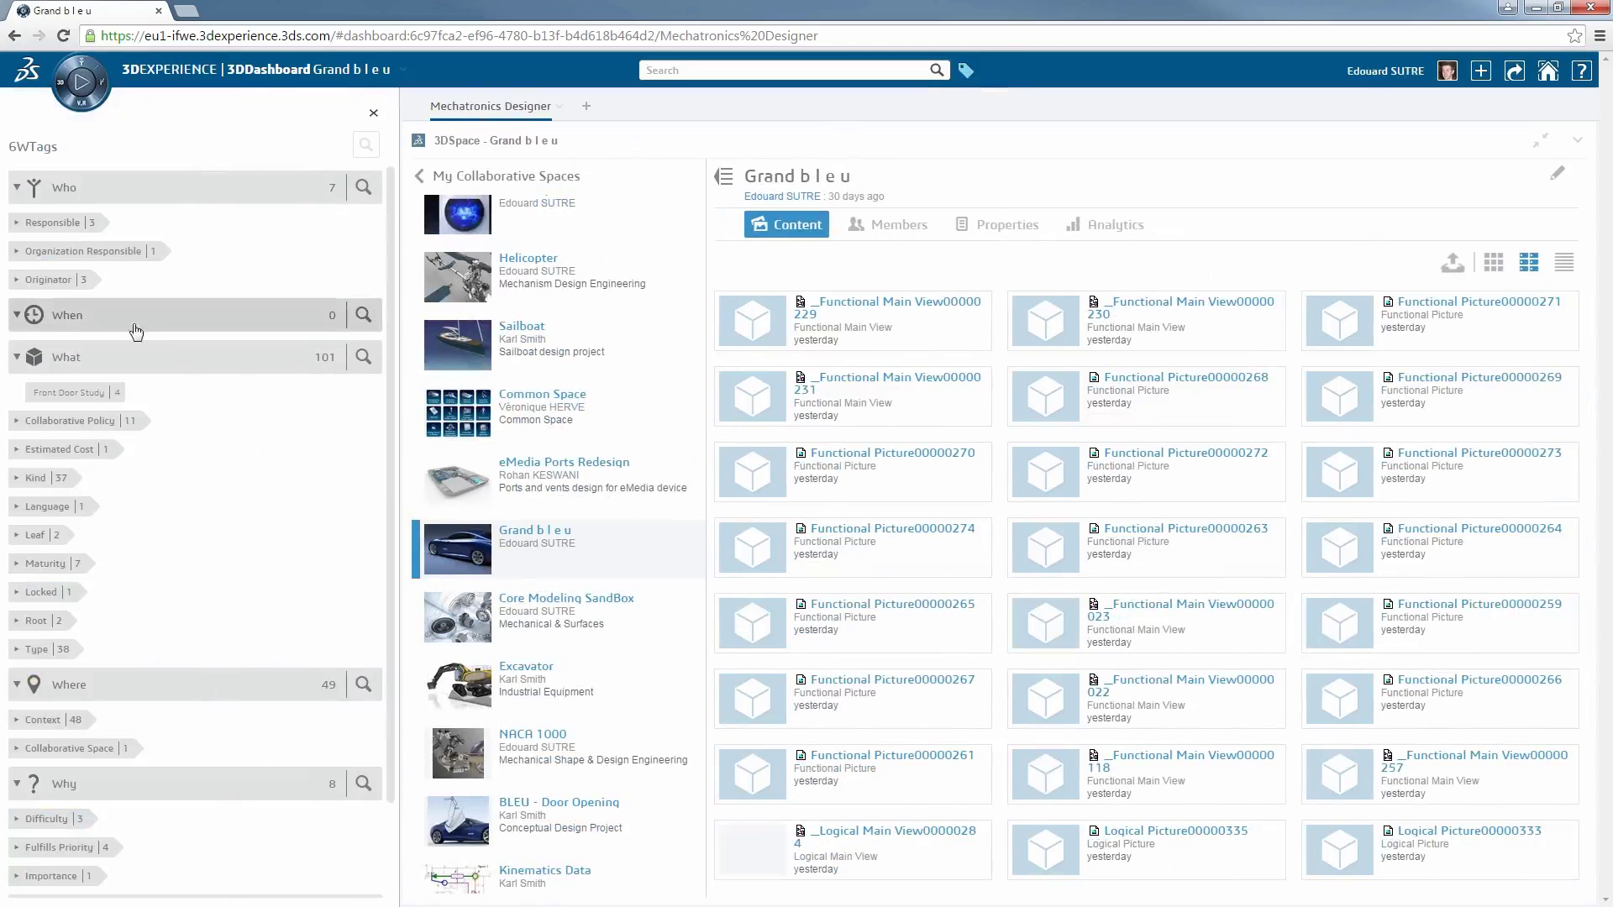
# Step: Filter by the Front Door Study tag and rotate the Right Door in 3D preview
pyautogui.click(71, 393)
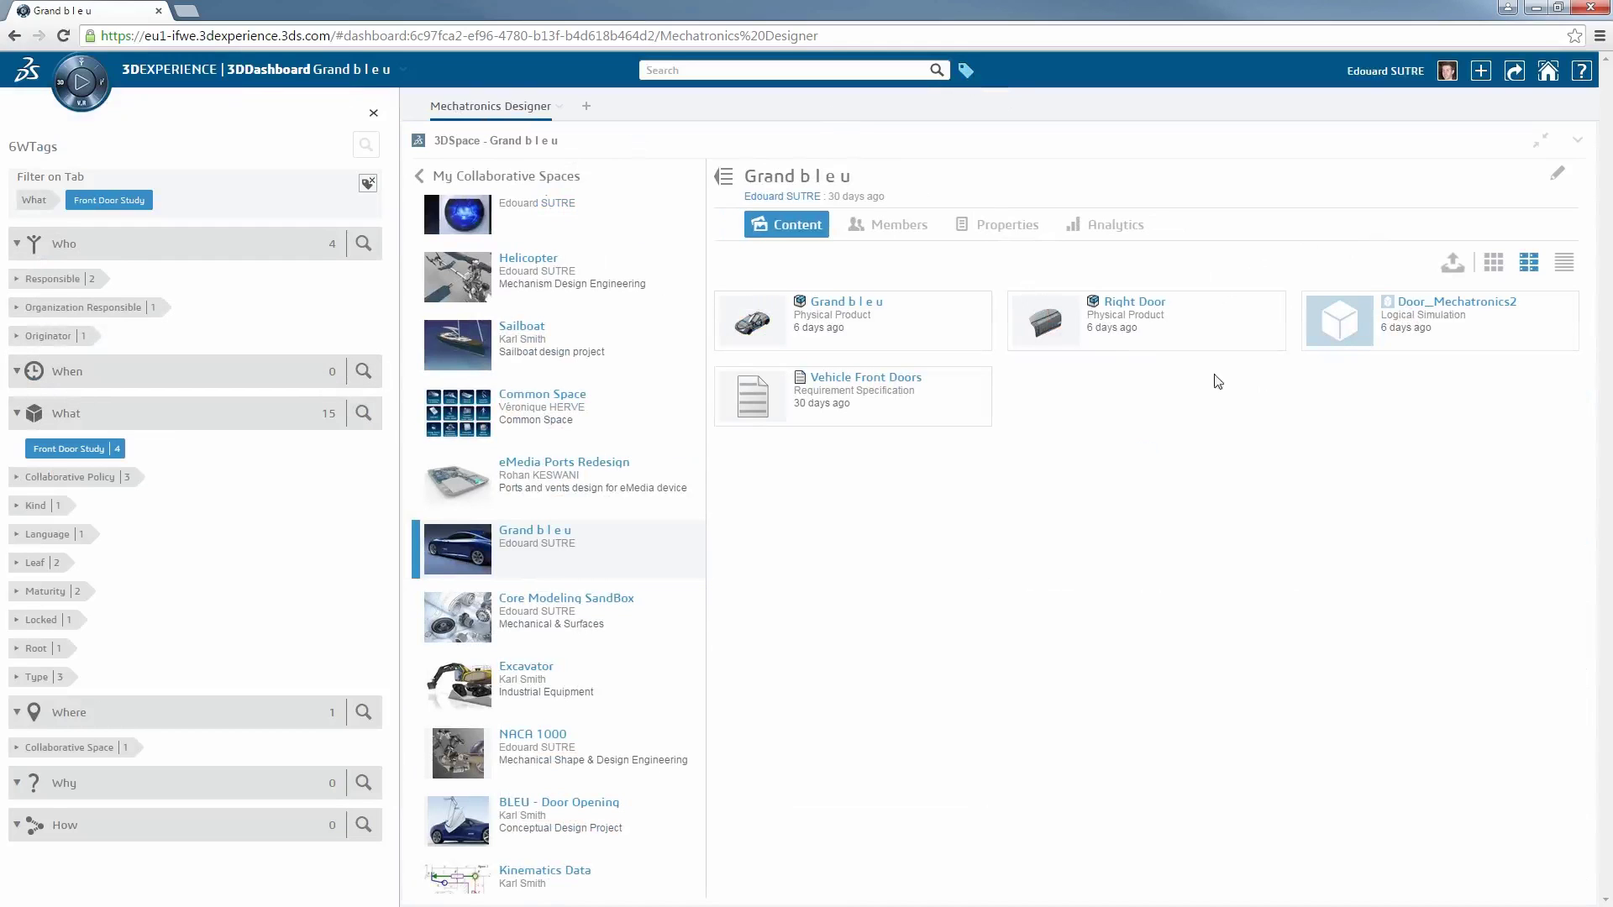
pyautogui.click(1123, 331)
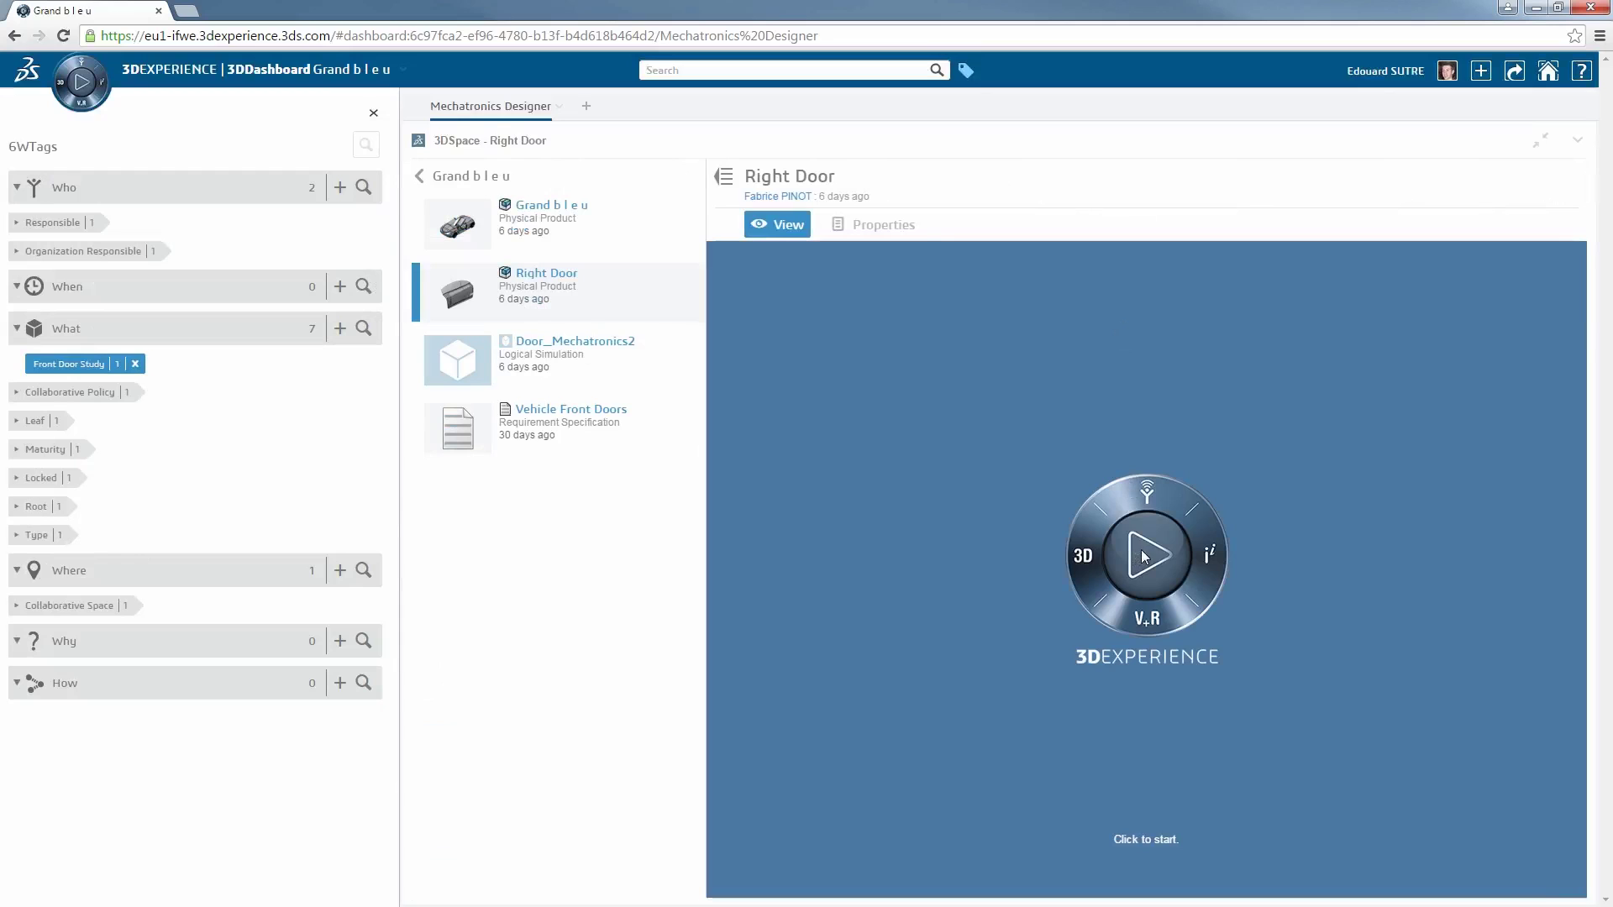
pyautogui.click(1142, 553)
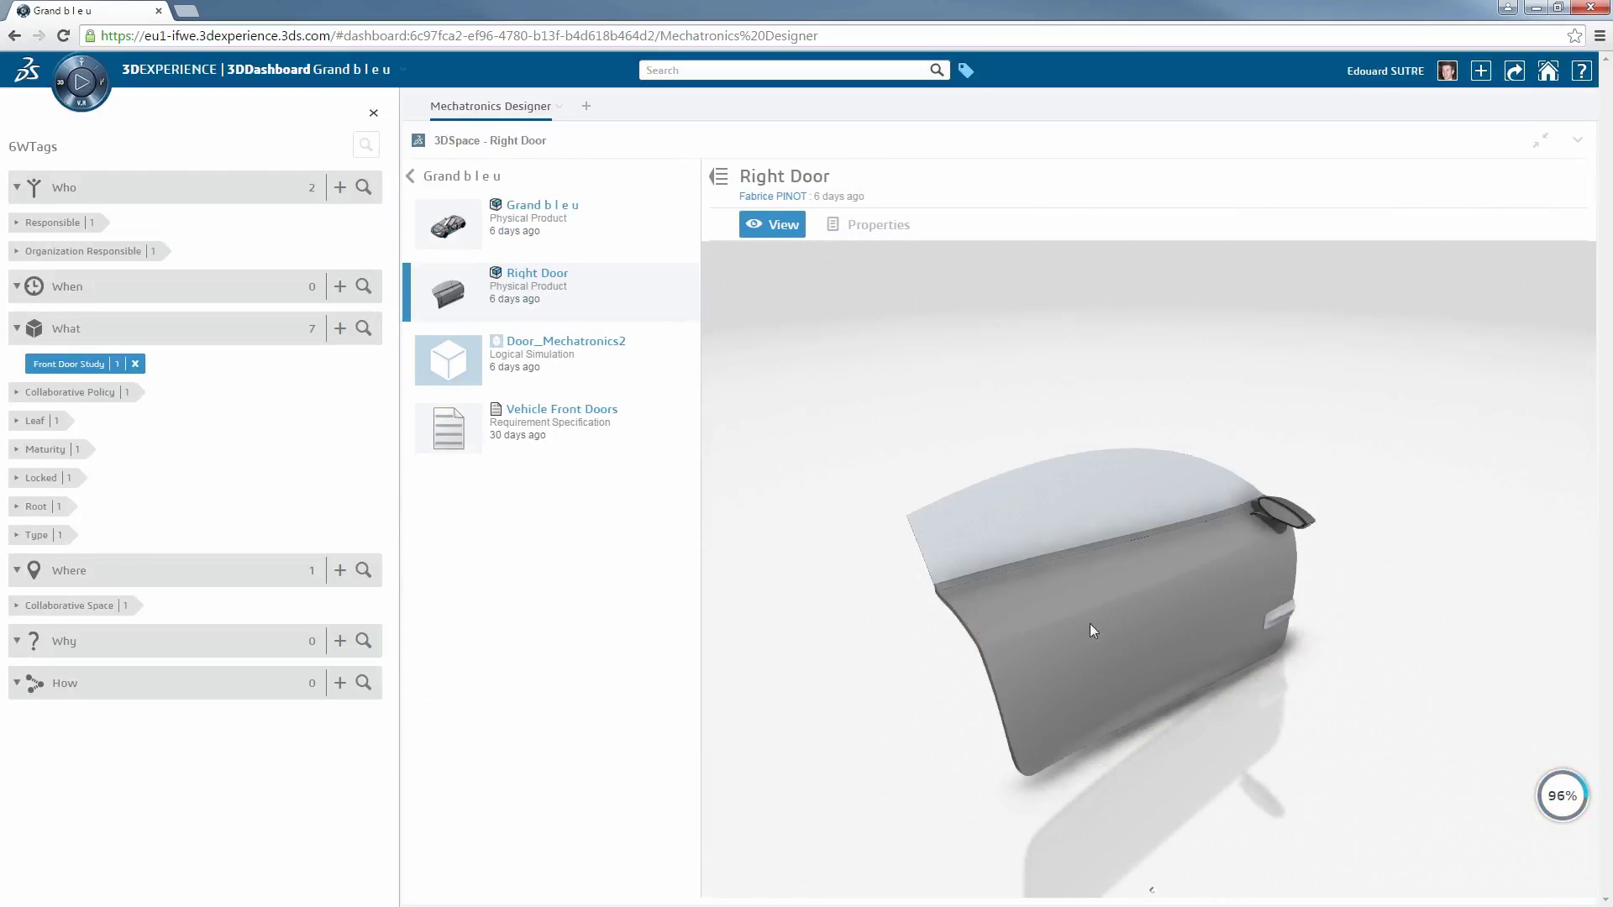
pyautogui.moveTo(1085, 599); pyautogui.dragTo(911, 558)
pyautogui.scroll(2, 1274, 592)
pyautogui.moveTo(1274, 592); pyautogui.dragTo(924, 588)
# Step: Display the properties of the Right Door and the Vehicle Front Doors specification
pyautogui.click(847, 227)
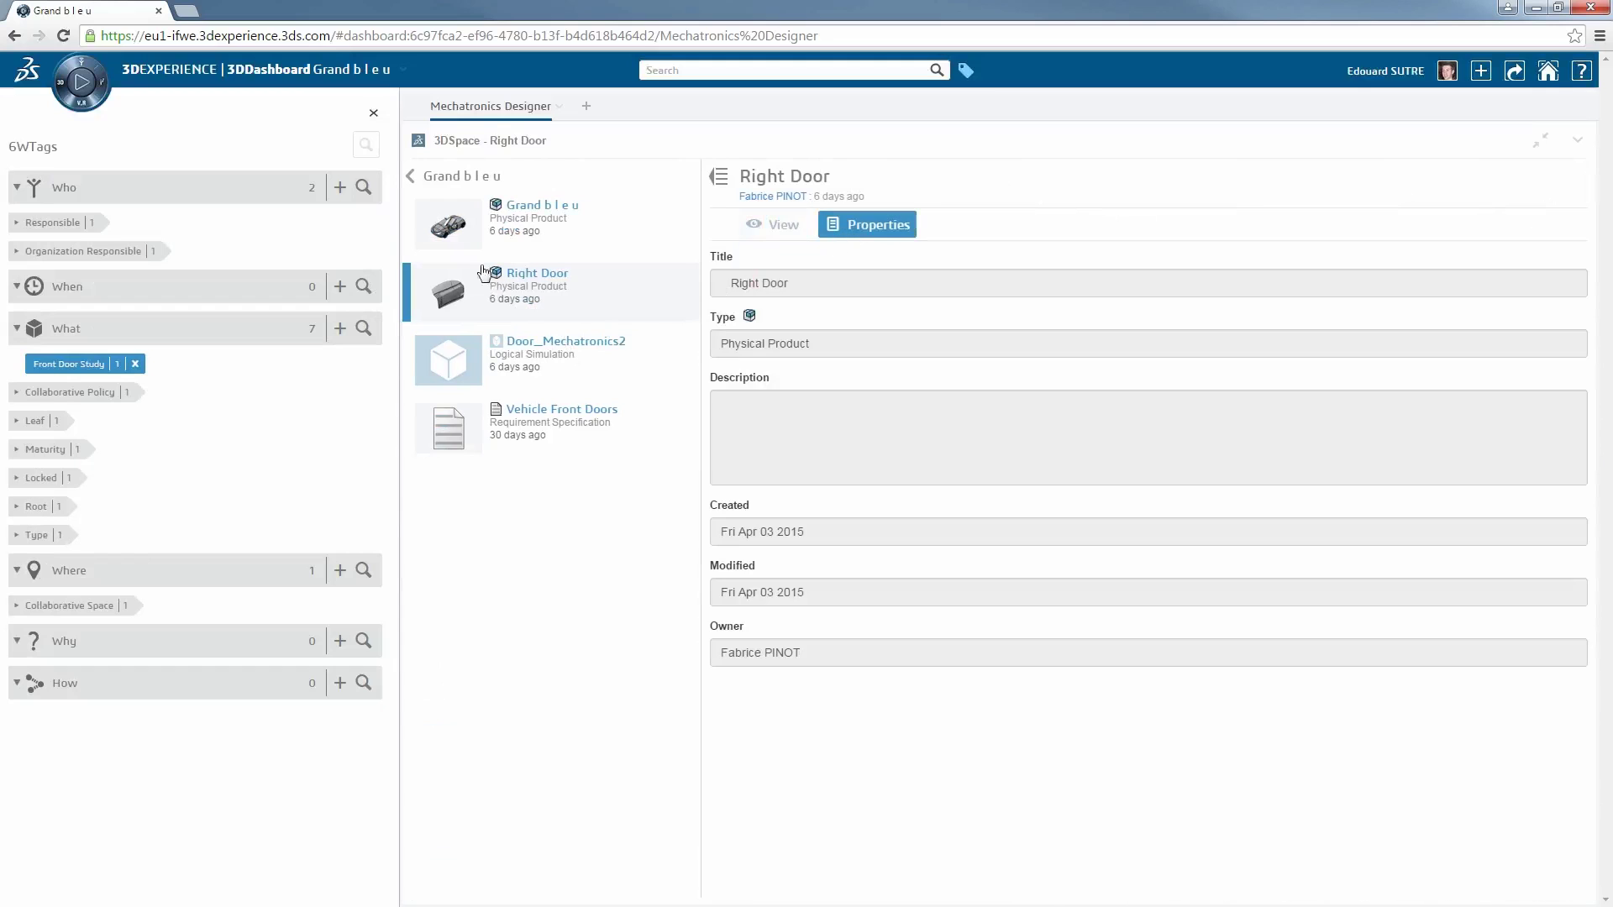
pyautogui.click(458, 432)
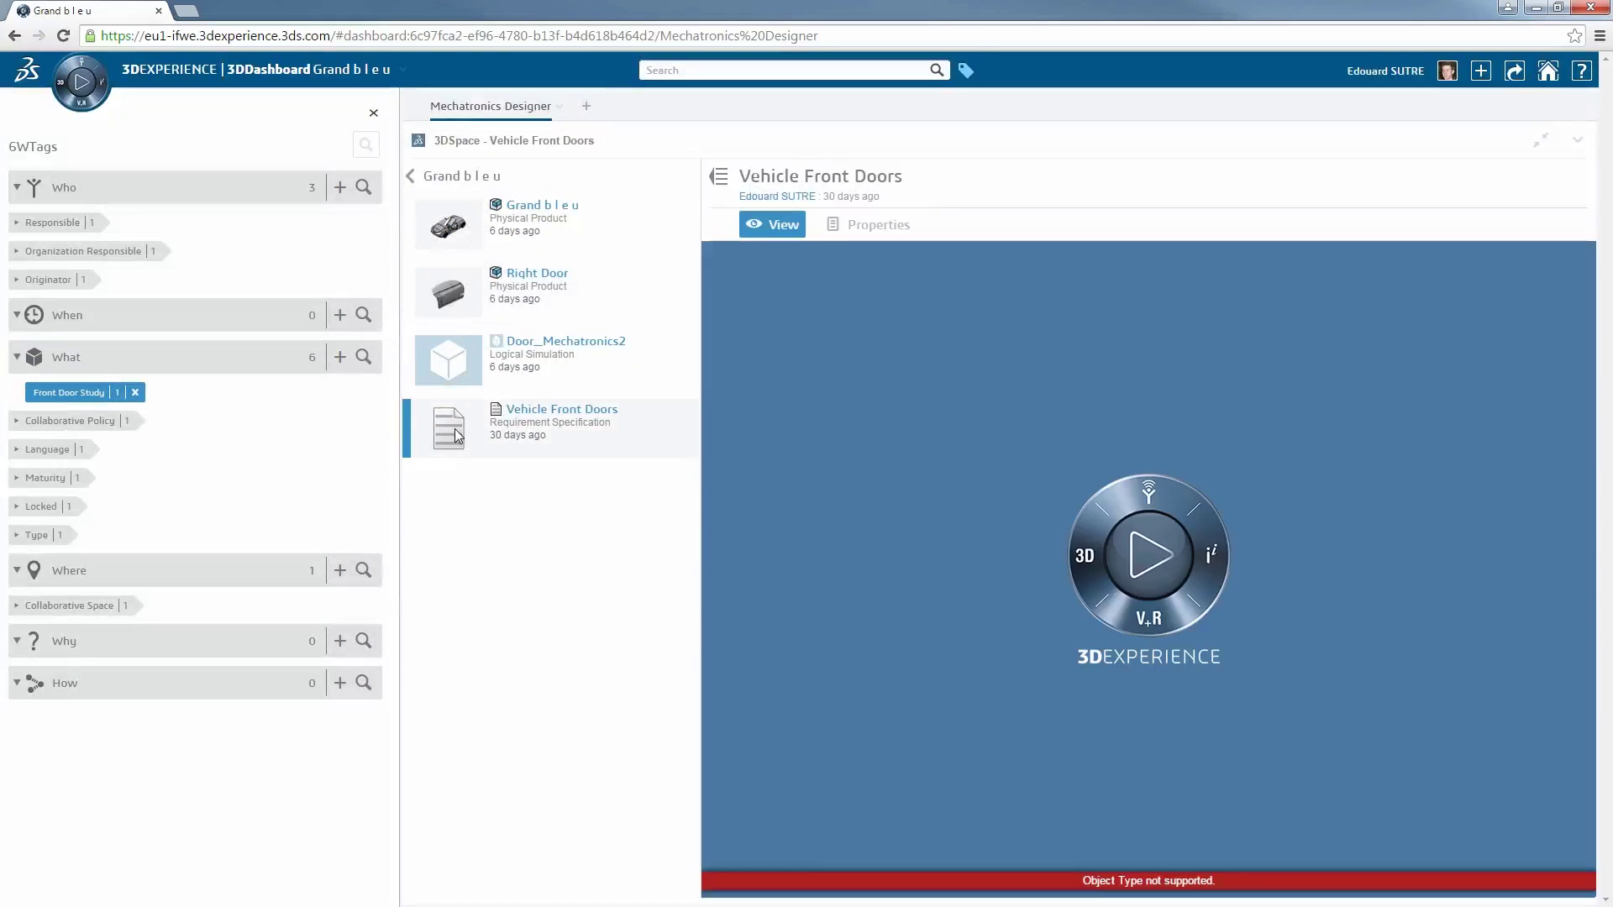
pyautogui.click(857, 226)
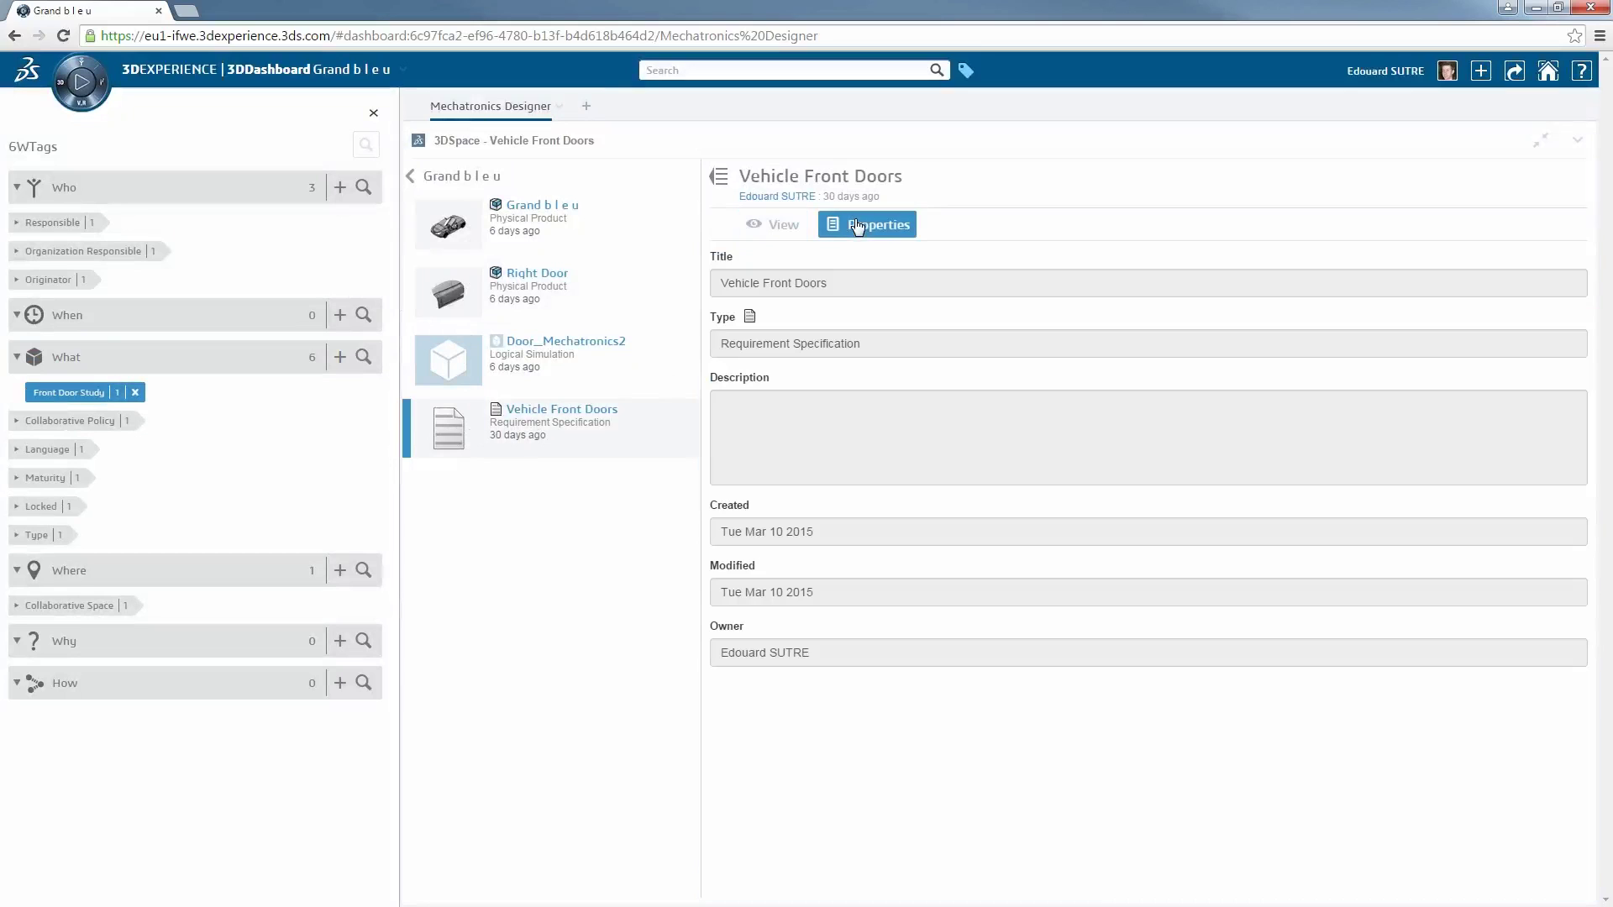
pyautogui.click(83, 66)
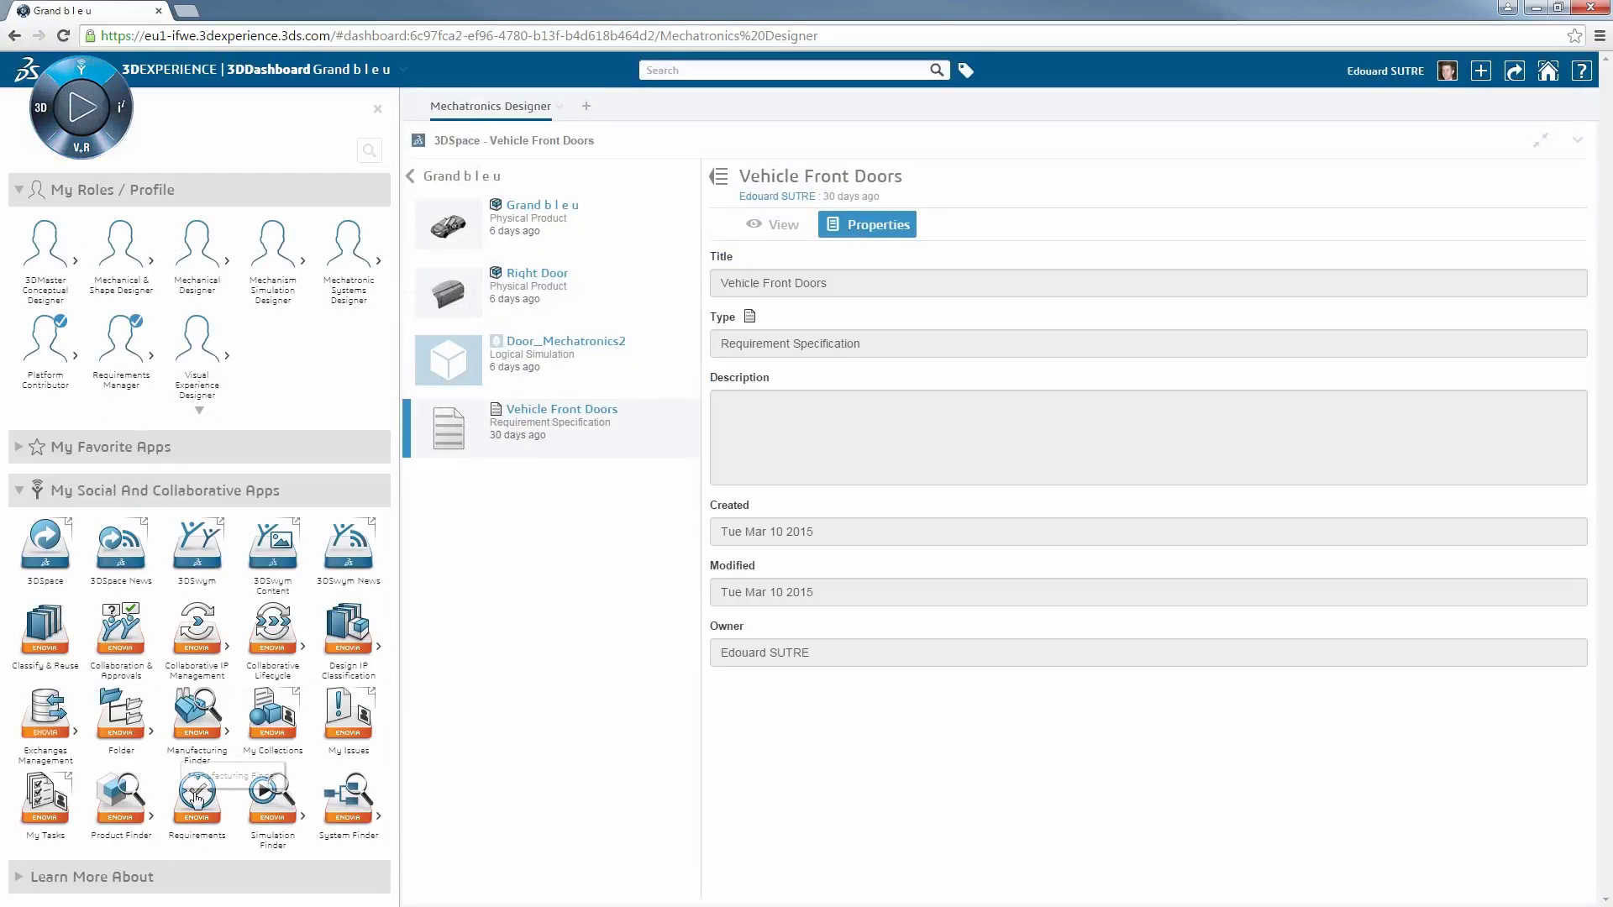
# Step: Launch the Requirements app in a new browser tab for Vehicle Front Doors
pyautogui.click(198, 805)
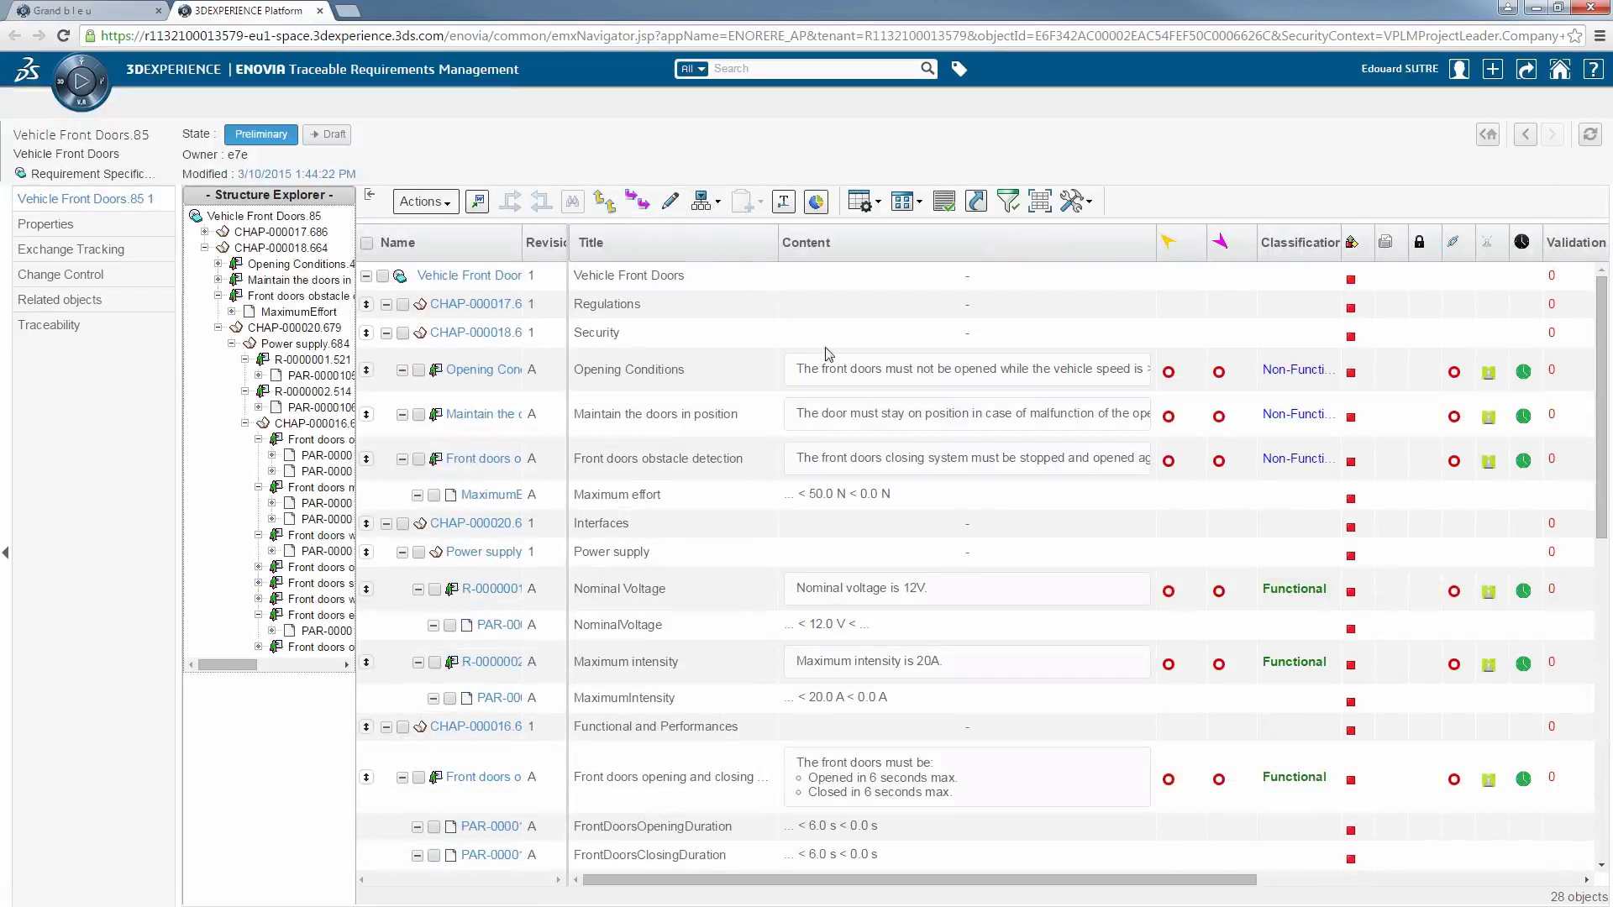
# Step: Scroll through the front door requirements table, then return to the Grand b l e u dashboard tab
pyautogui.moveTo(1602, 325); pyautogui.dragTo(1609, 636)
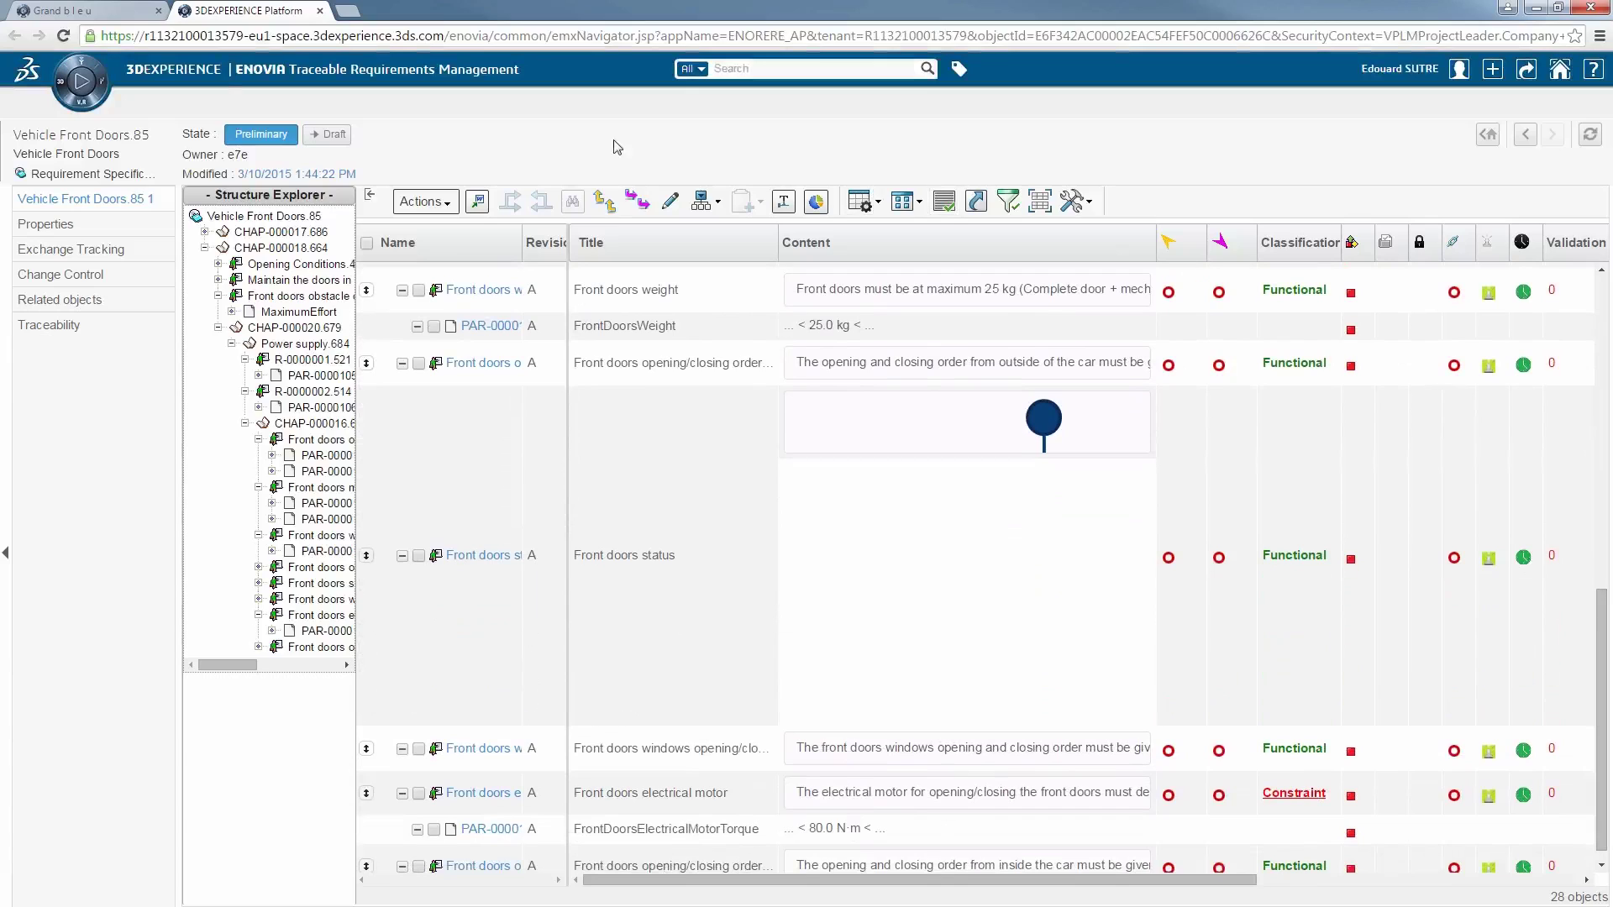
pyautogui.click(125, 12)
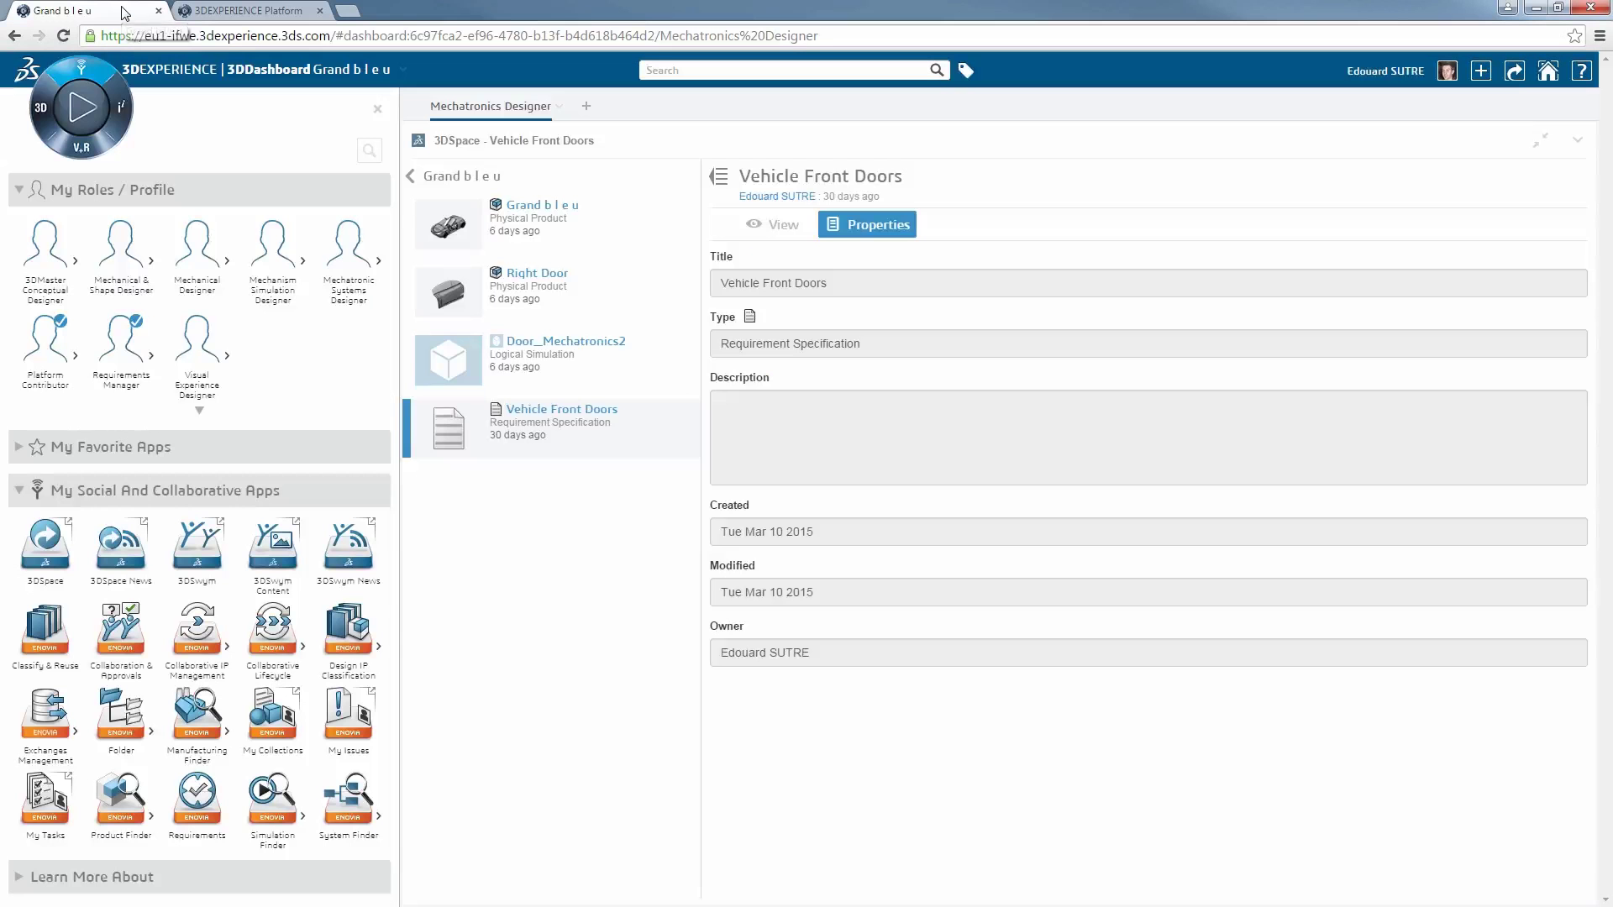
# Step: Review the Mechanism Simulation Designer role's apps, description and introduction video
pyautogui.click(46, 122)
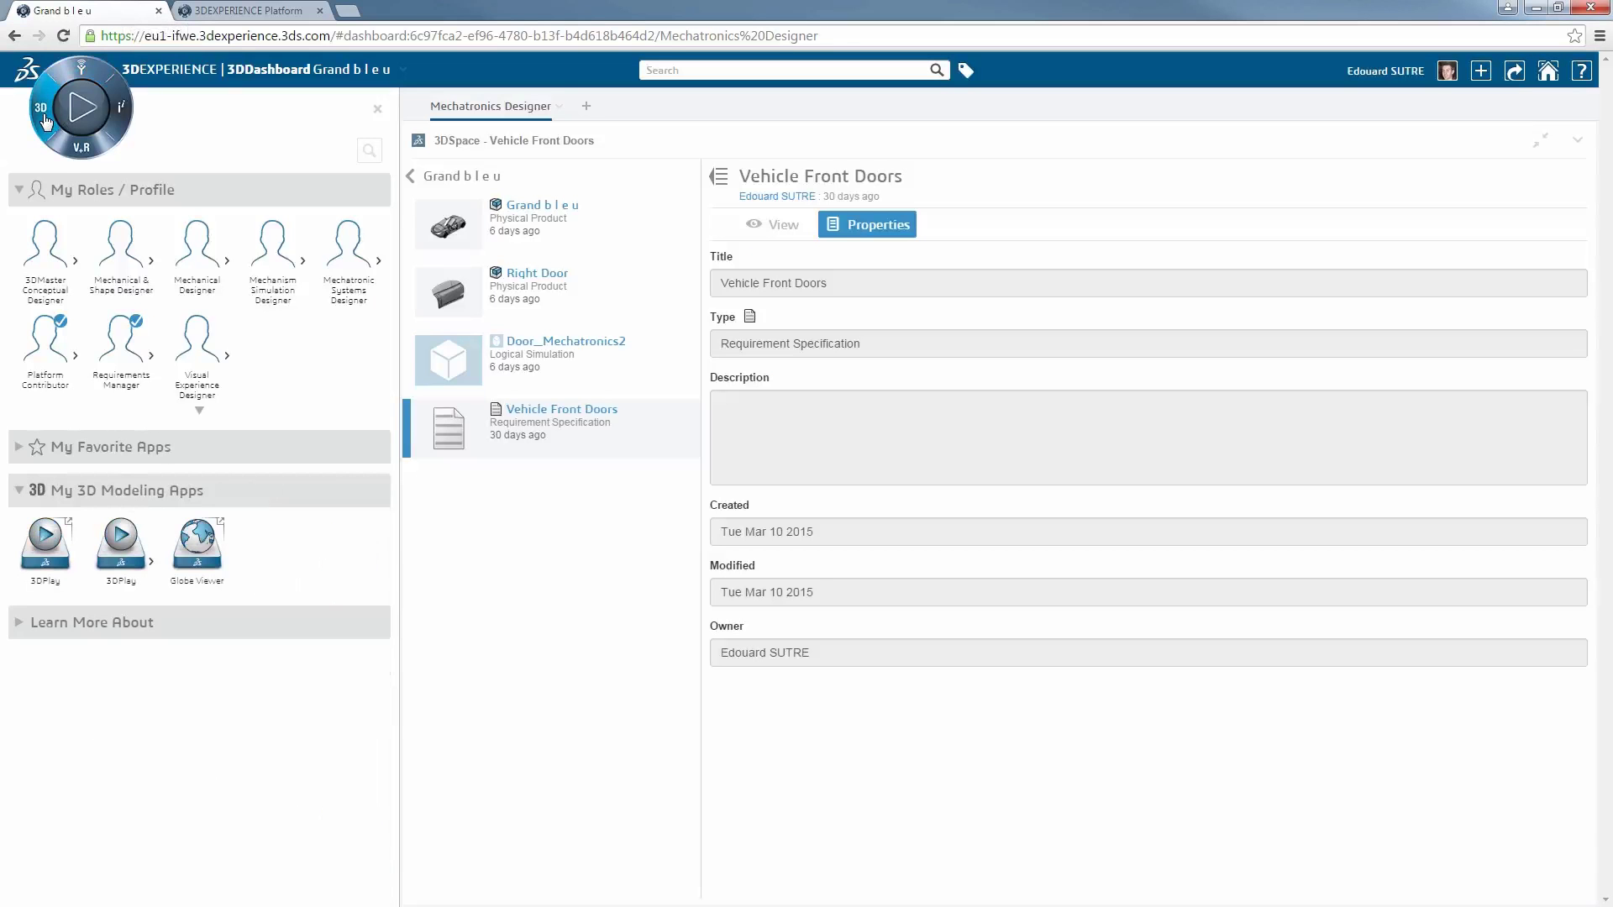
pyautogui.click(304, 268)
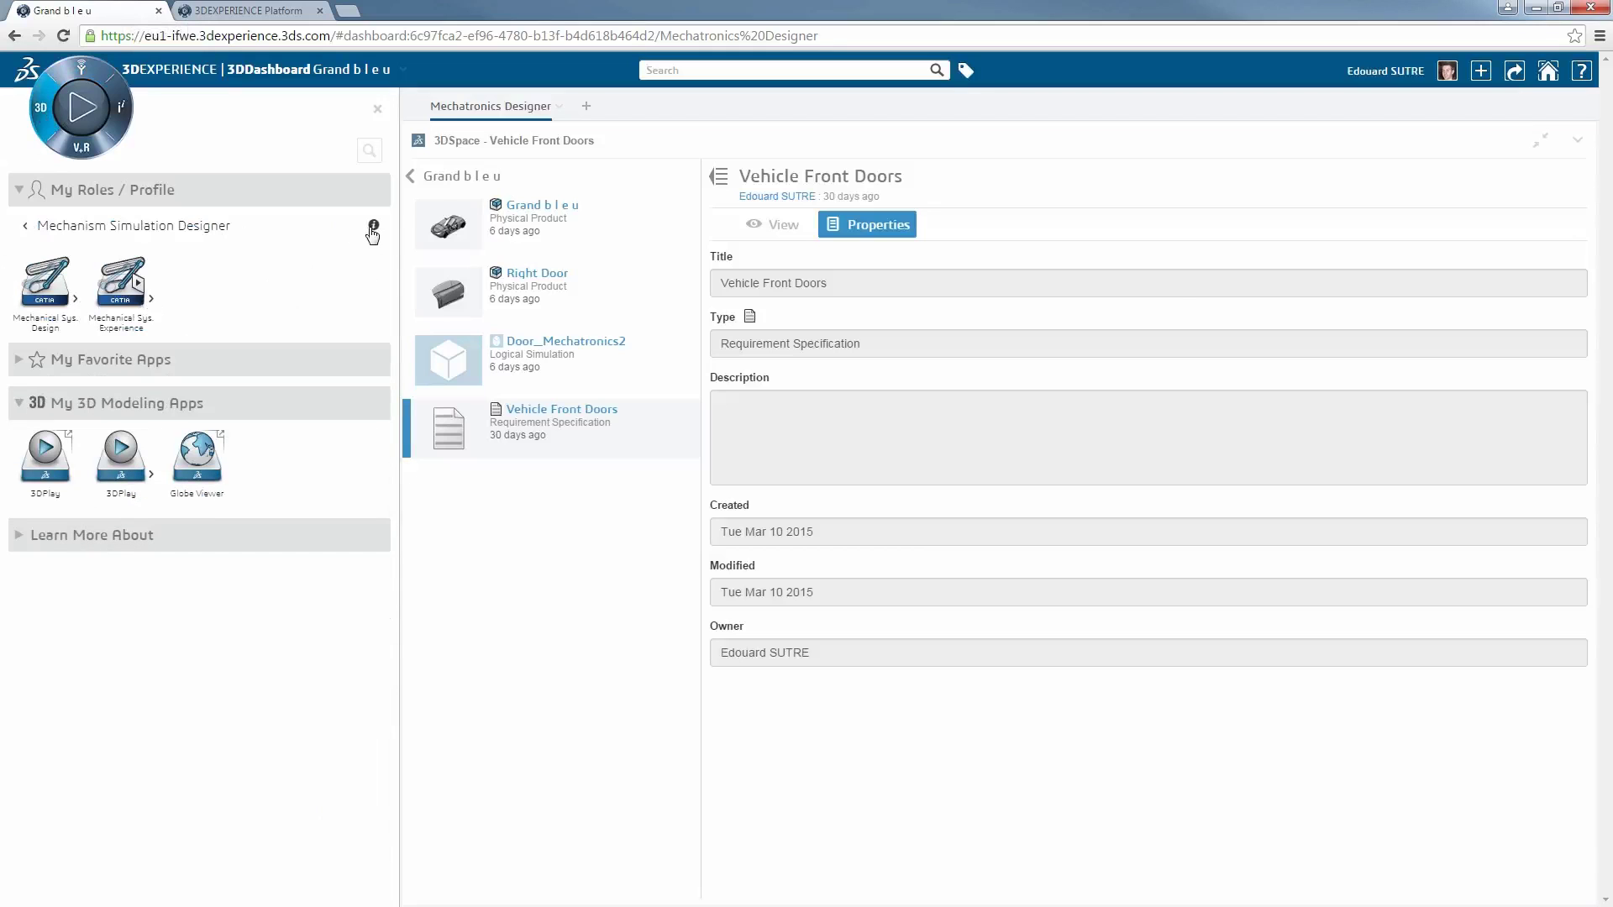
pyautogui.click(372, 229)
pyautogui.click(630, 351)
pyautogui.click(565, 421)
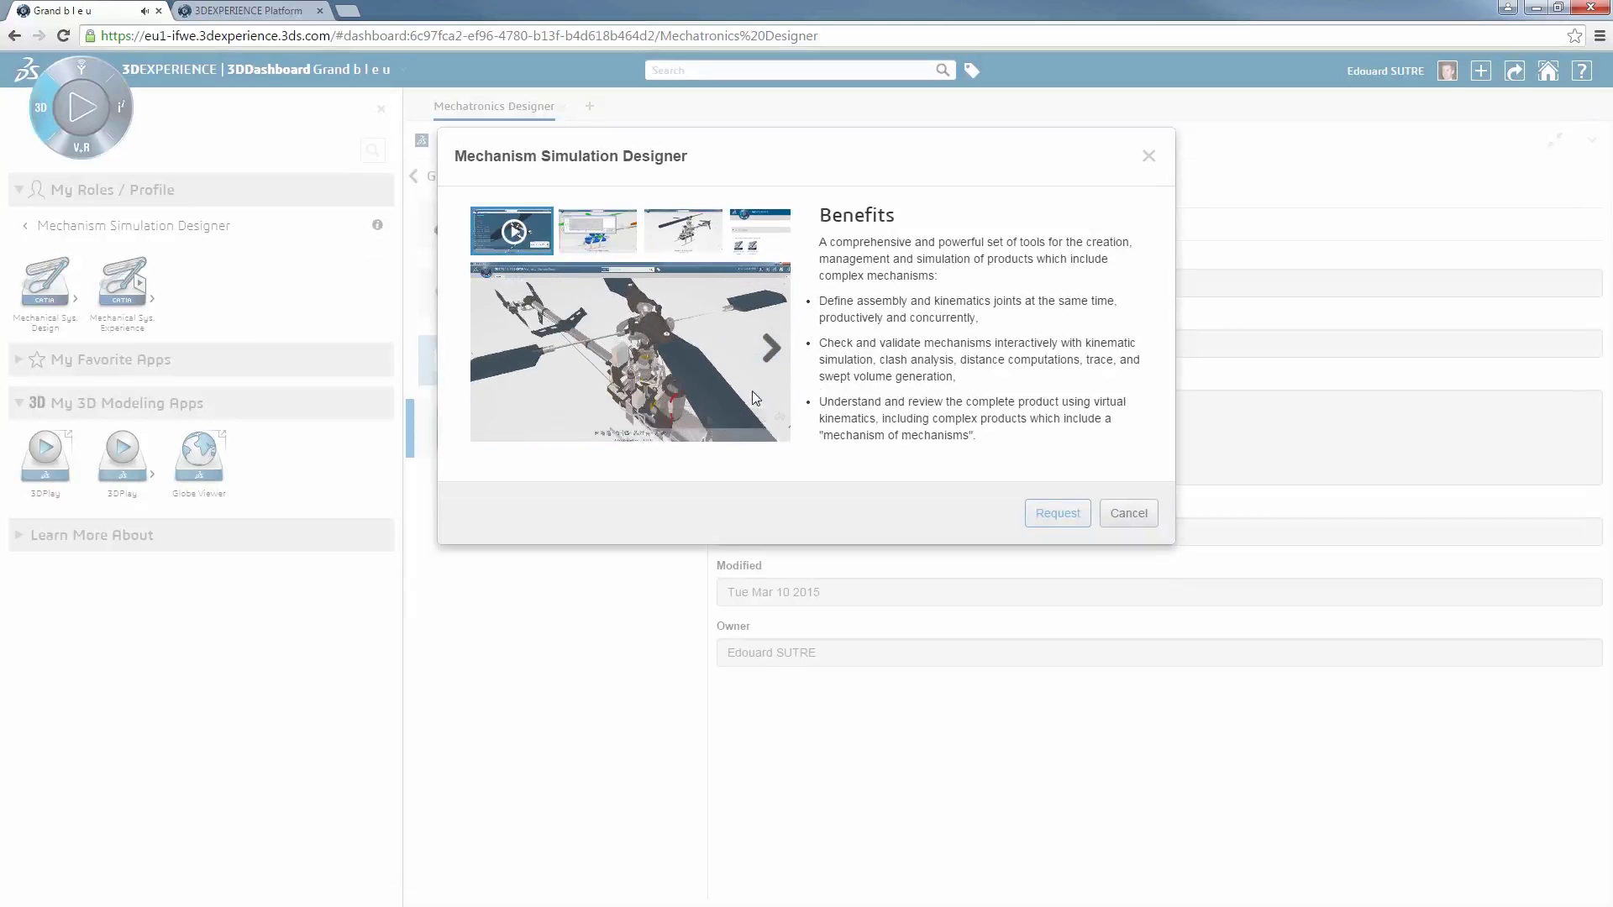
pyautogui.click(1124, 514)
pyautogui.click(27, 232)
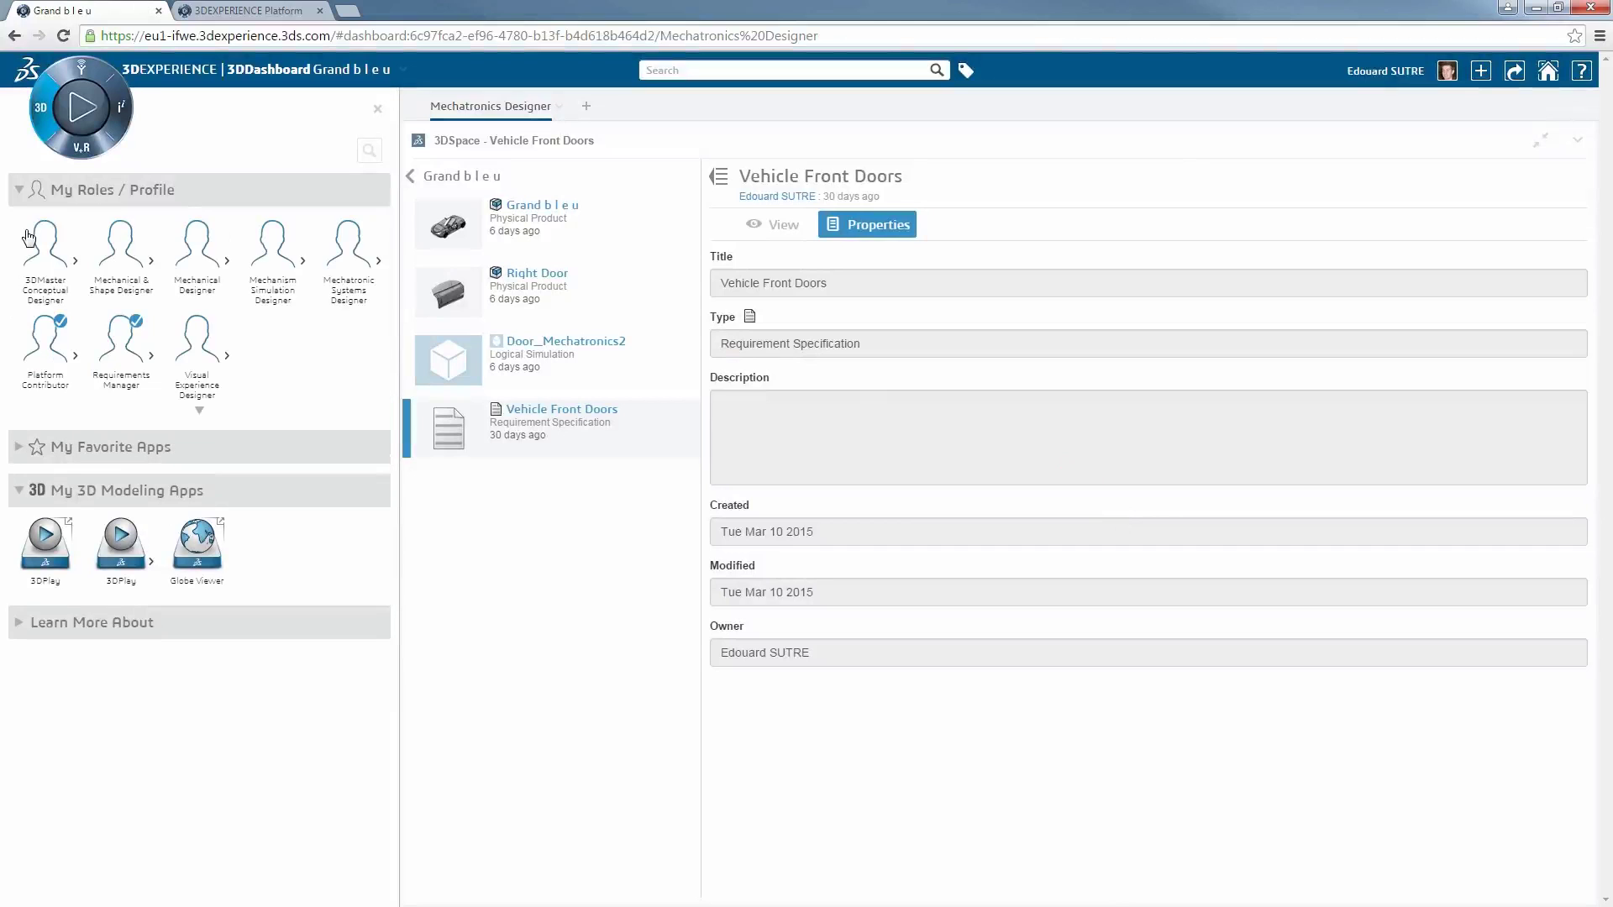
# Step: Tick the 3DMaster Conceptual Designer role and add 2D Layout for 3D Design to favourites
pyautogui.click(46, 246)
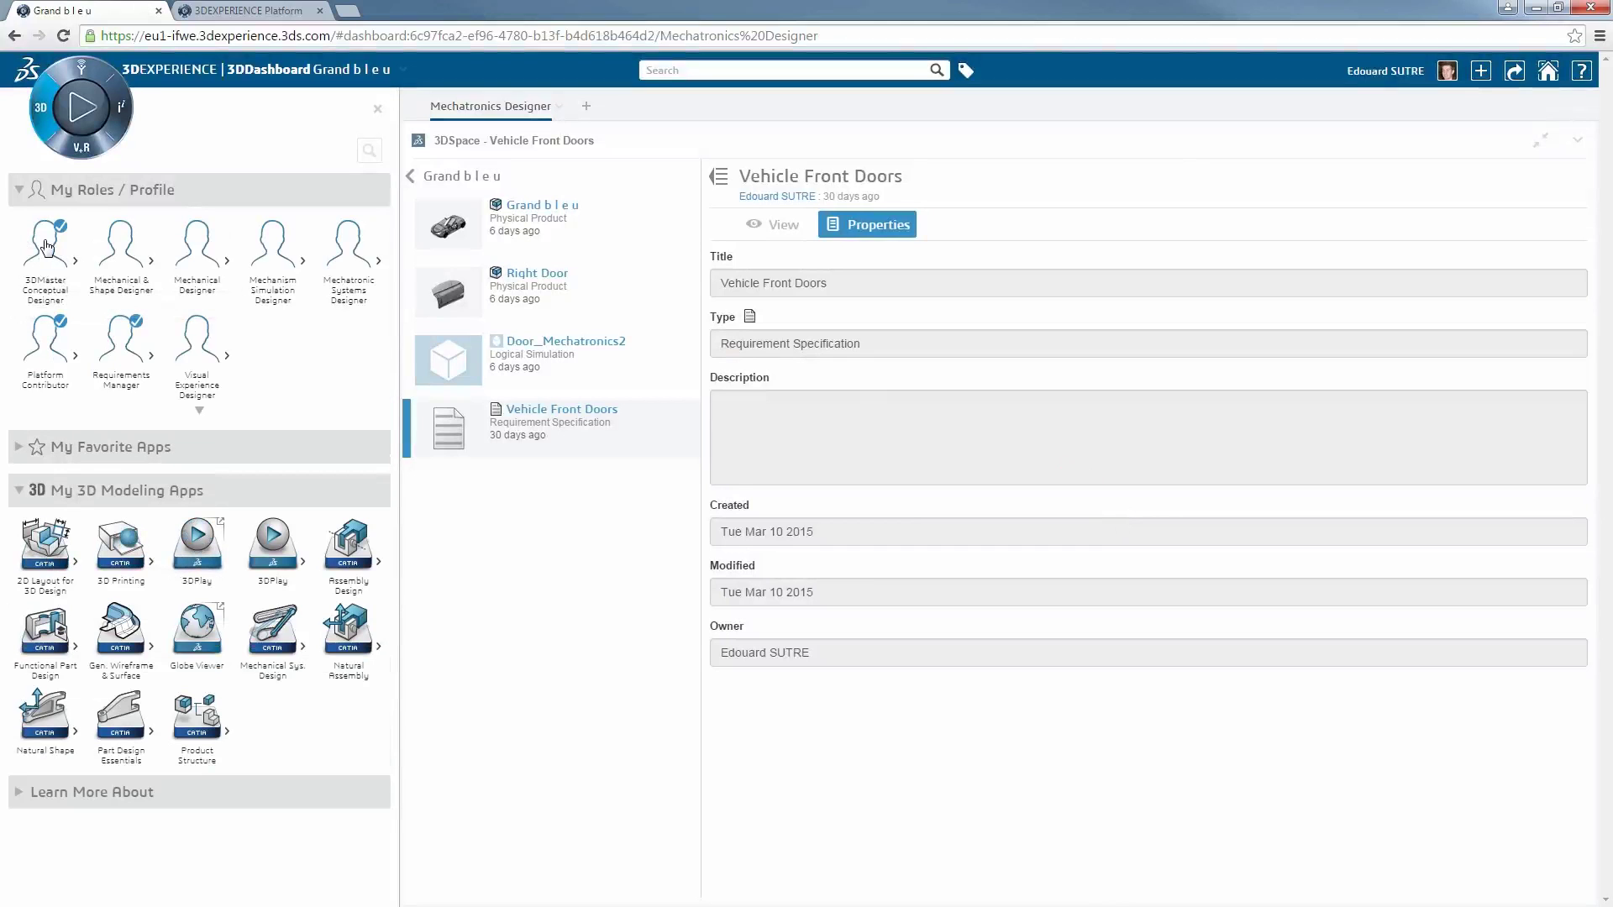
pyautogui.click(52, 443)
pyautogui.moveTo(51, 645); pyautogui.dragTo(365, 528)
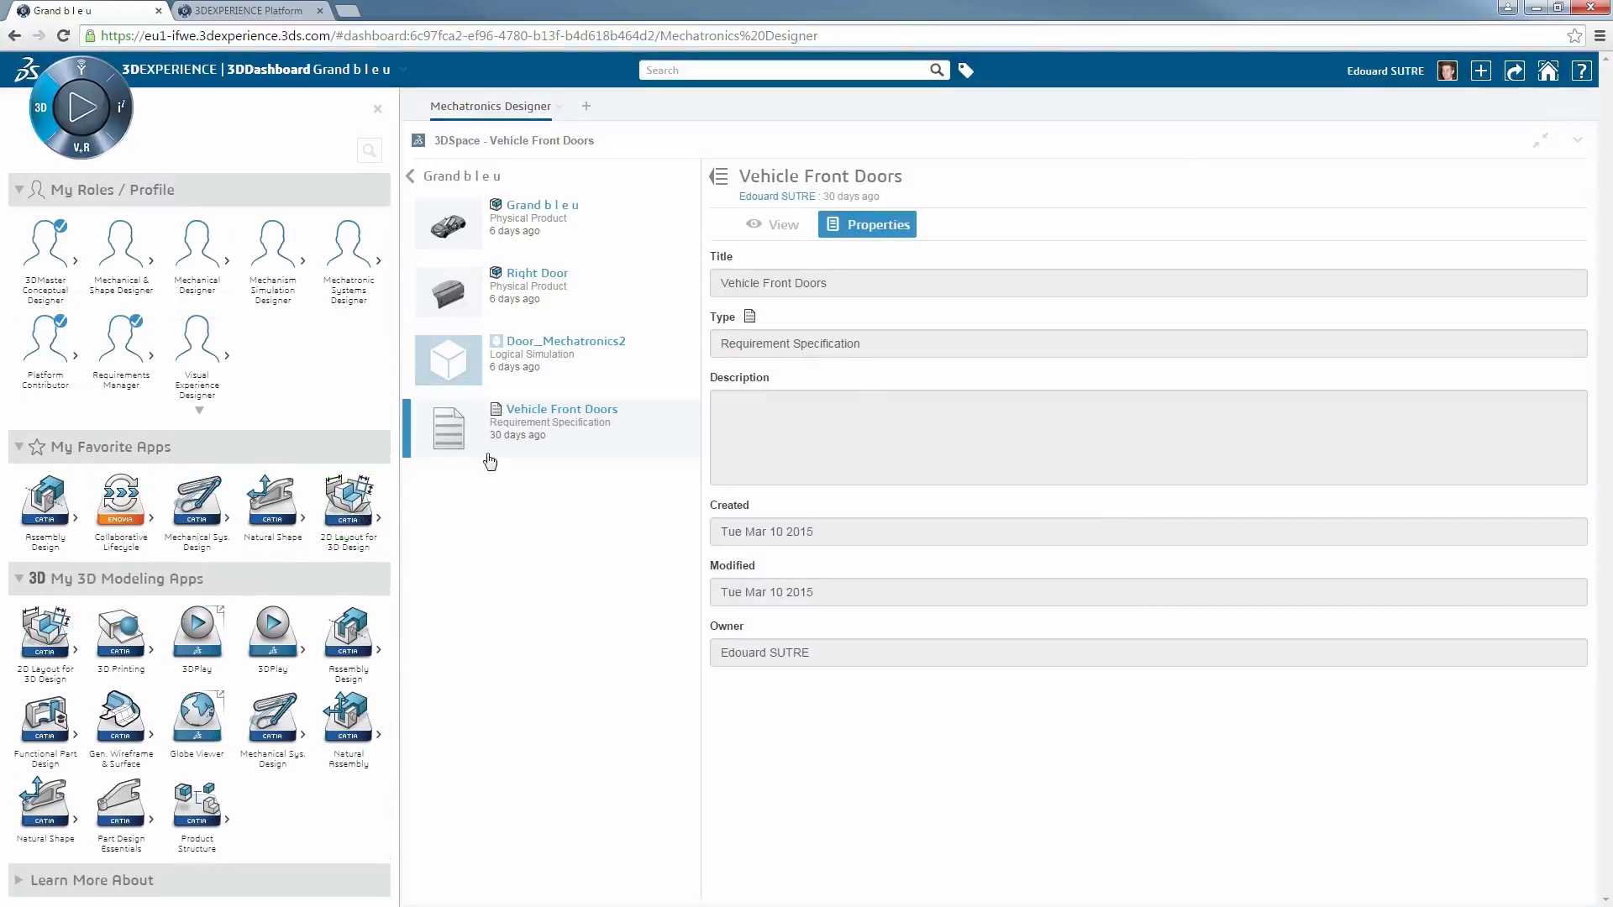
pyautogui.click(453, 226)
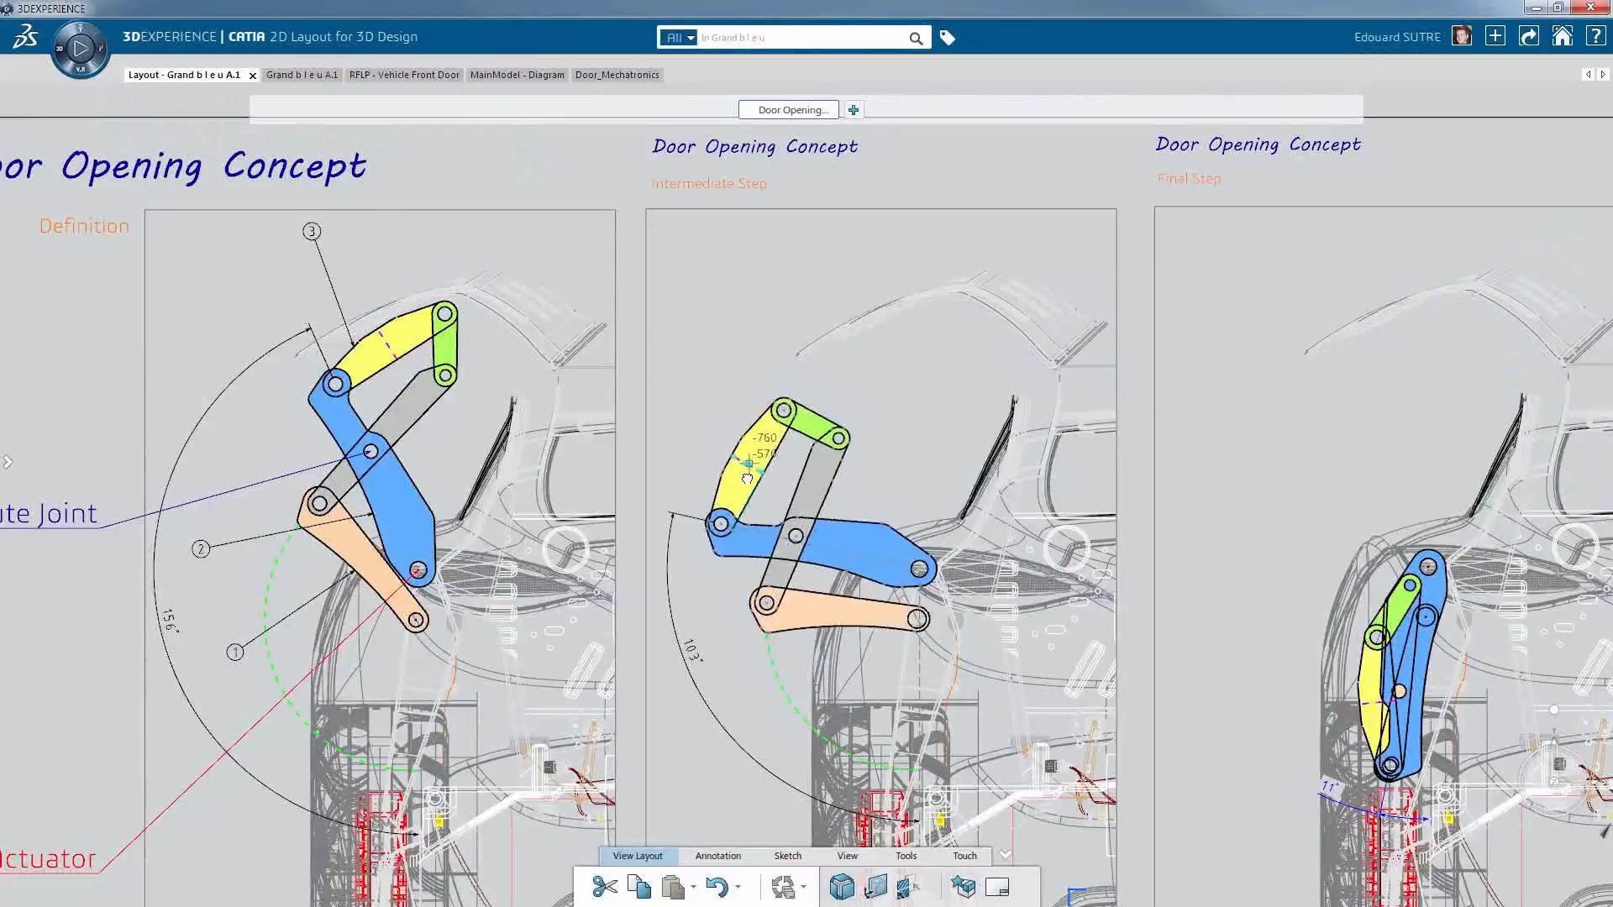
pyautogui.moveTo(744, 525); pyautogui.dragTo(732, 551)
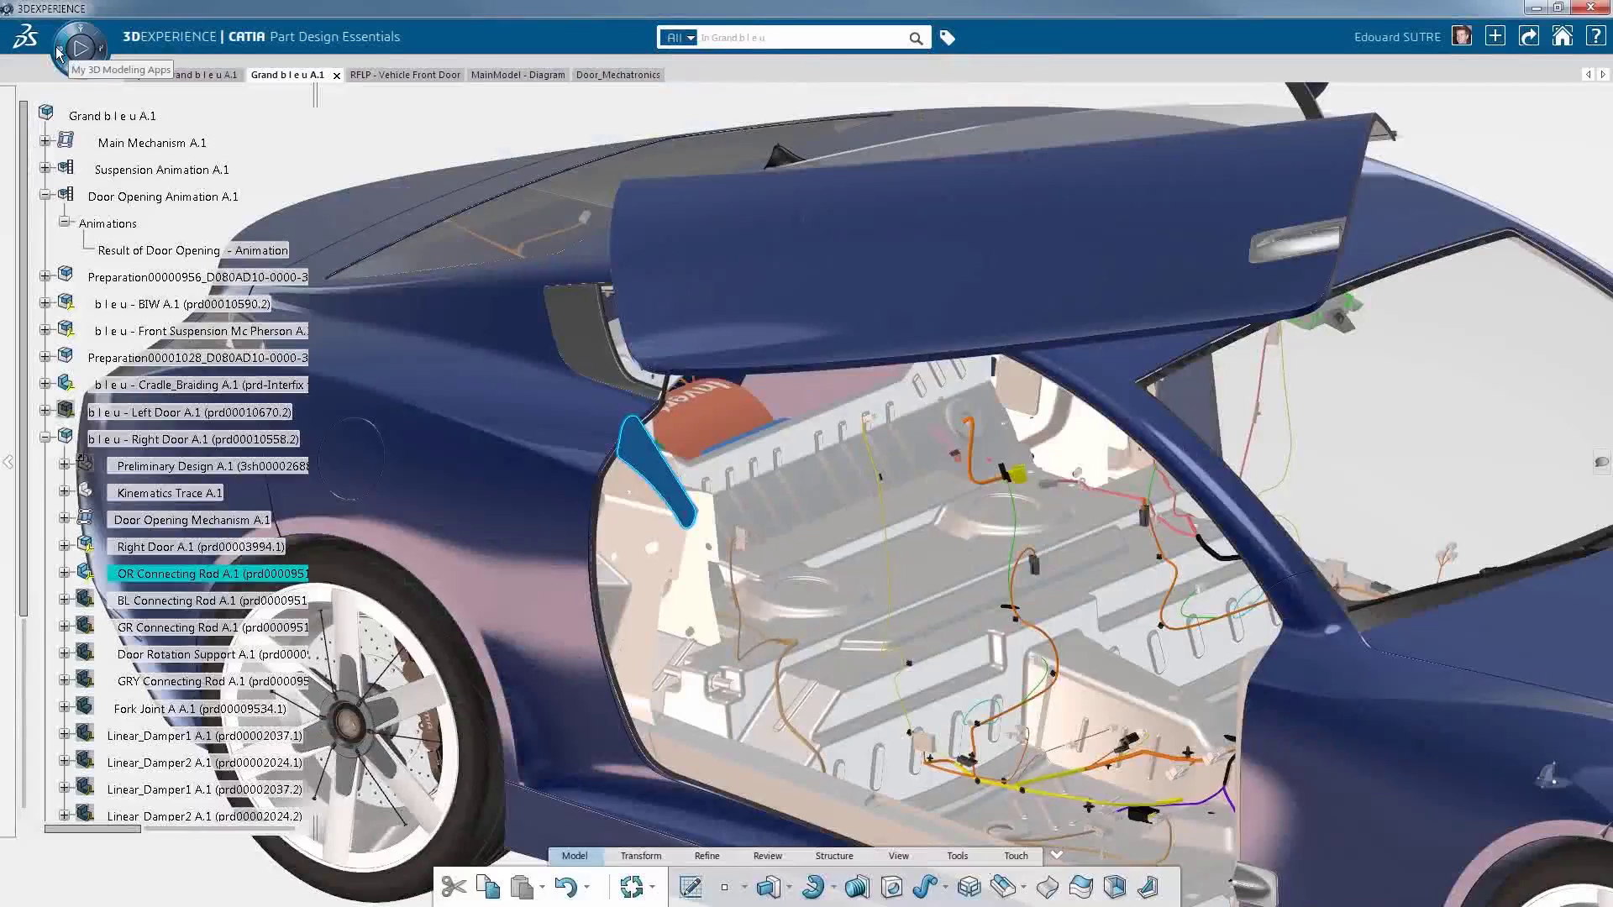
# Step: Open the dark door part in Natural Shape, zoom onto it, and select it for editing
pyautogui.click(55, 48)
pyautogui.click(278, 462)
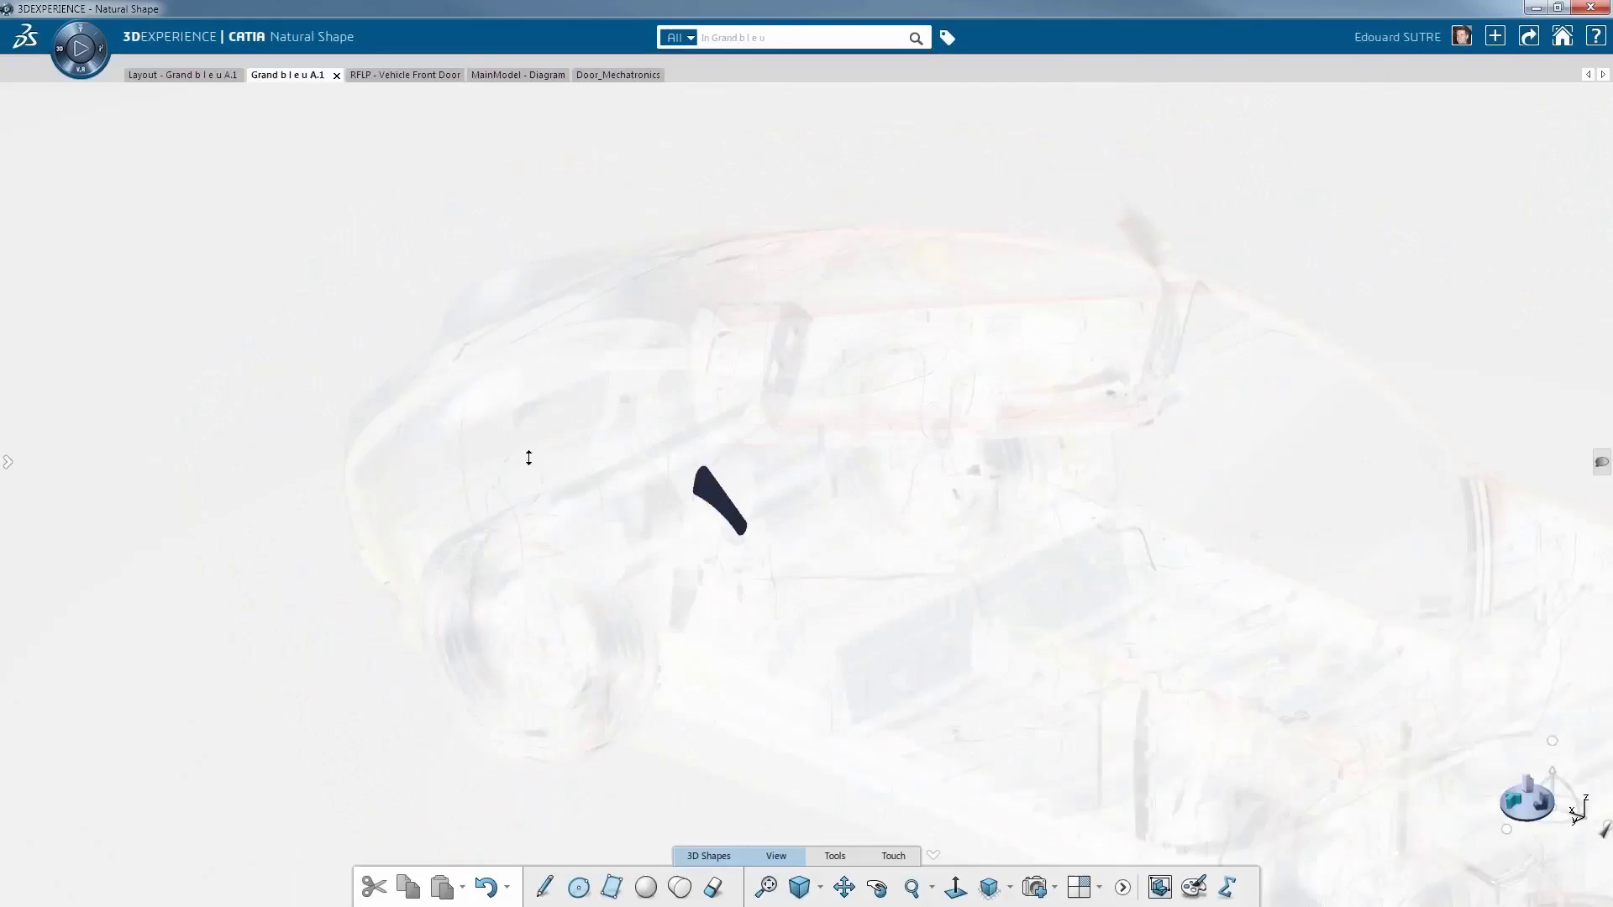
pyautogui.scroll(5, 530, 457)
pyautogui.moveTo(586, 468); pyautogui.dragTo(702, 403, button='middle')
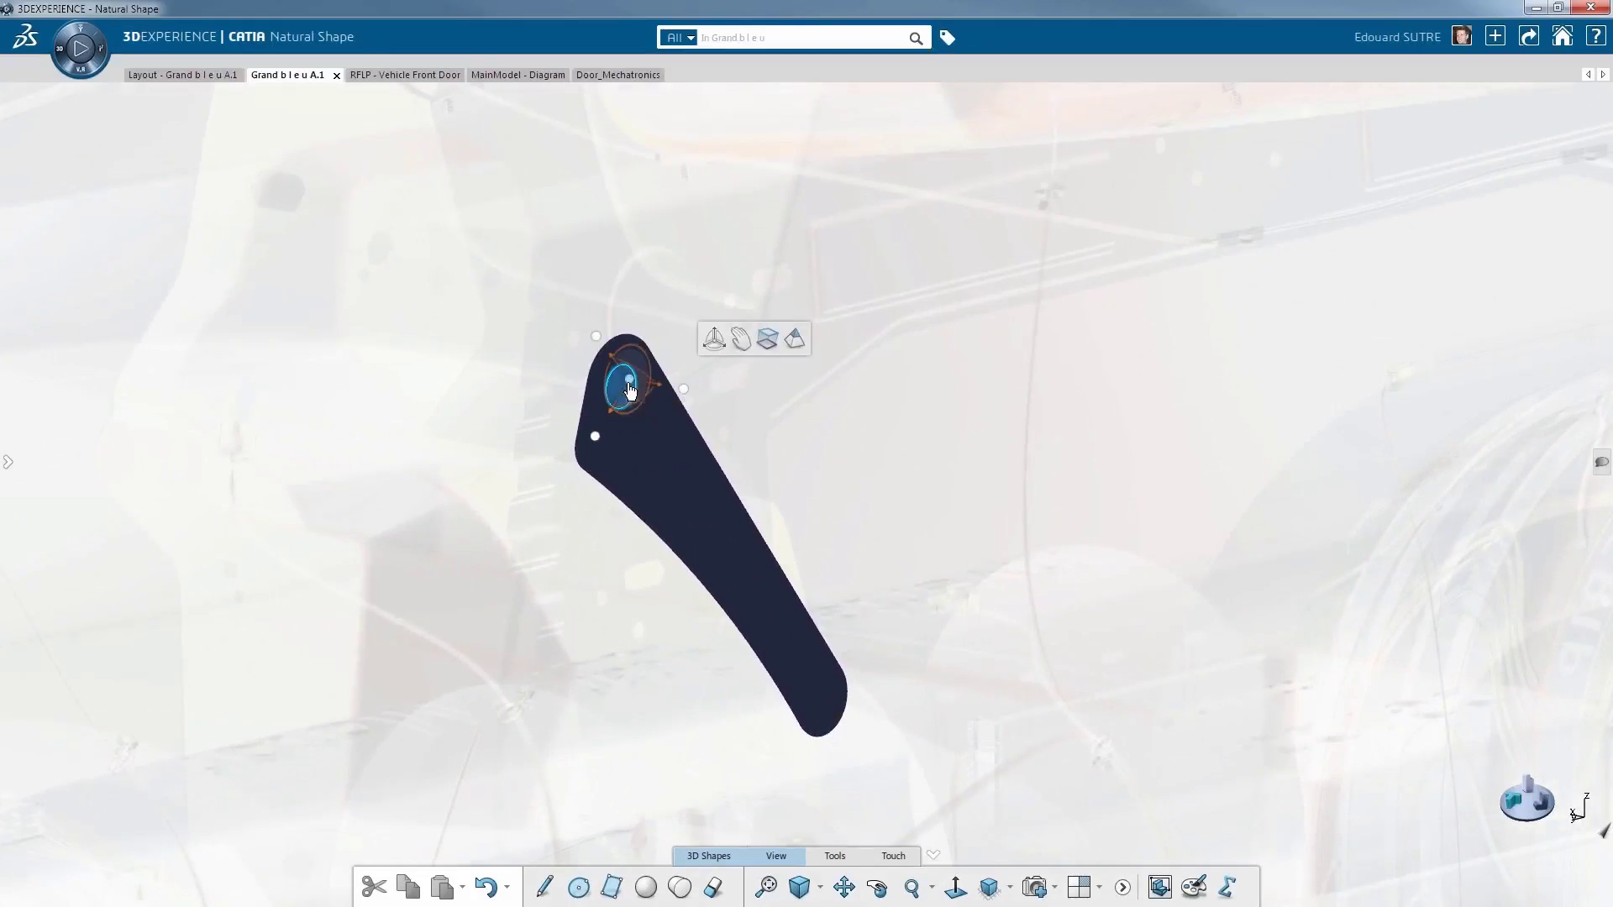
pyautogui.click(710, 530)
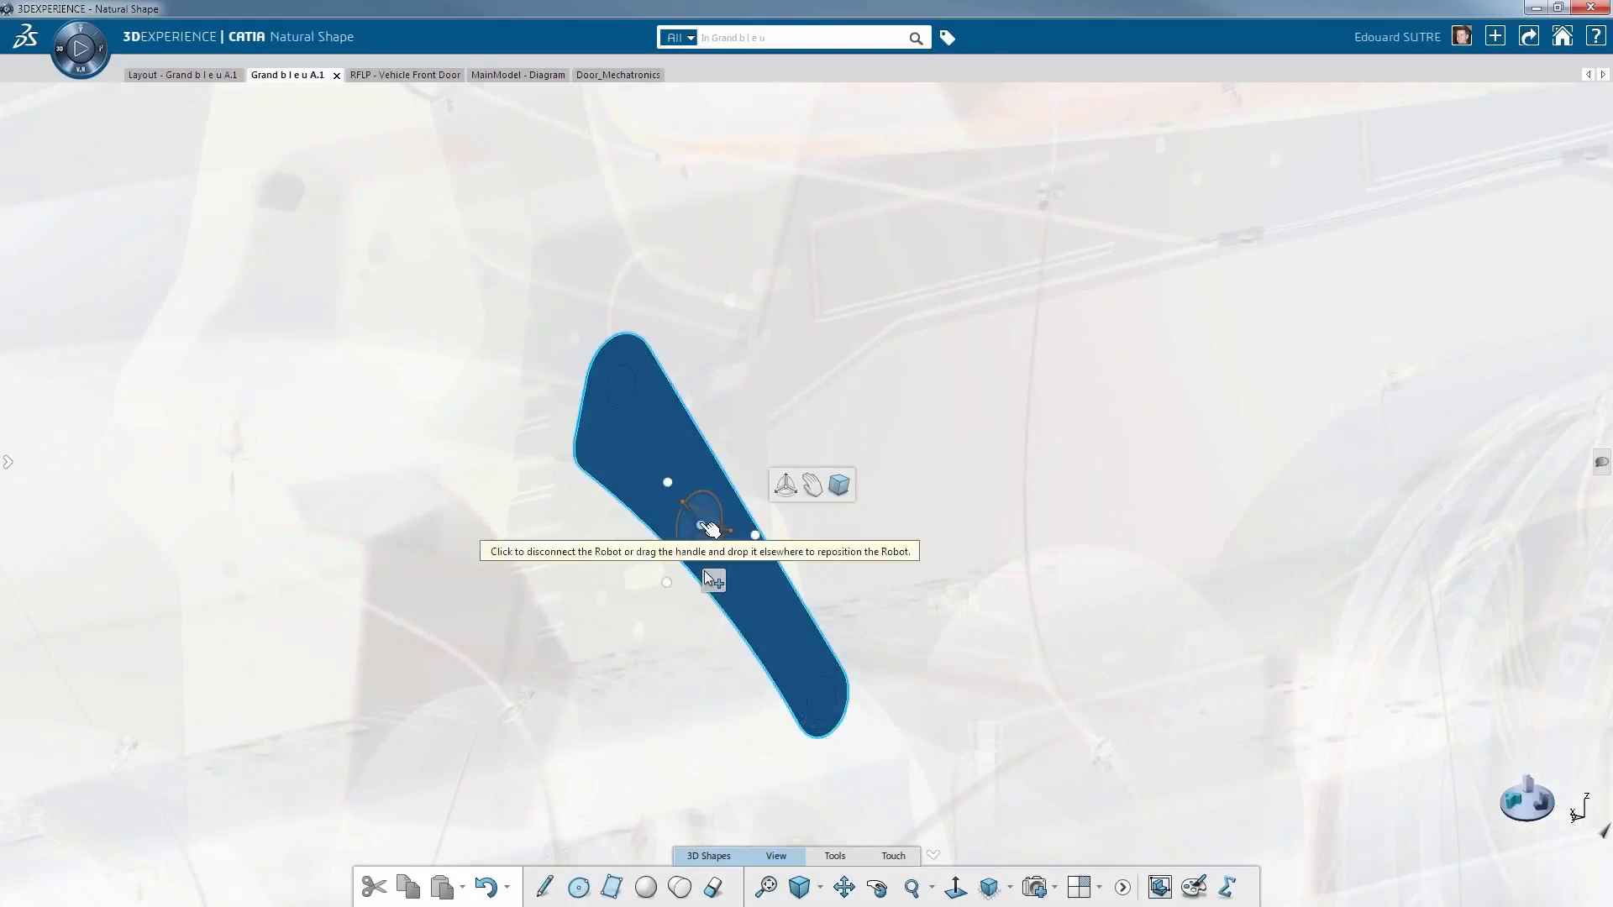
pyautogui.moveTo(708, 574); pyautogui.dragTo(651, 556, button='middle')
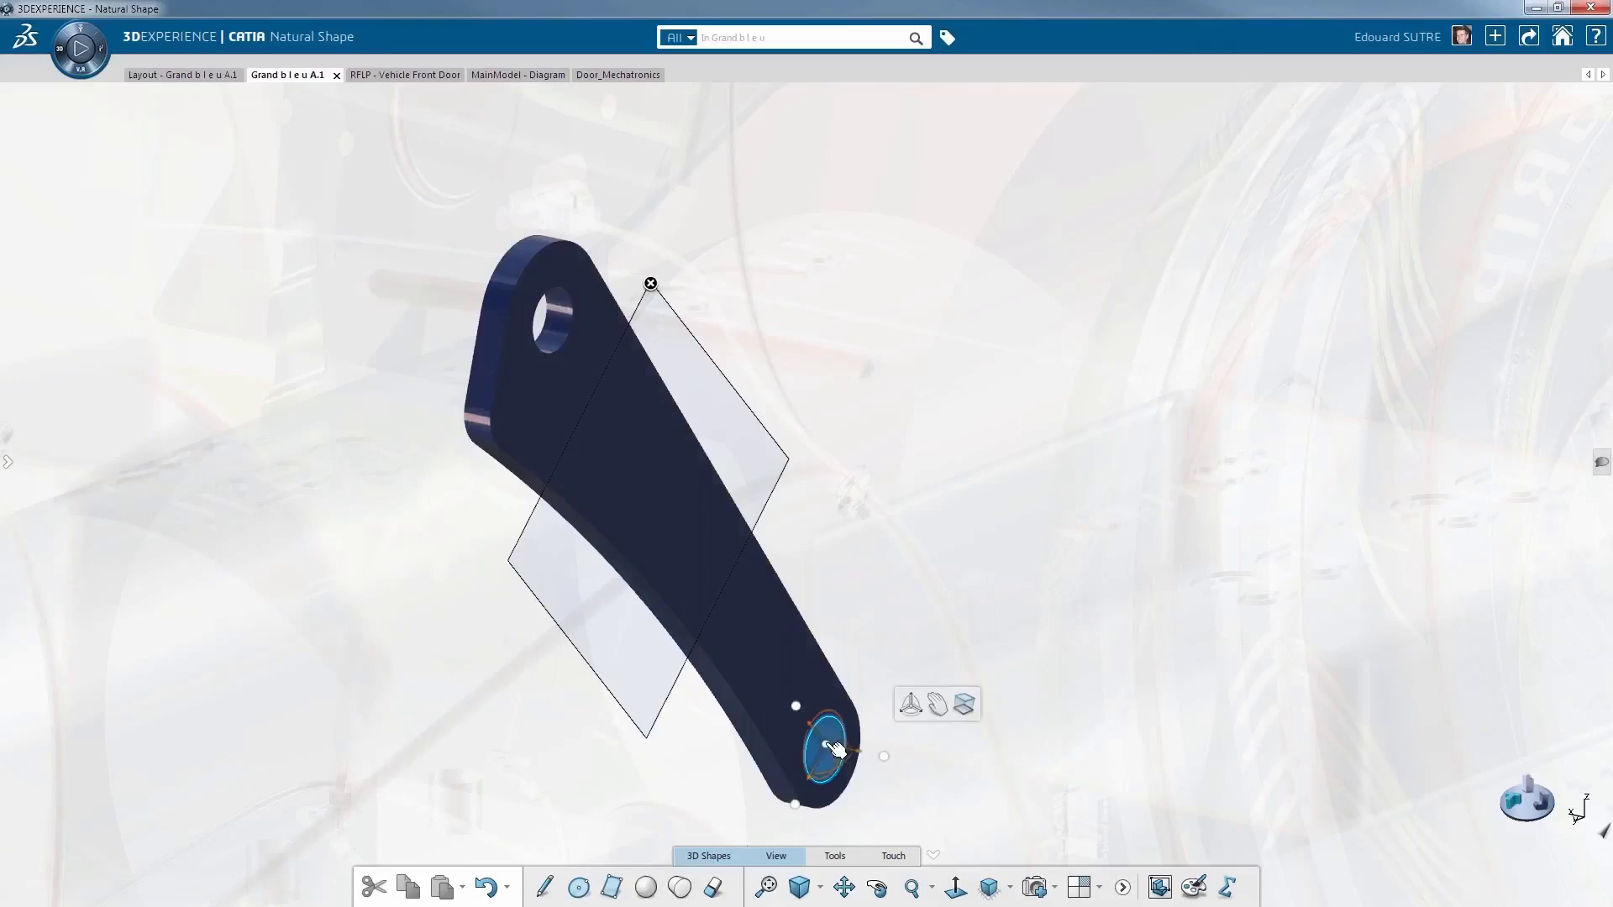
# Step: Extrude a cylinder about 22.98 mm long from the circle on the curved part
pyautogui.moveTo(832, 840); pyautogui.dragTo(821, 613, button='middle')
pyautogui.moveTo(820, 614)
pyautogui.mouseDown()
pyautogui.moveTo(910, 636)
pyautogui.moveTo(810, 623)
pyautogui.mouseUp()
pyautogui.scroll(5, 798, 613)
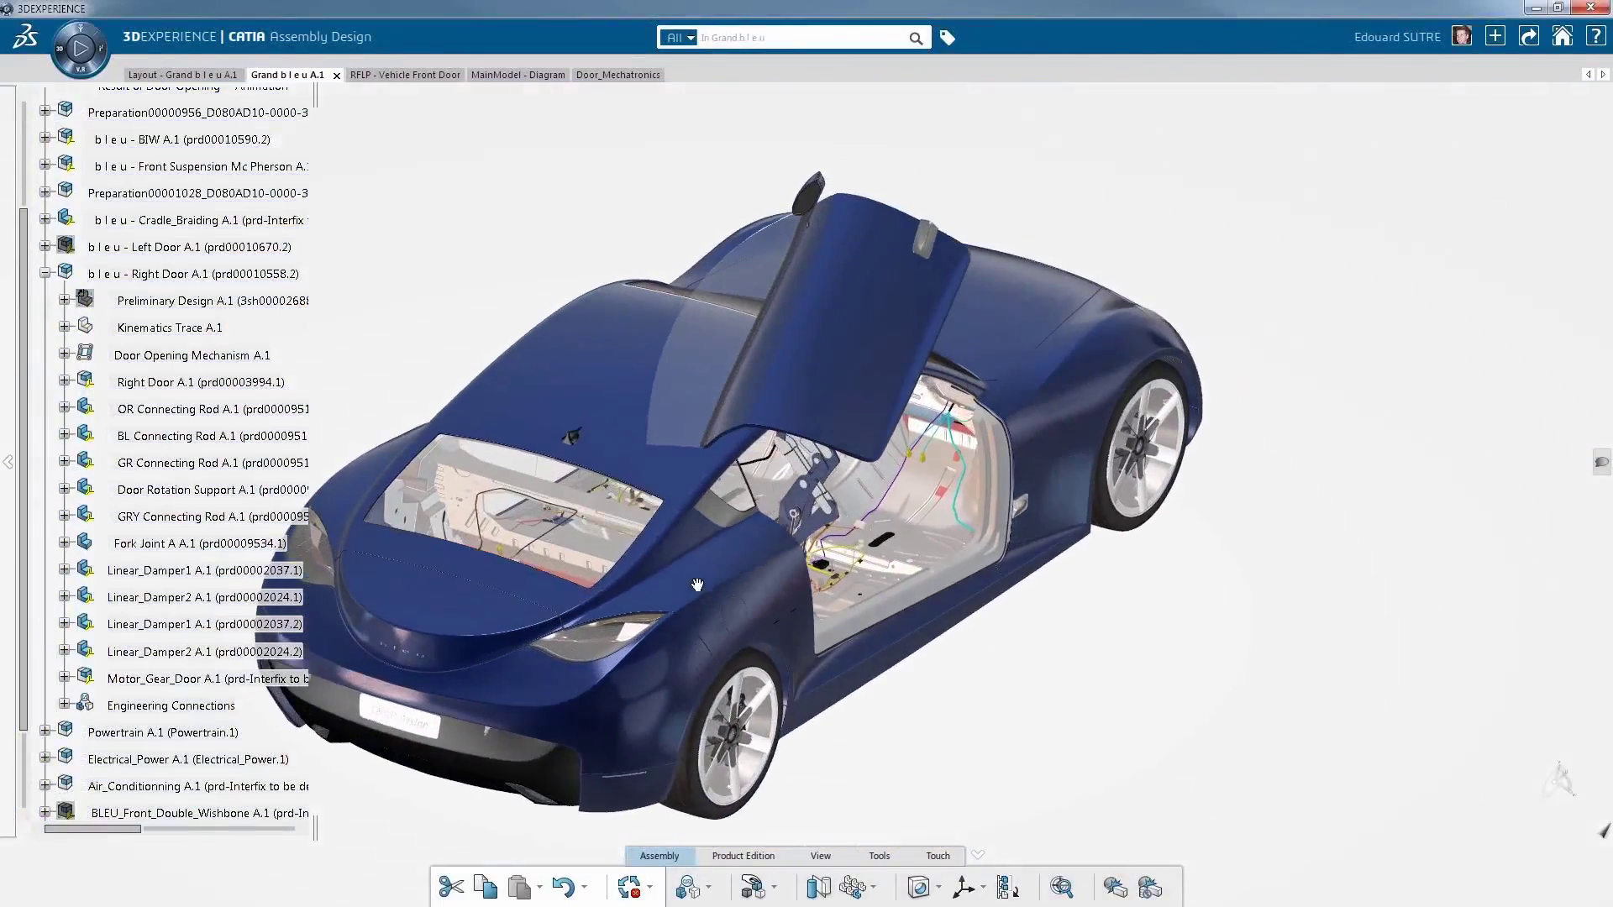
# Step: Collapse the Right Door A.1 branch and scroll the specification tree back to the top
pyautogui.click(46, 274)
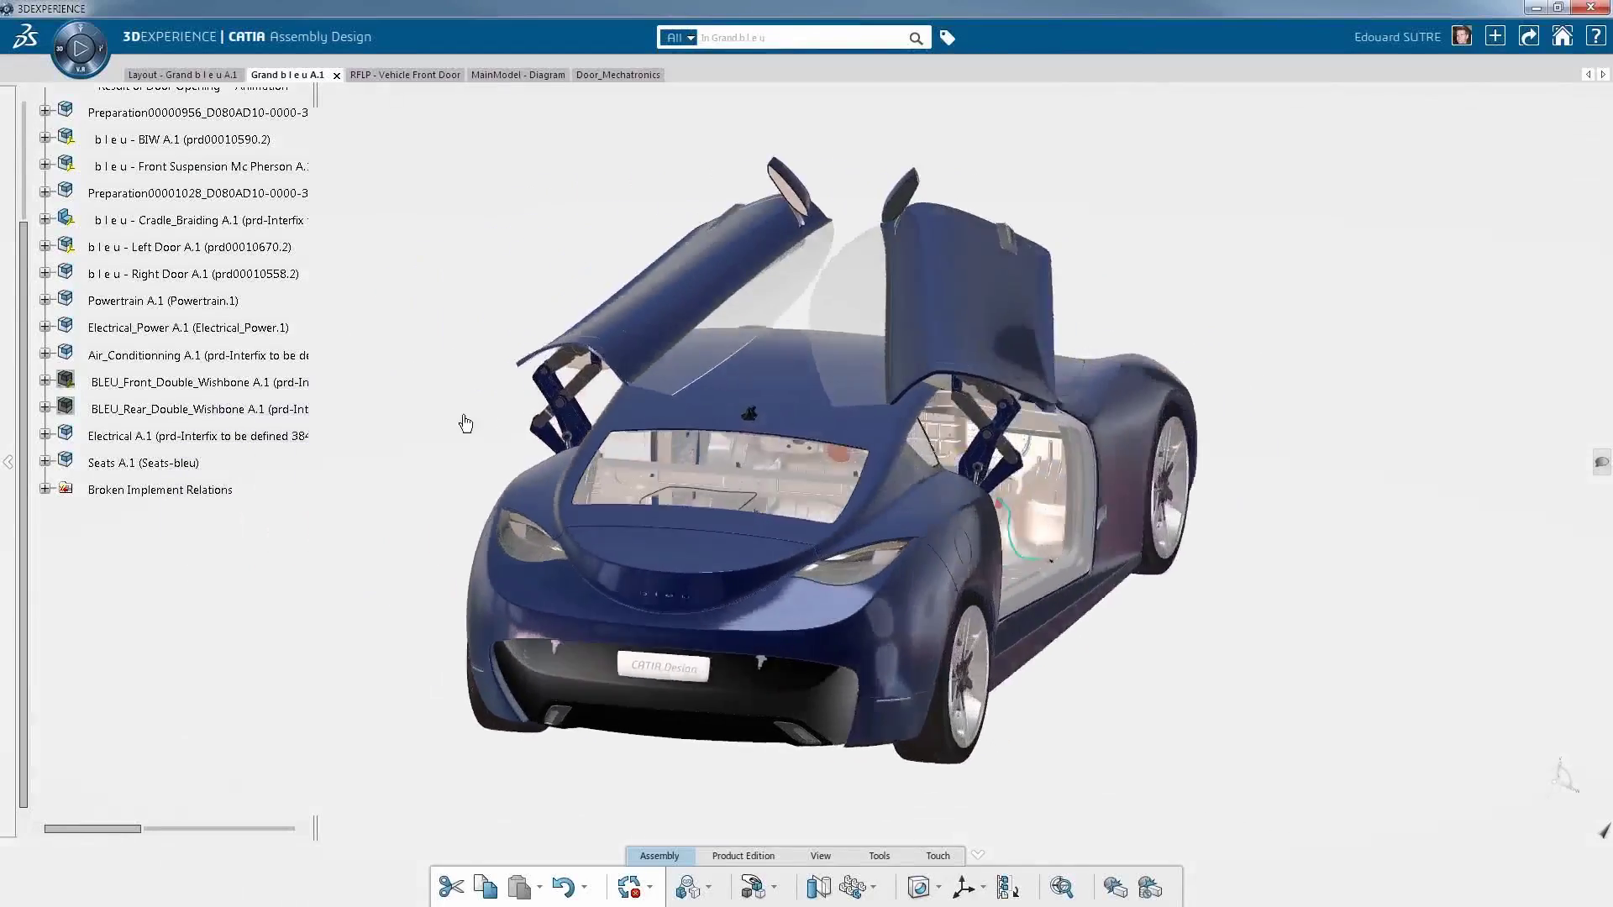
pyautogui.scroll(3, 114, 235)
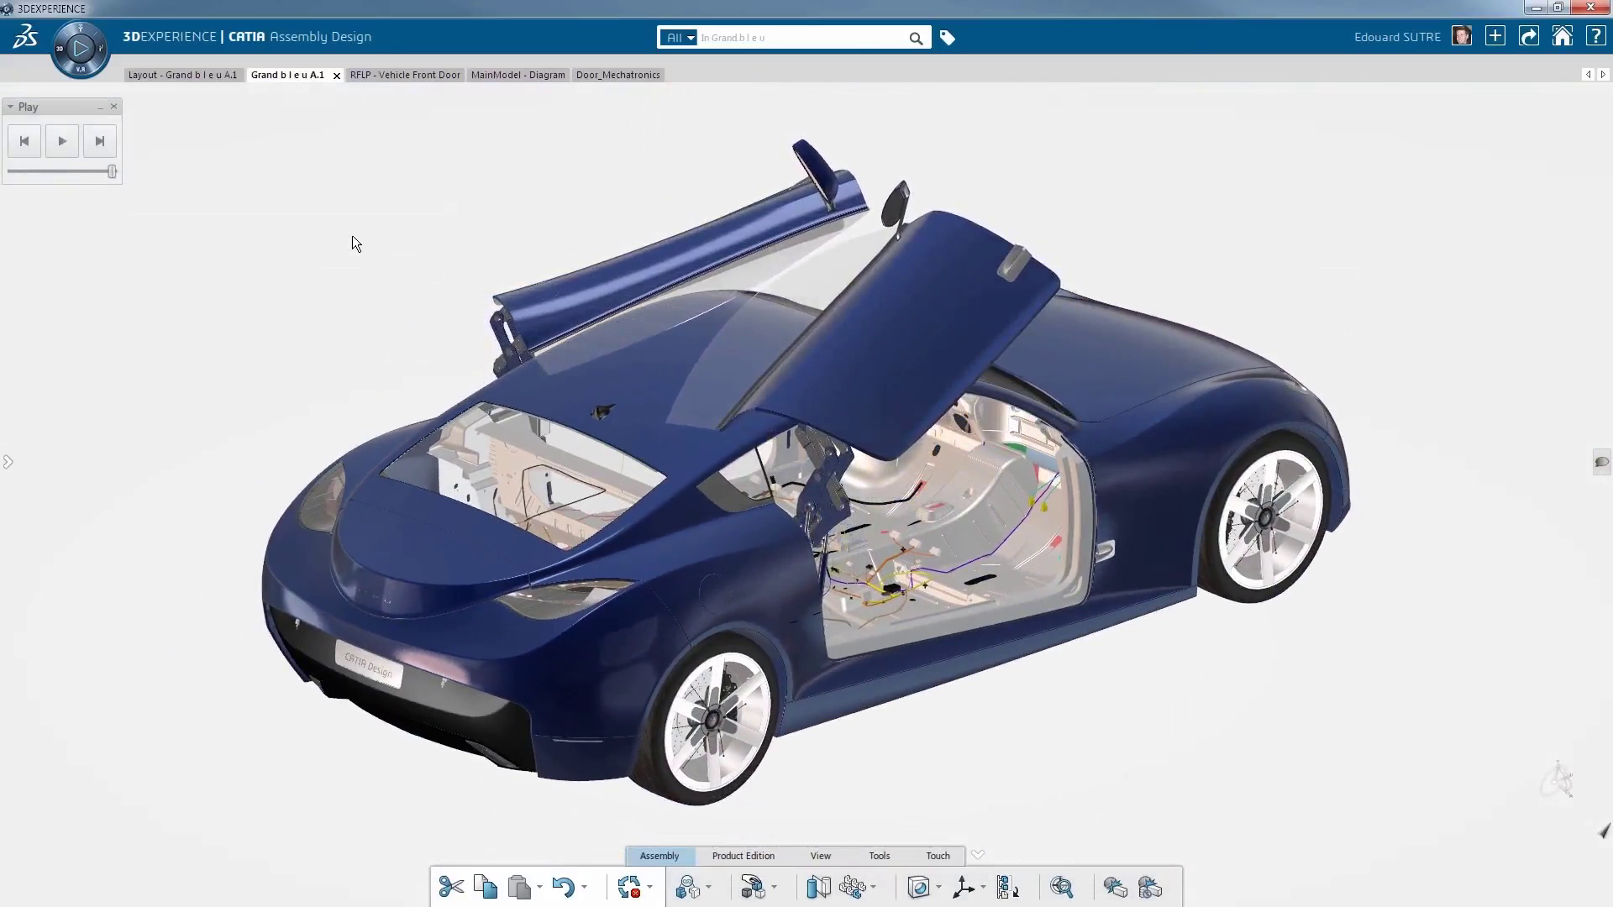
# Step: Add the Mechatronic Systems Designer role from the compass and scroll through the added apps
pyautogui.click(60, 56)
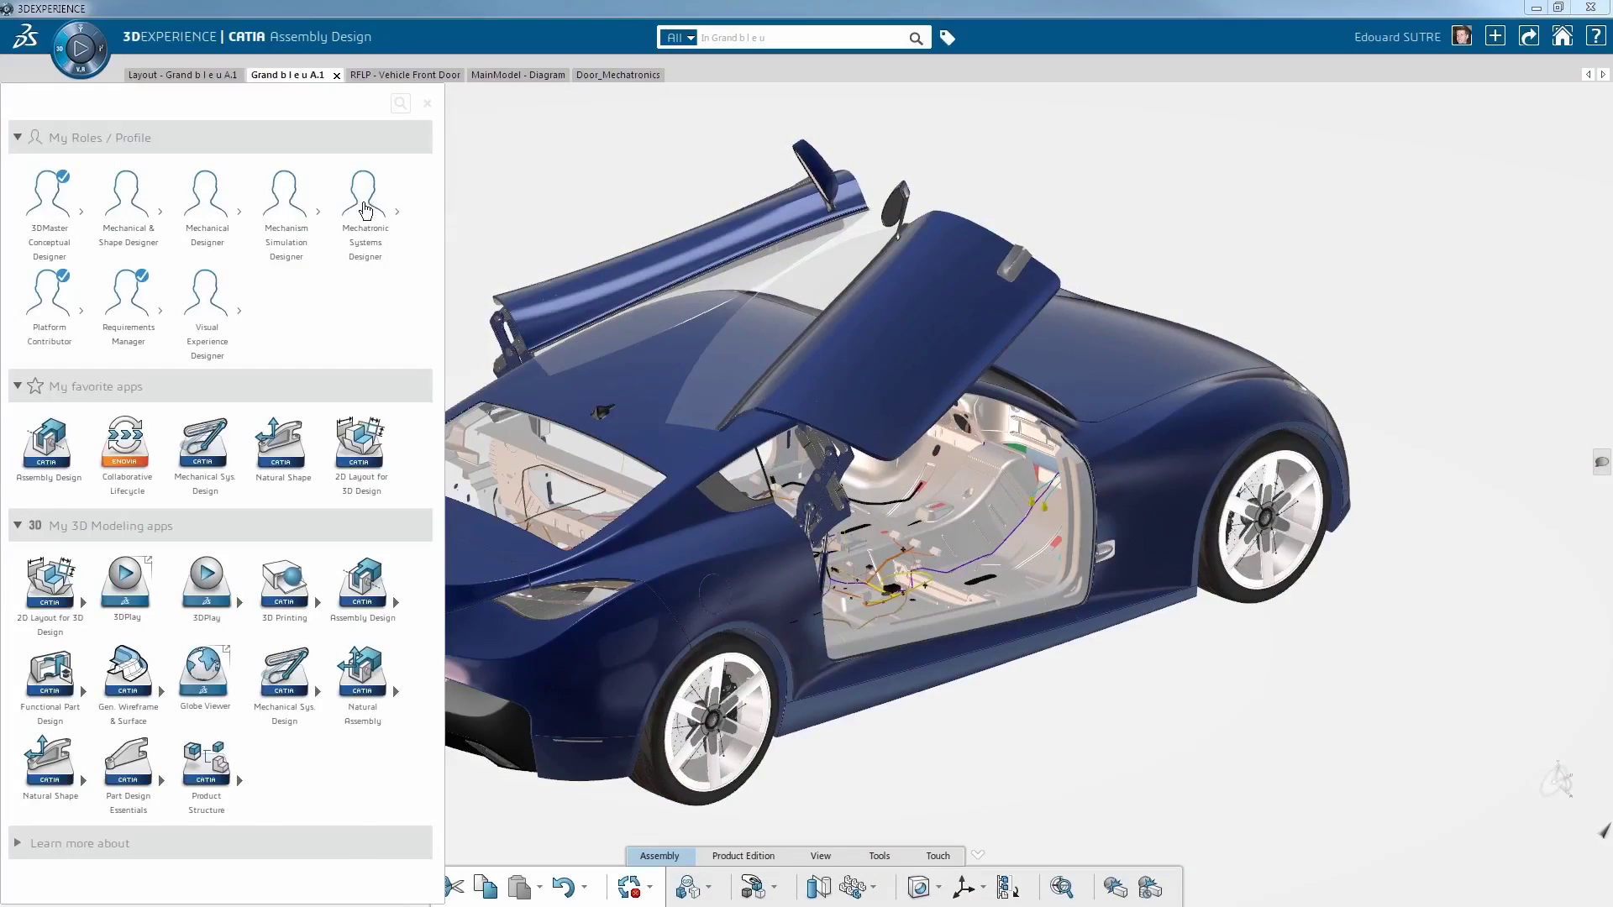
pyautogui.click(365, 210)
pyautogui.scroll(-3, 183, 492)
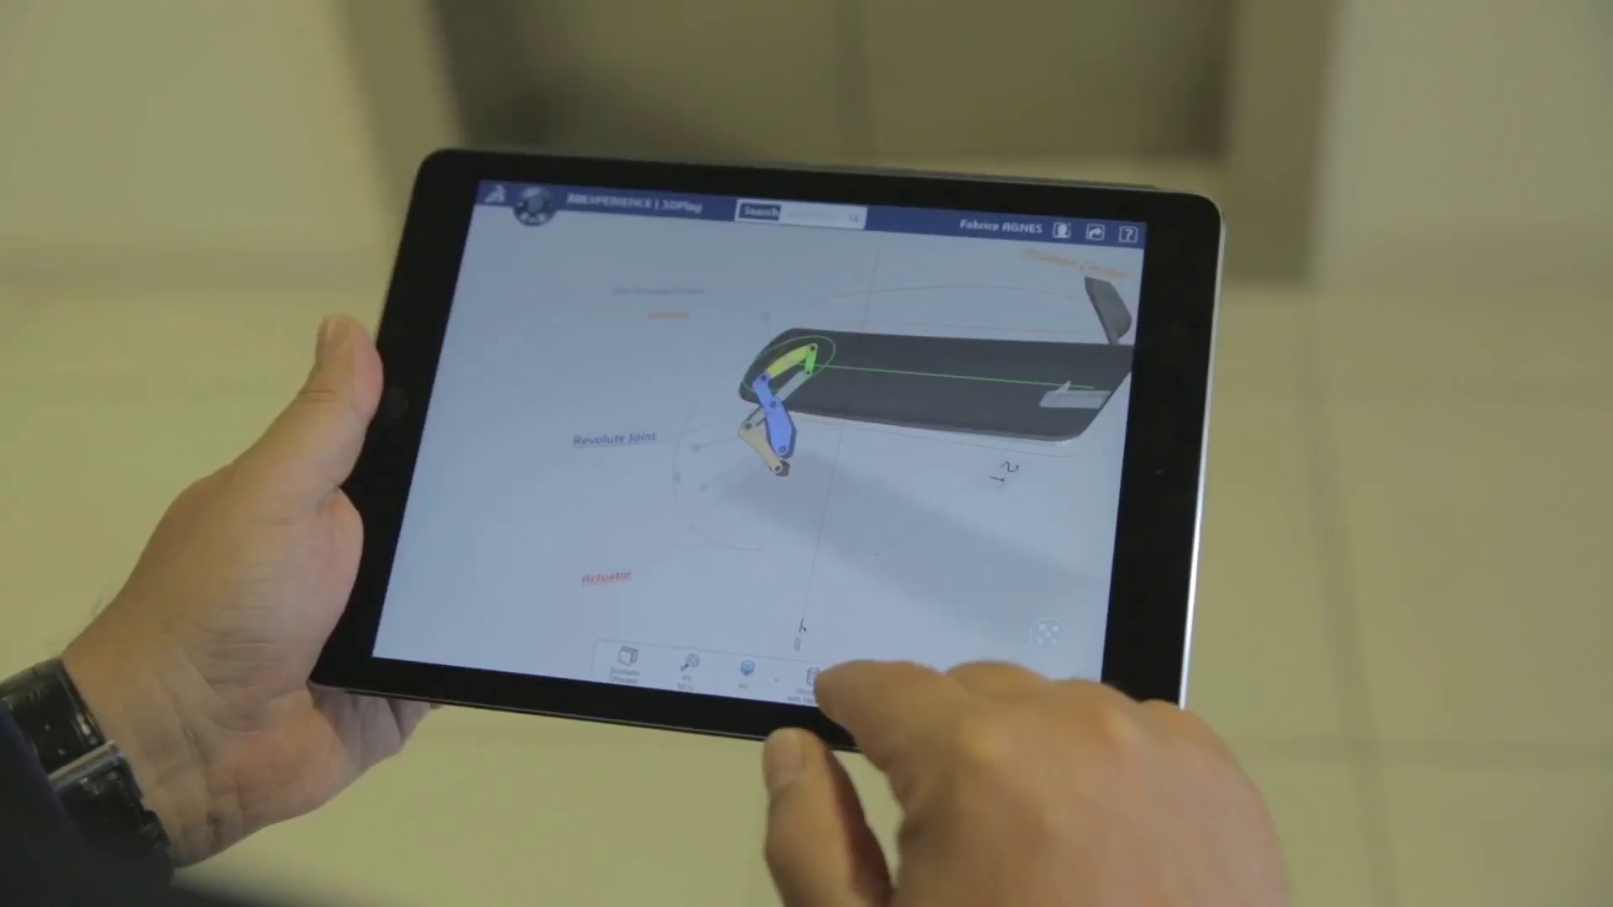
# Step: Switch the 3DPlay door mechanism model to a different render style
pyautogui.click(850, 623)
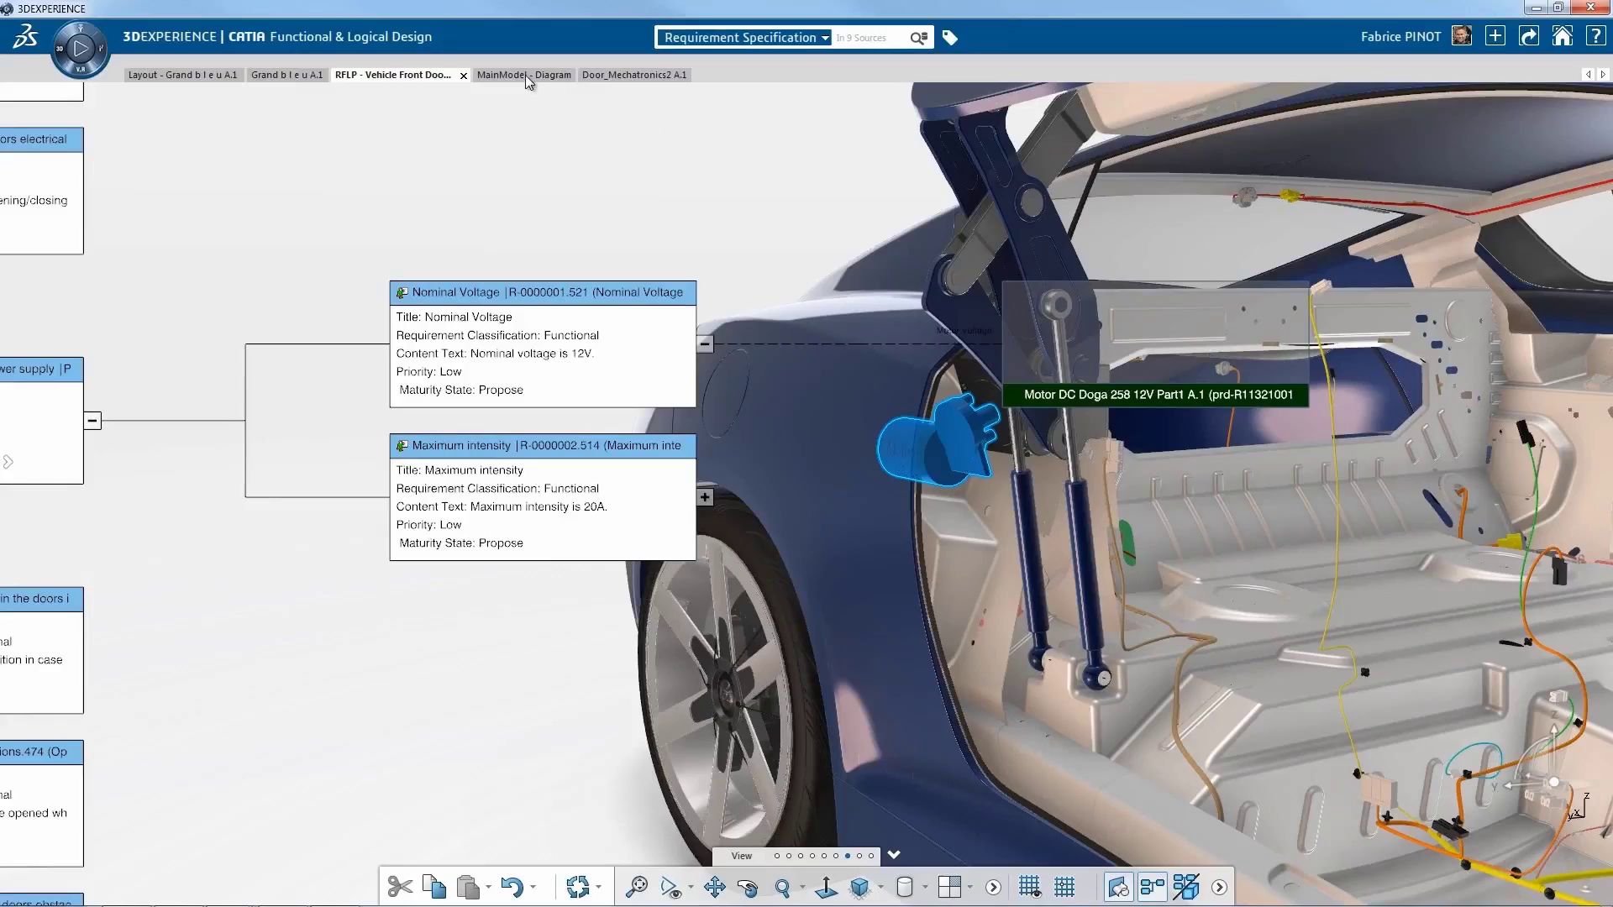
# Step: Switch from the 3D car with requirements to the MainModel - Diagram tab
pyautogui.click(526, 75)
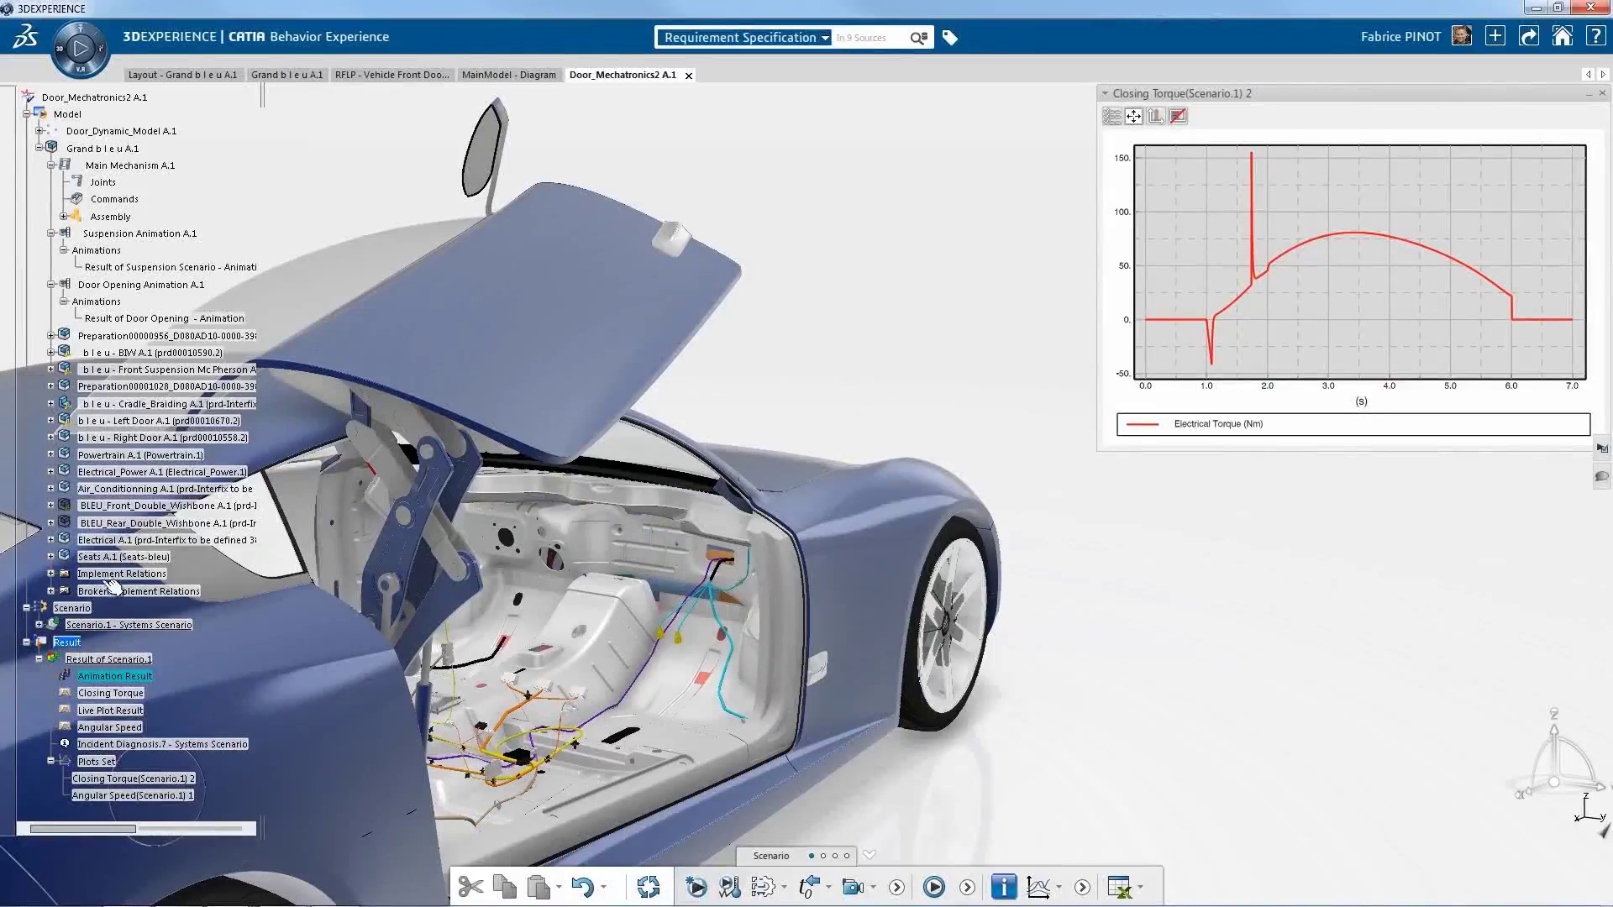
# Step: Hide the specification tree with F3 so the car with its opening door fills the view
pyautogui.press('F3')
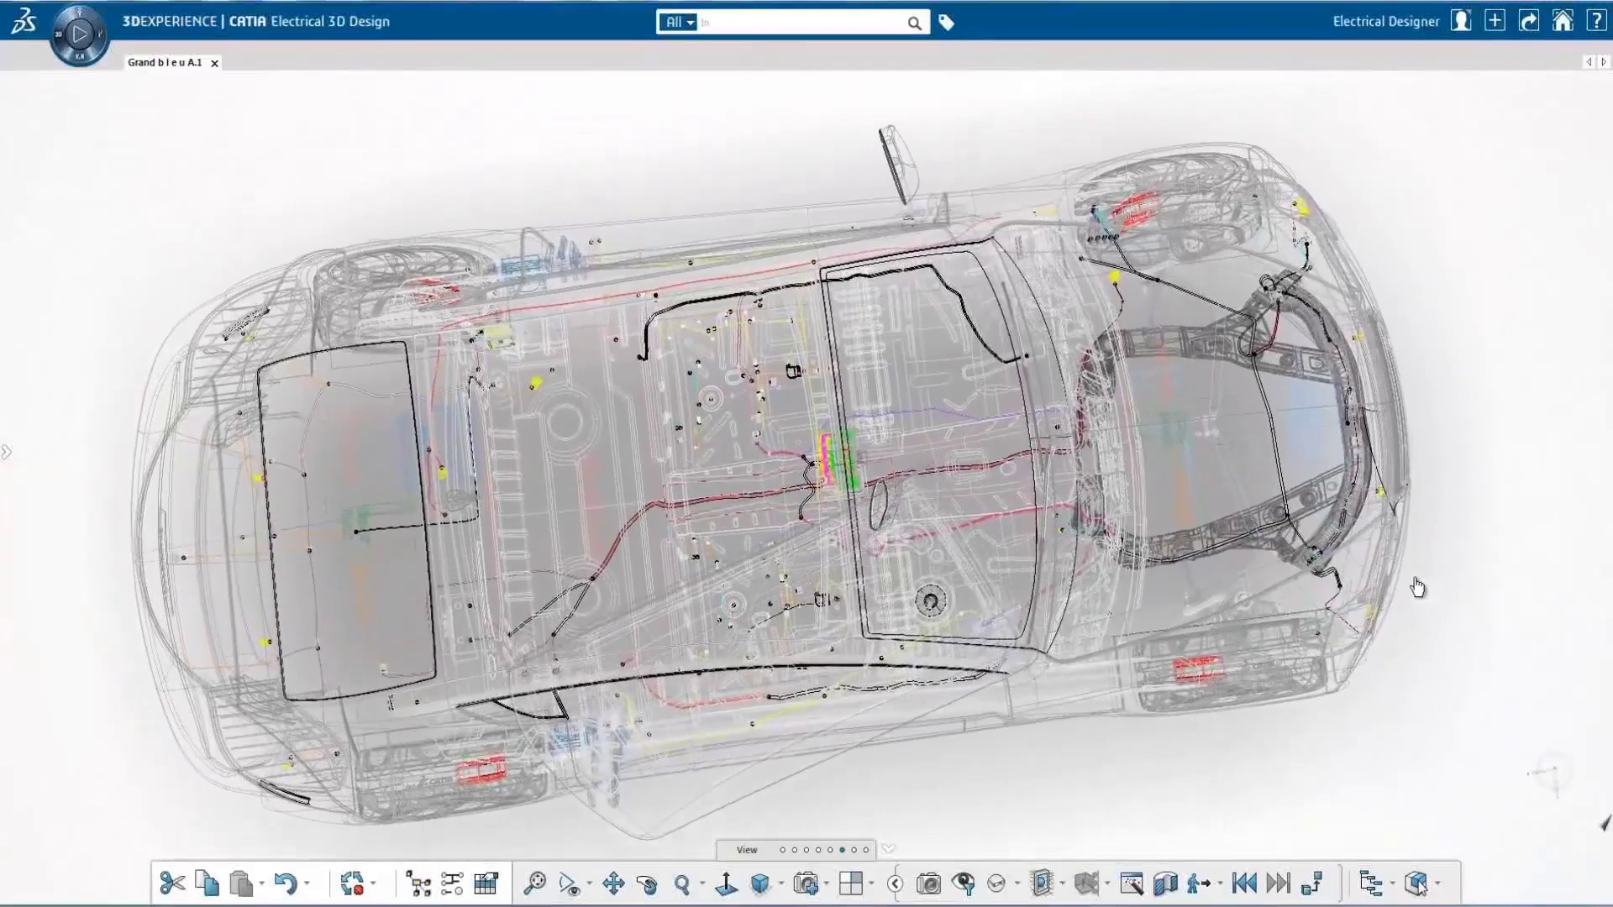
# Step: Turn the harnessed car to a side view, zoom in, and open Print for the harness drawing
pyautogui.moveTo(1426, 507); pyautogui.dragTo(1450, 279, button='middle')
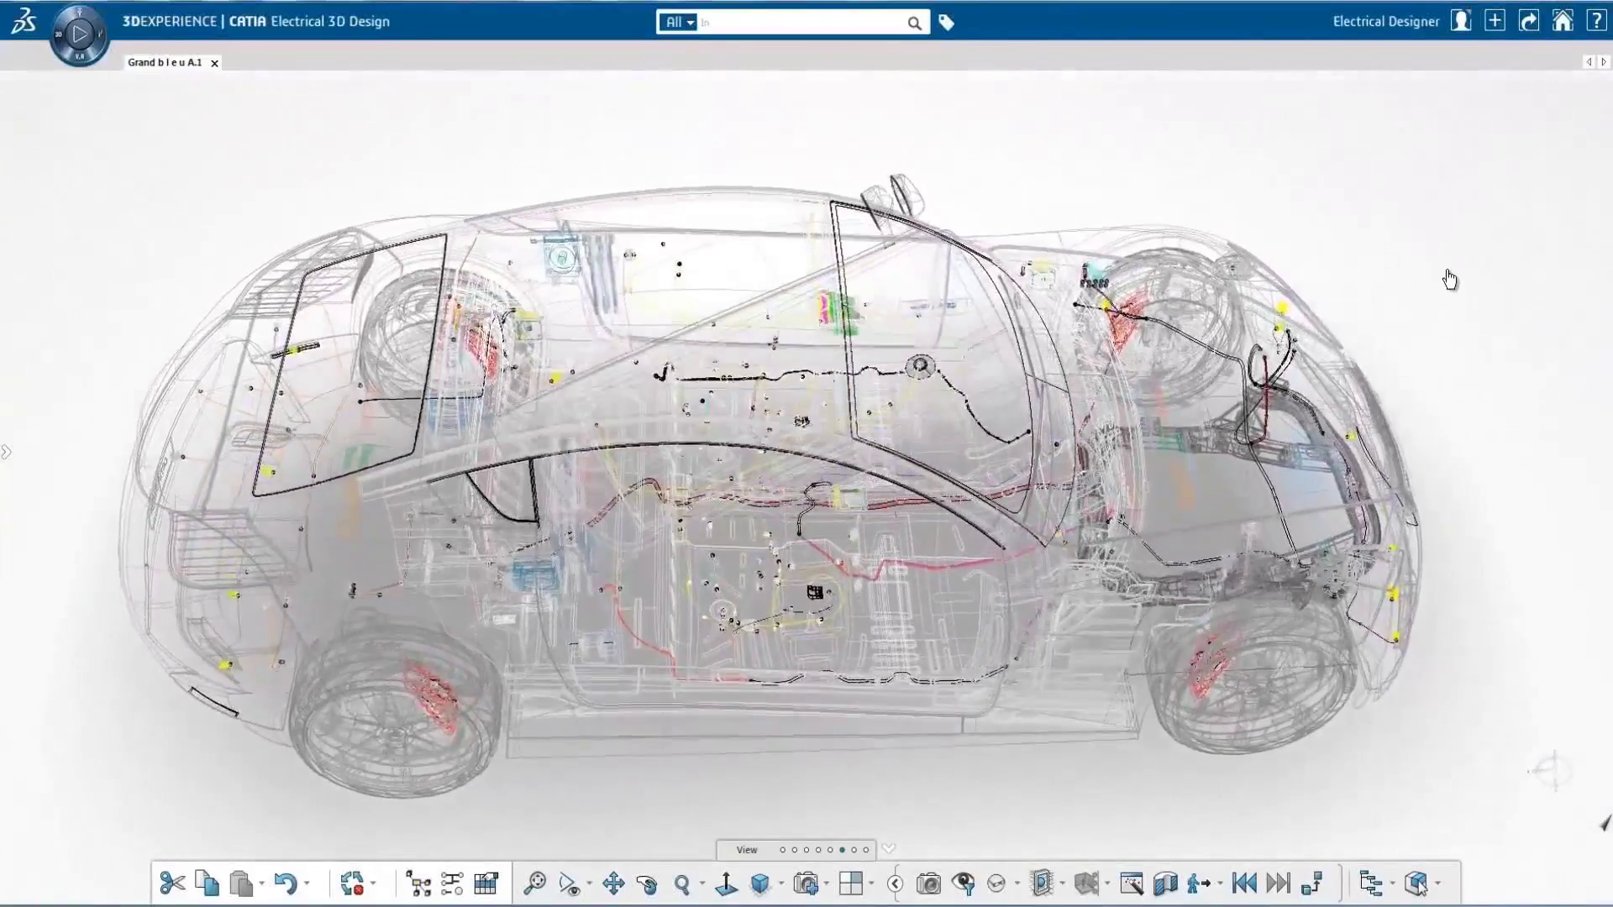
pyautogui.moveTo(1458, 225); pyautogui.dragTo(1432, 124, button='middle')
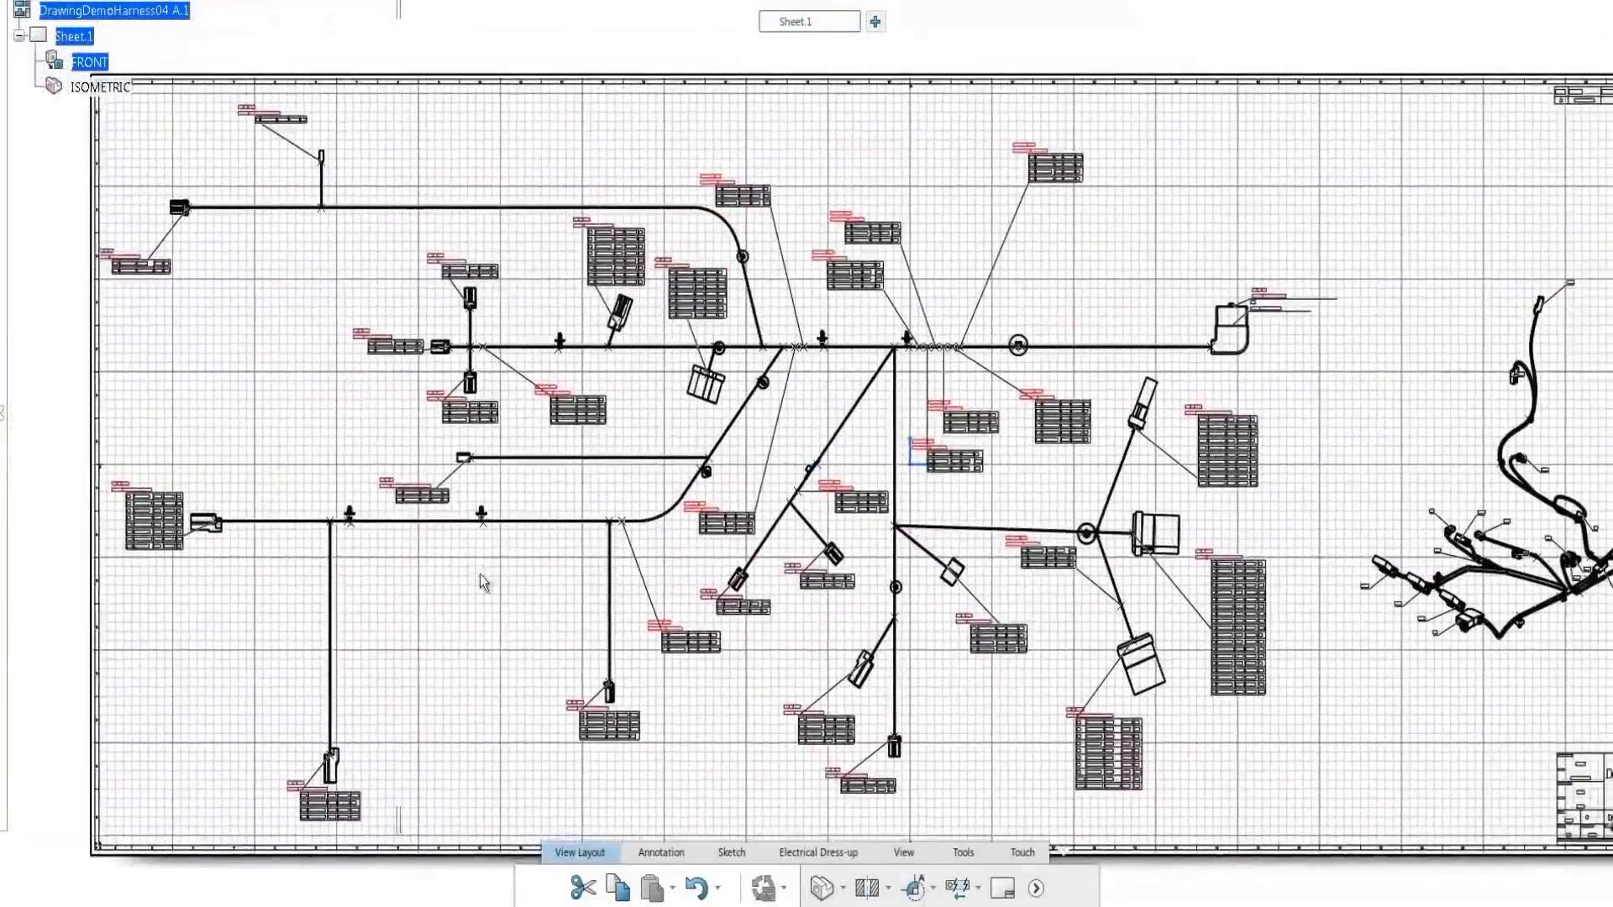
pyautogui.hotkey('ctrl', 'p')
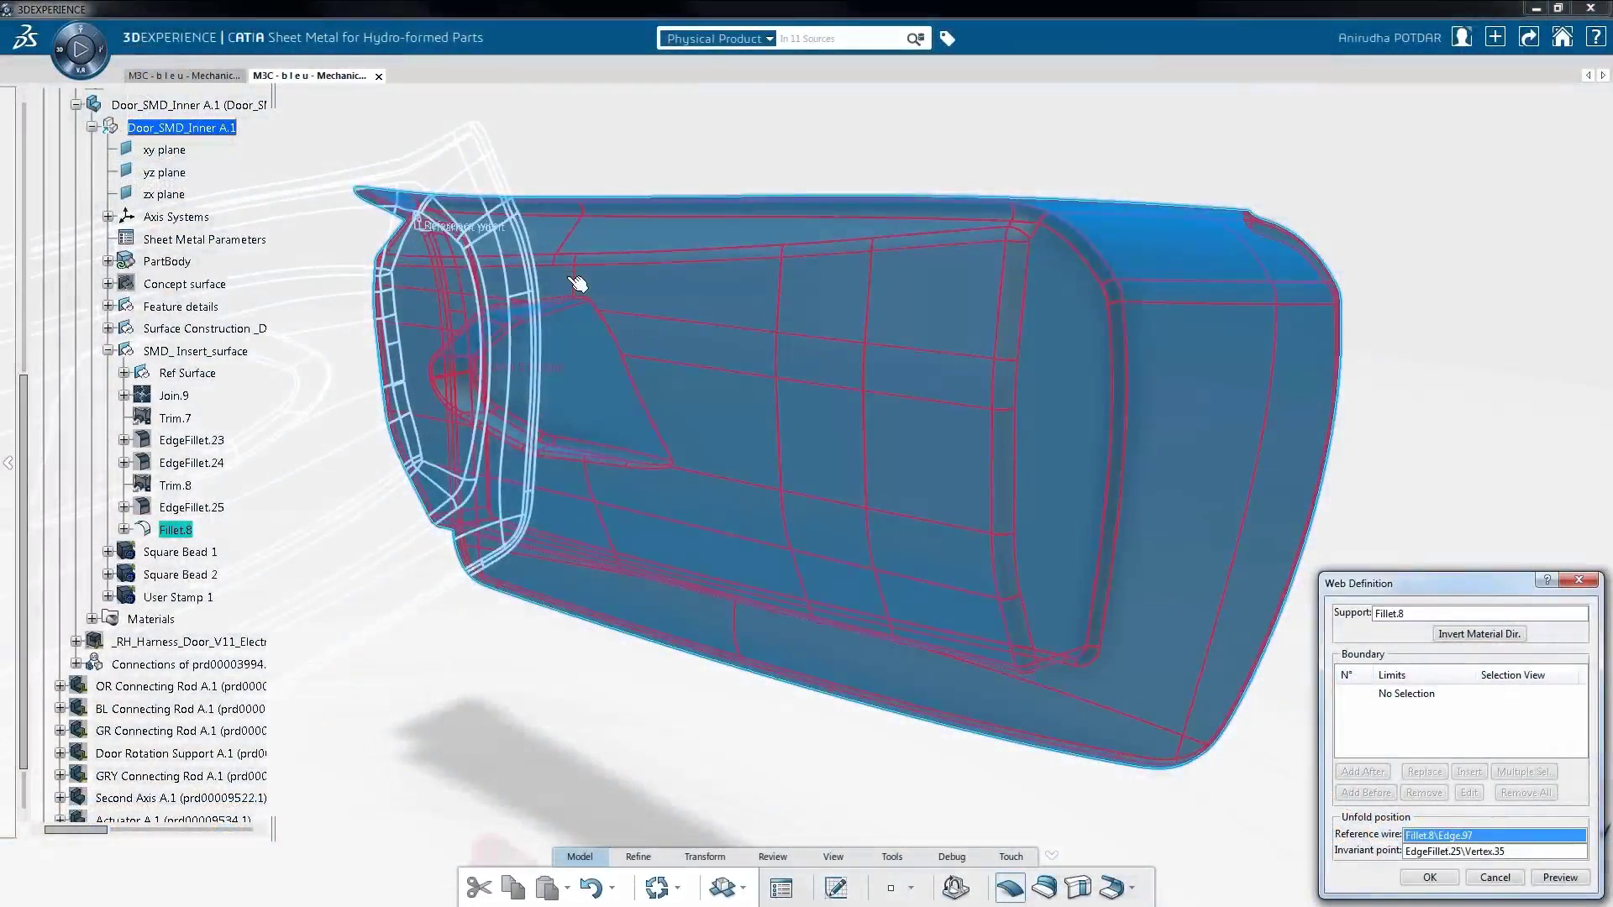
# Step: Rebuild the web with a new reference wire and add a joggle on the flange
pyautogui.click(580, 275)
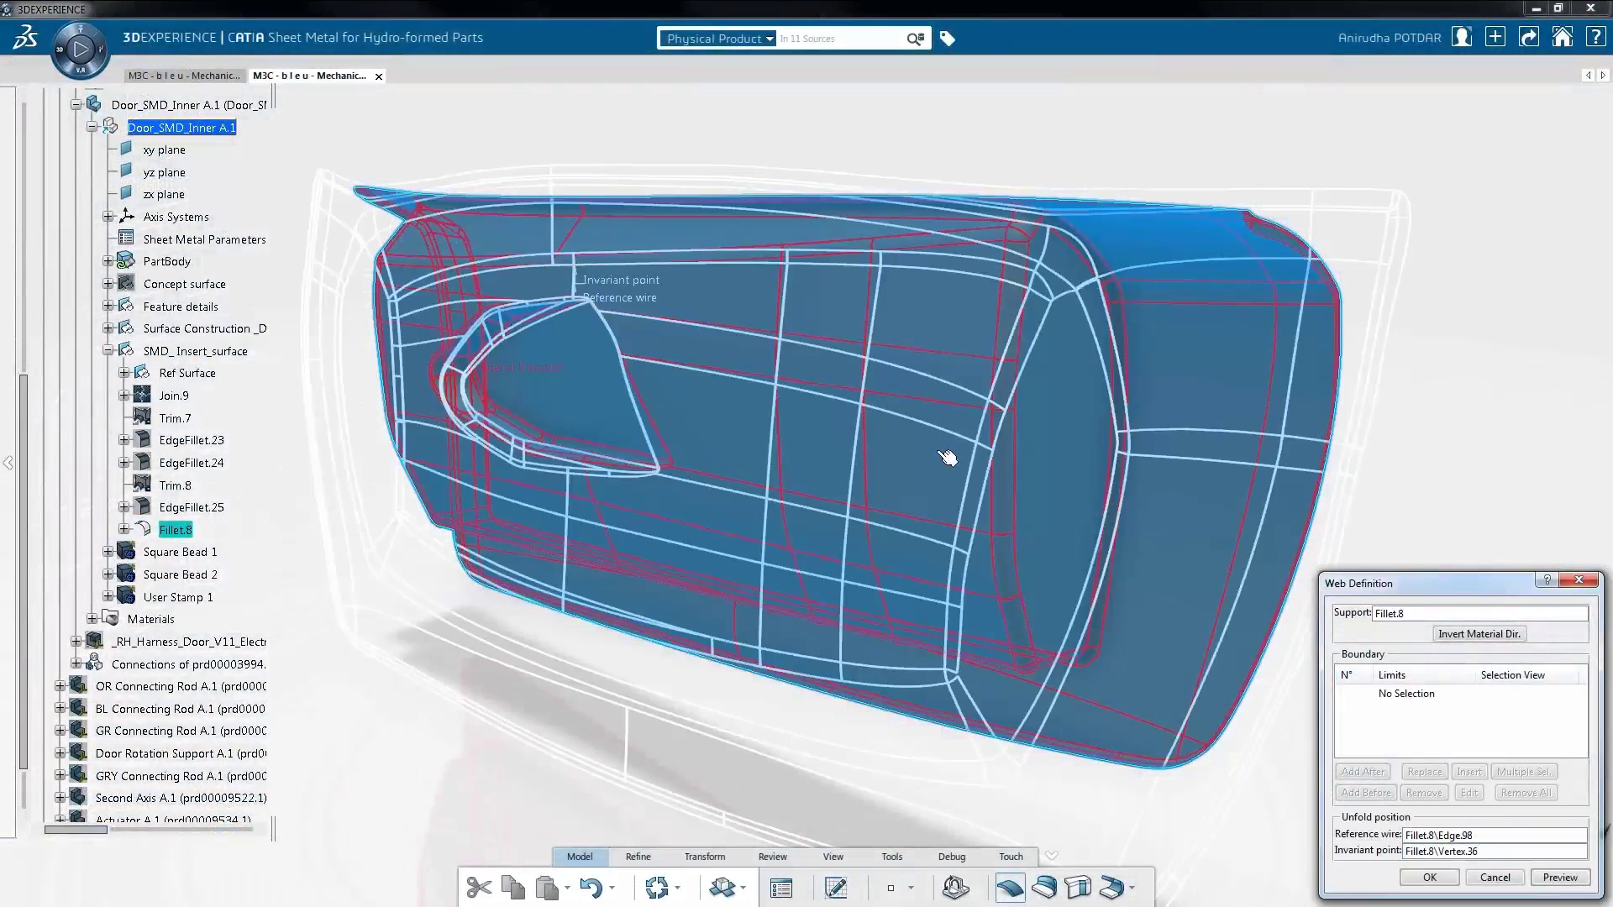
pyautogui.click(1431, 877)
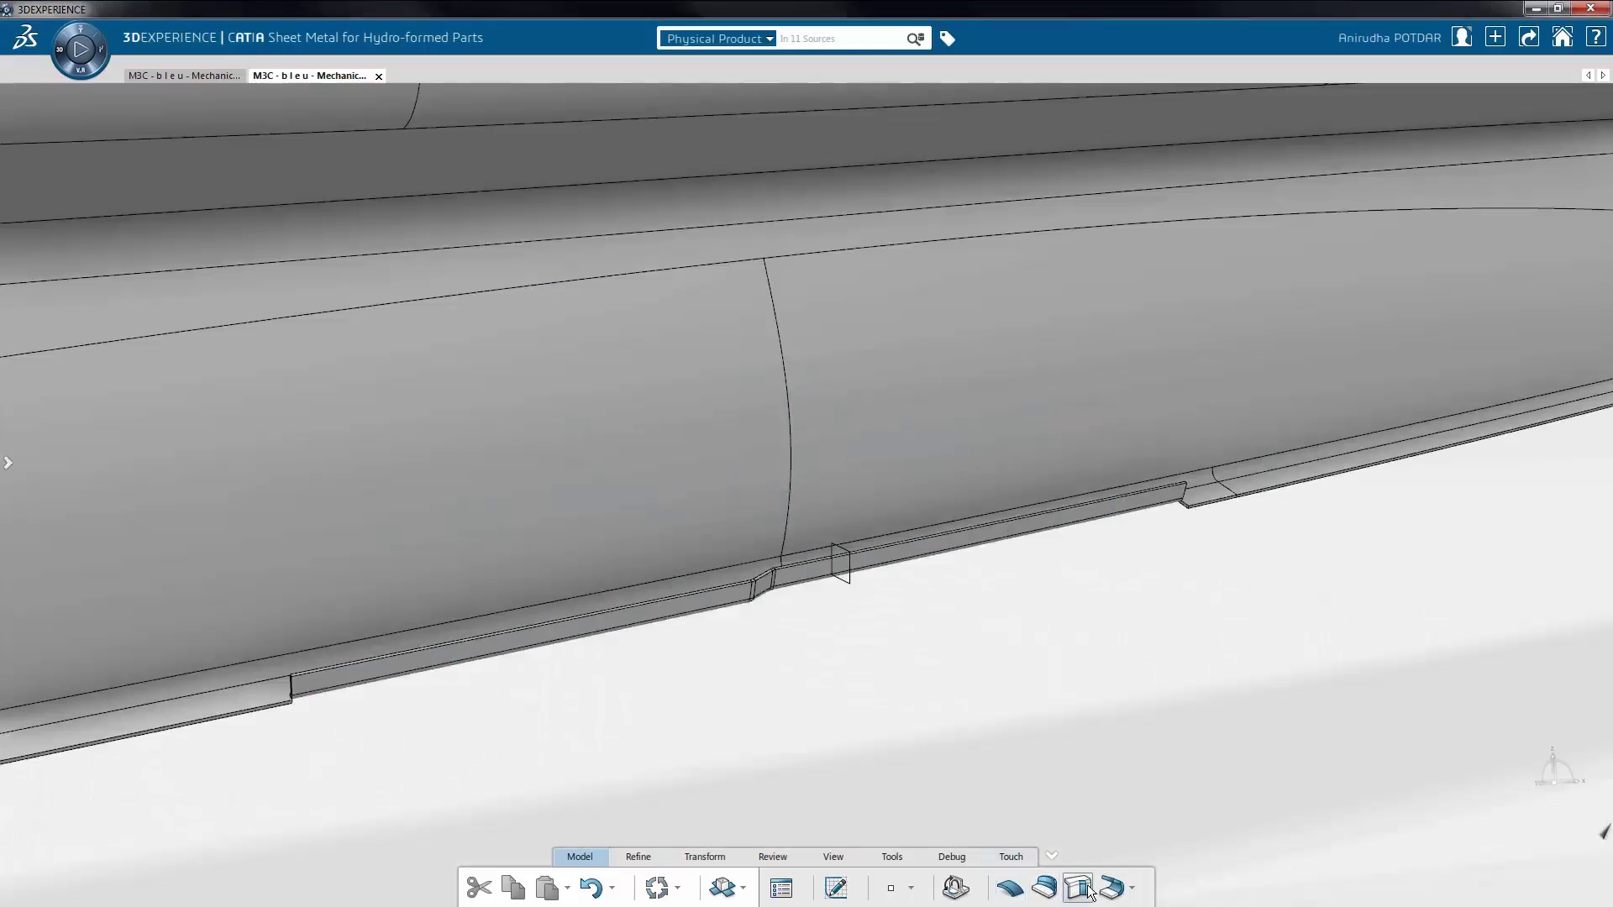
pyautogui.click(1088, 888)
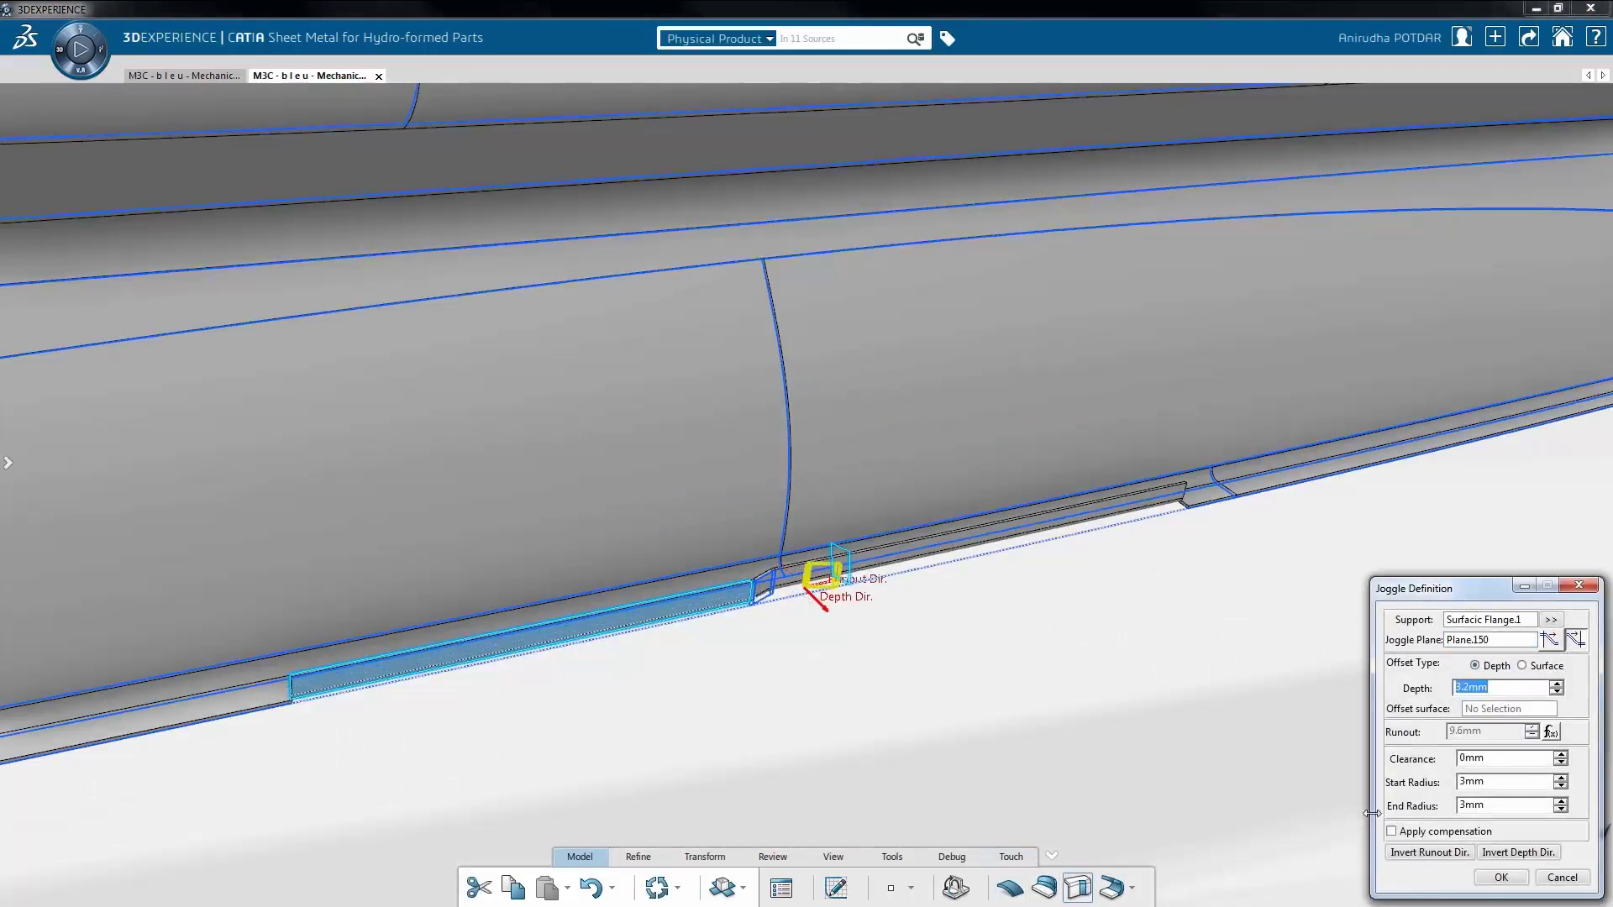
pyautogui.click(1513, 877)
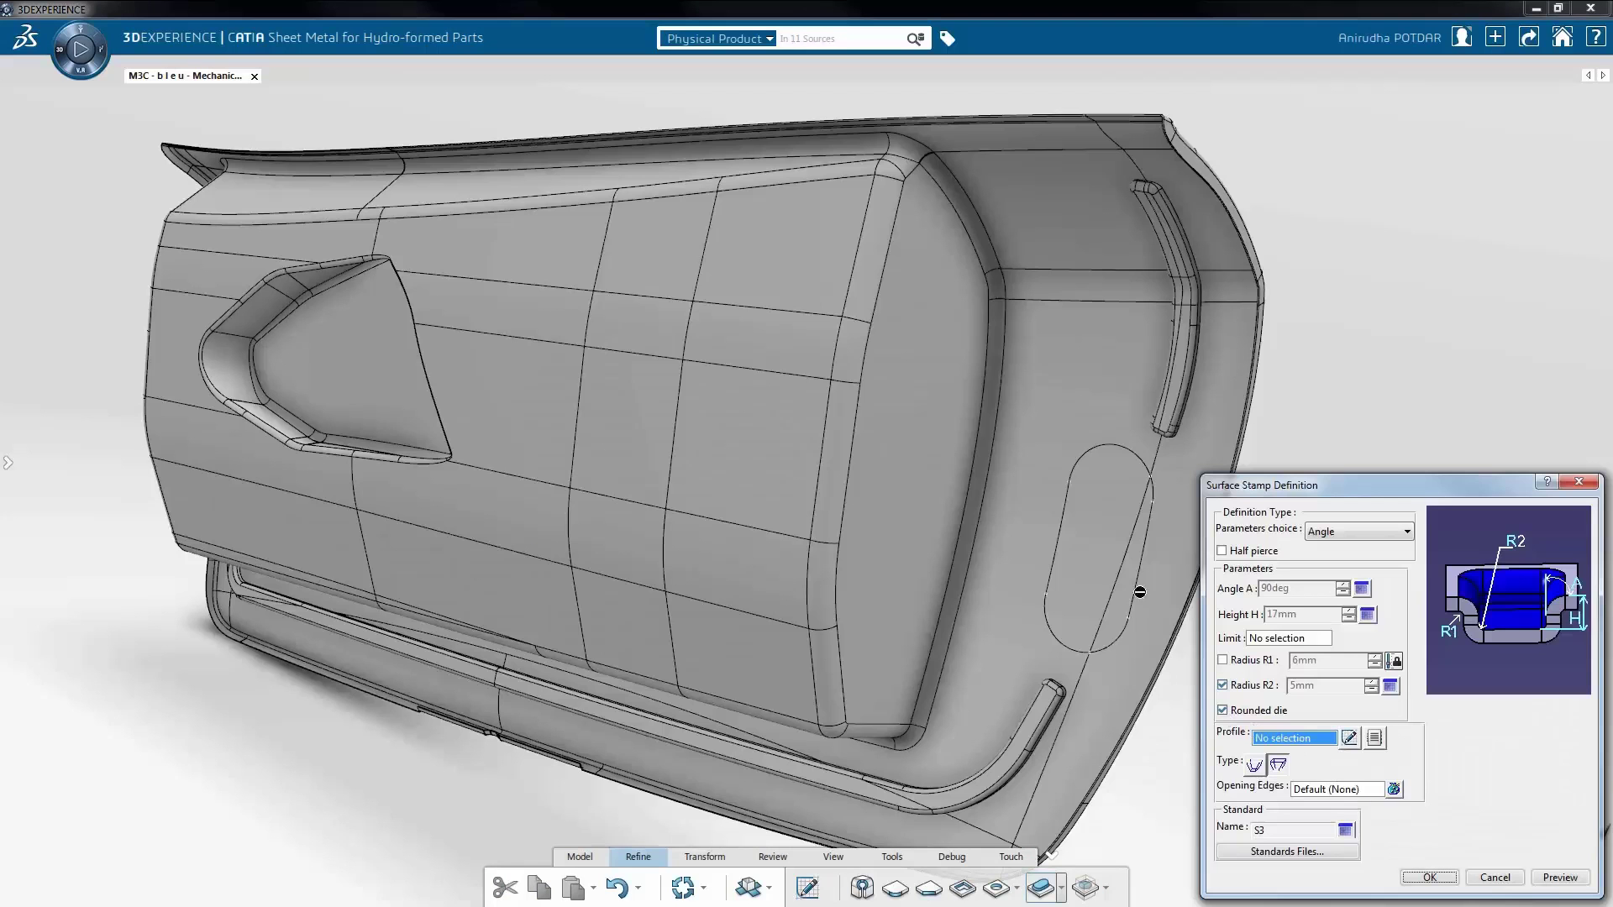
# Step: Add an oval surface stamp and beads, then turn the door panel to face the viewer
pyautogui.click(1140, 593)
pyautogui.click(1428, 878)
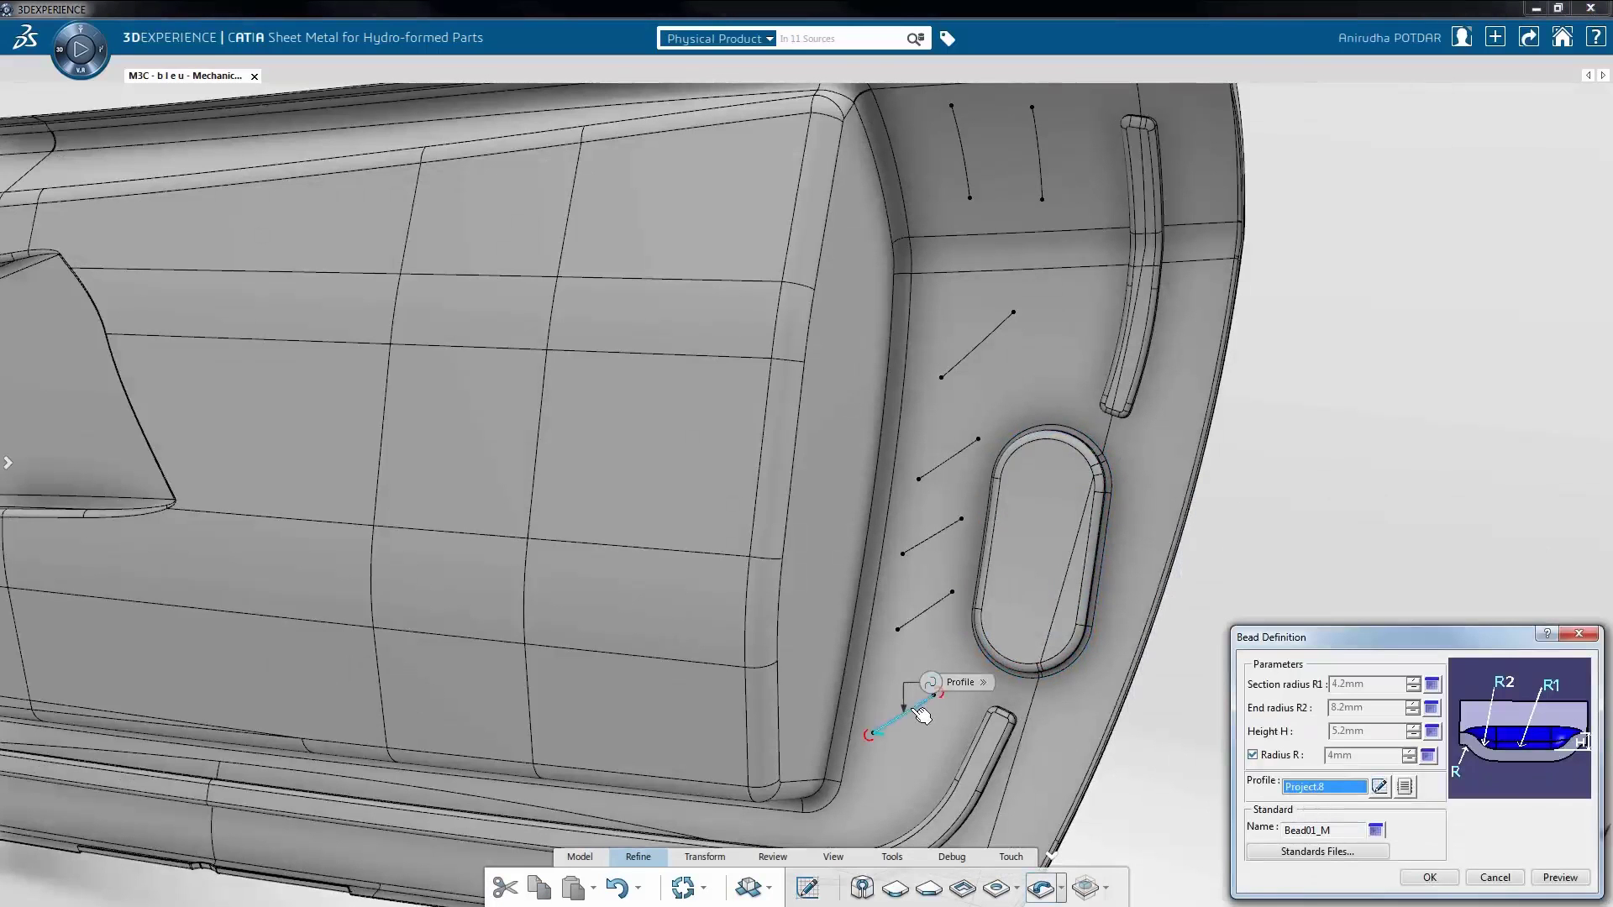
pyautogui.click(1420, 877)
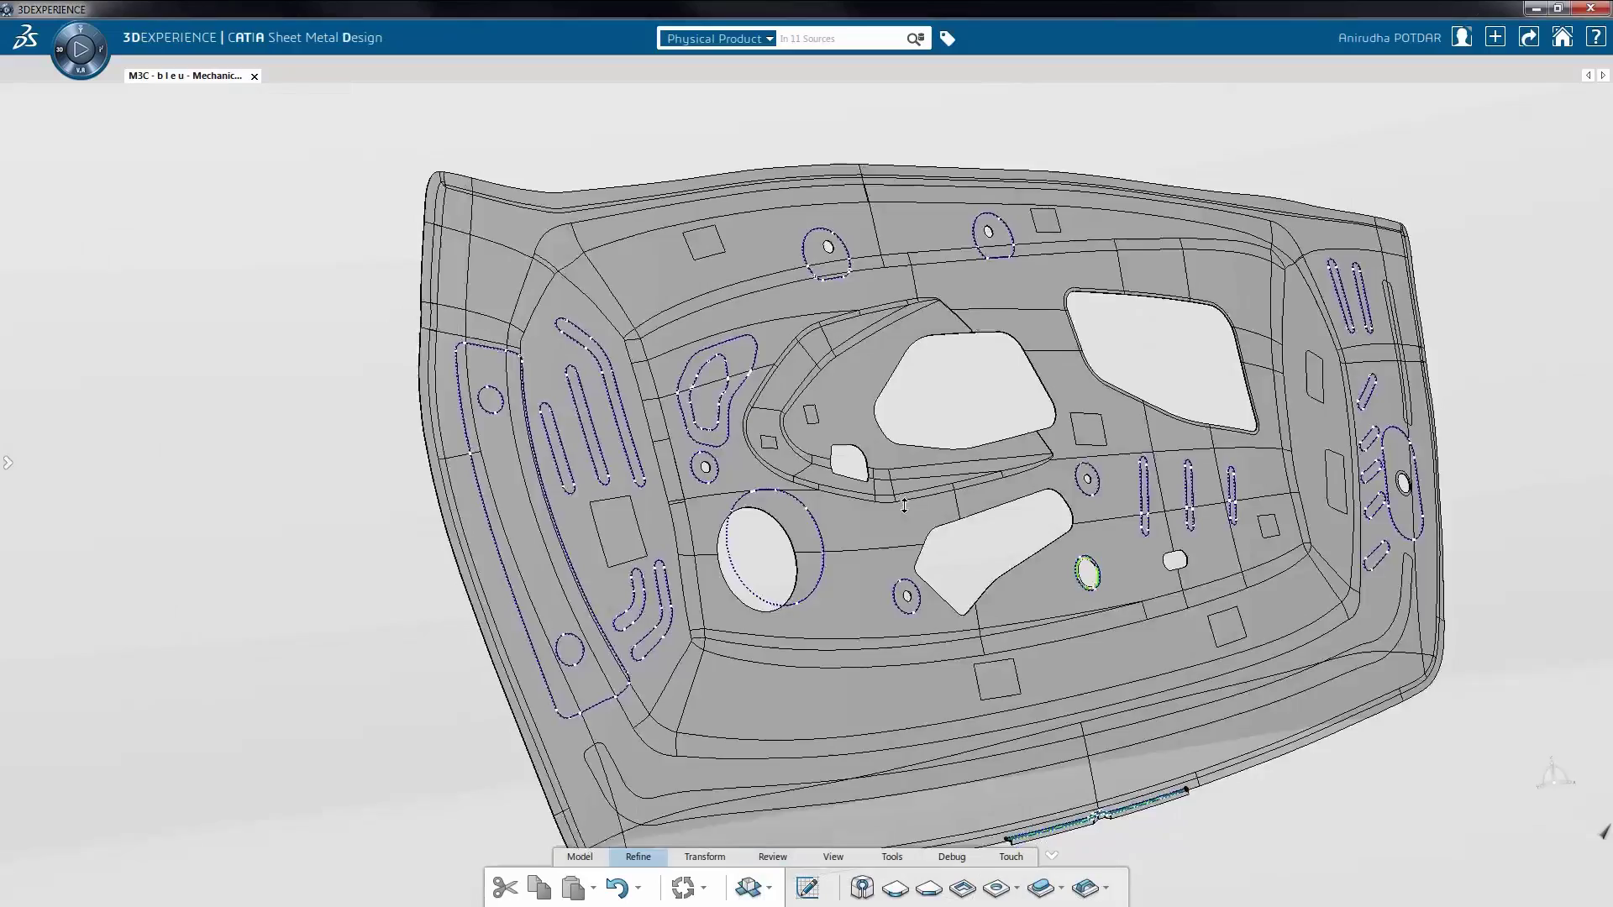
pyautogui.moveTo(904, 505); pyautogui.dragTo(771, 476, button='middle')
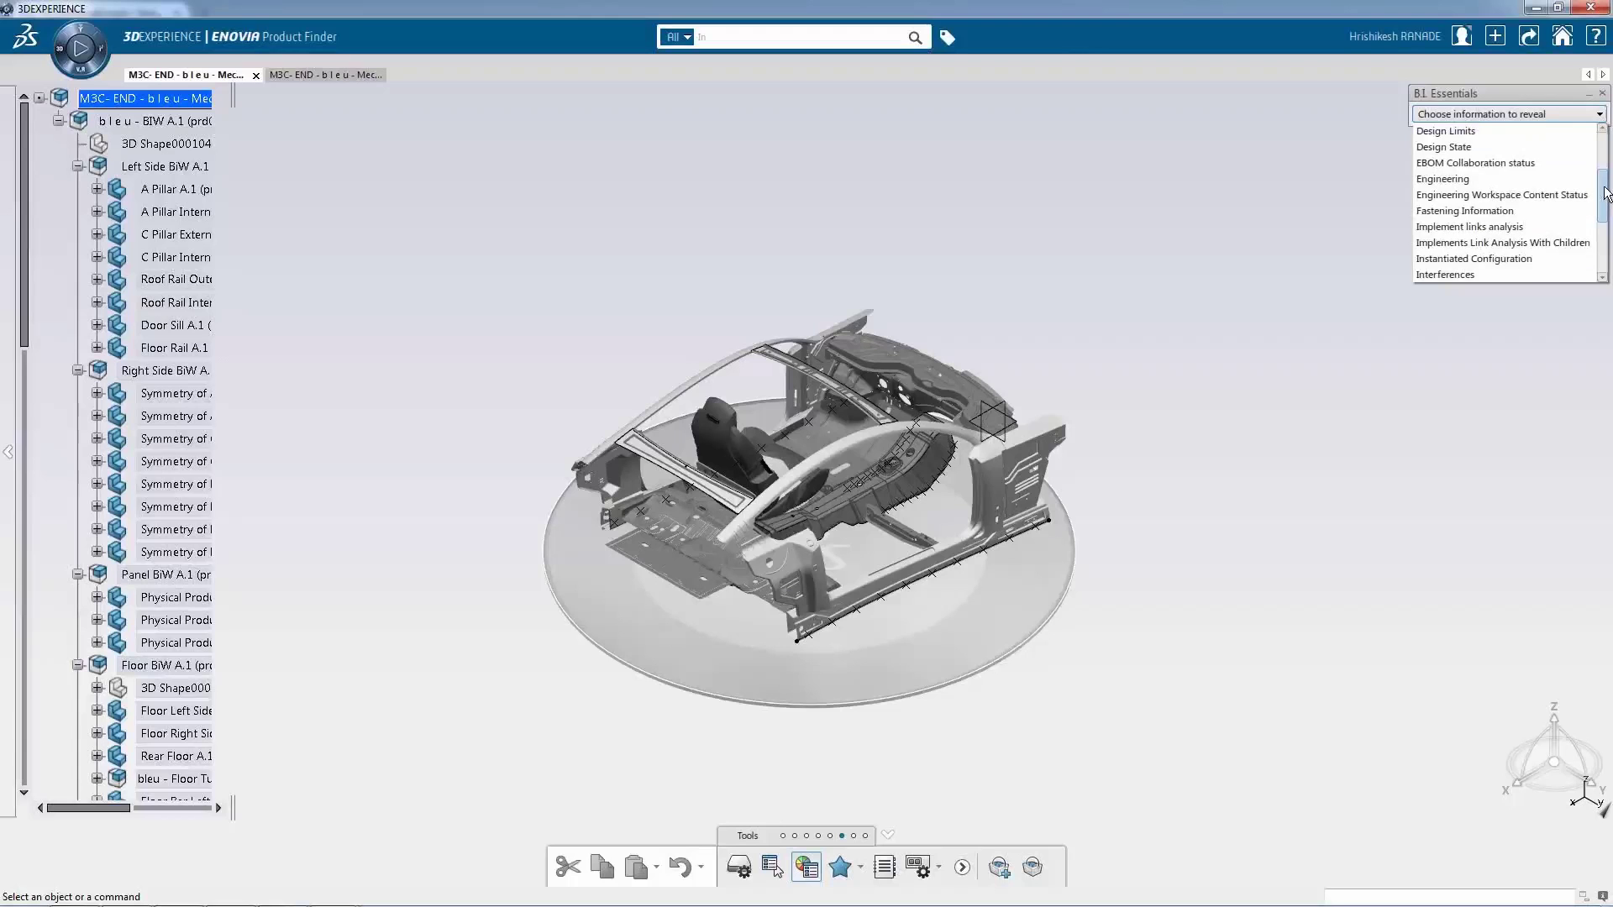
# Step: Colour-code the body-in-white model by Fastening Information
pyautogui.press('Return')
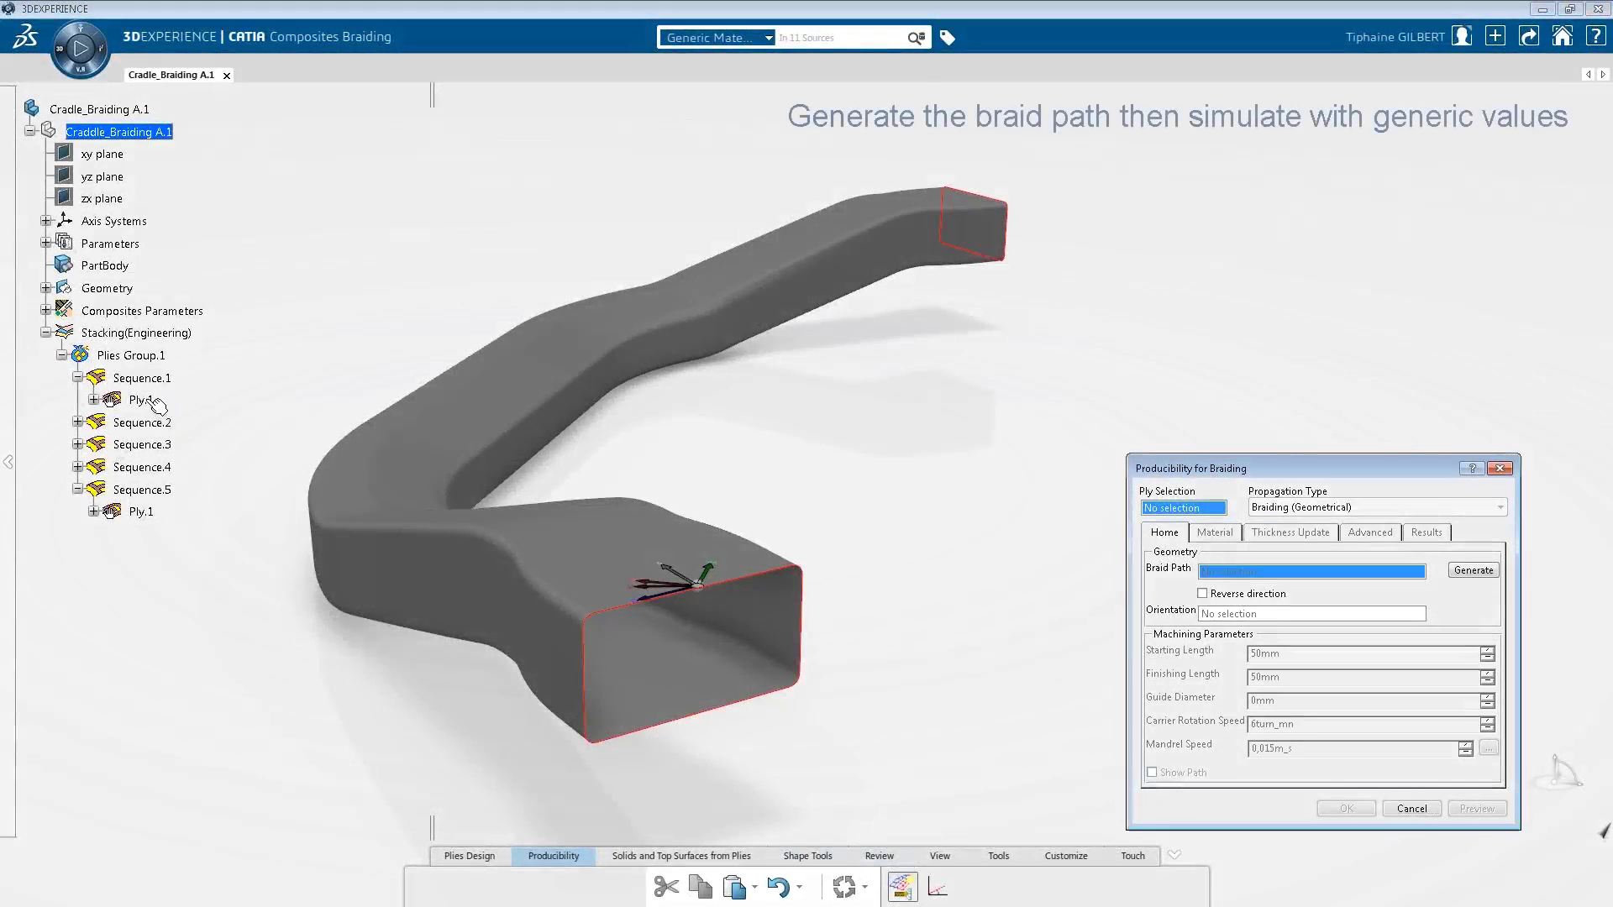
# Step: Preview the braiding simulation on Ply.1 and rotate the part to inspect the axial deviation
pyautogui.click(141, 401)
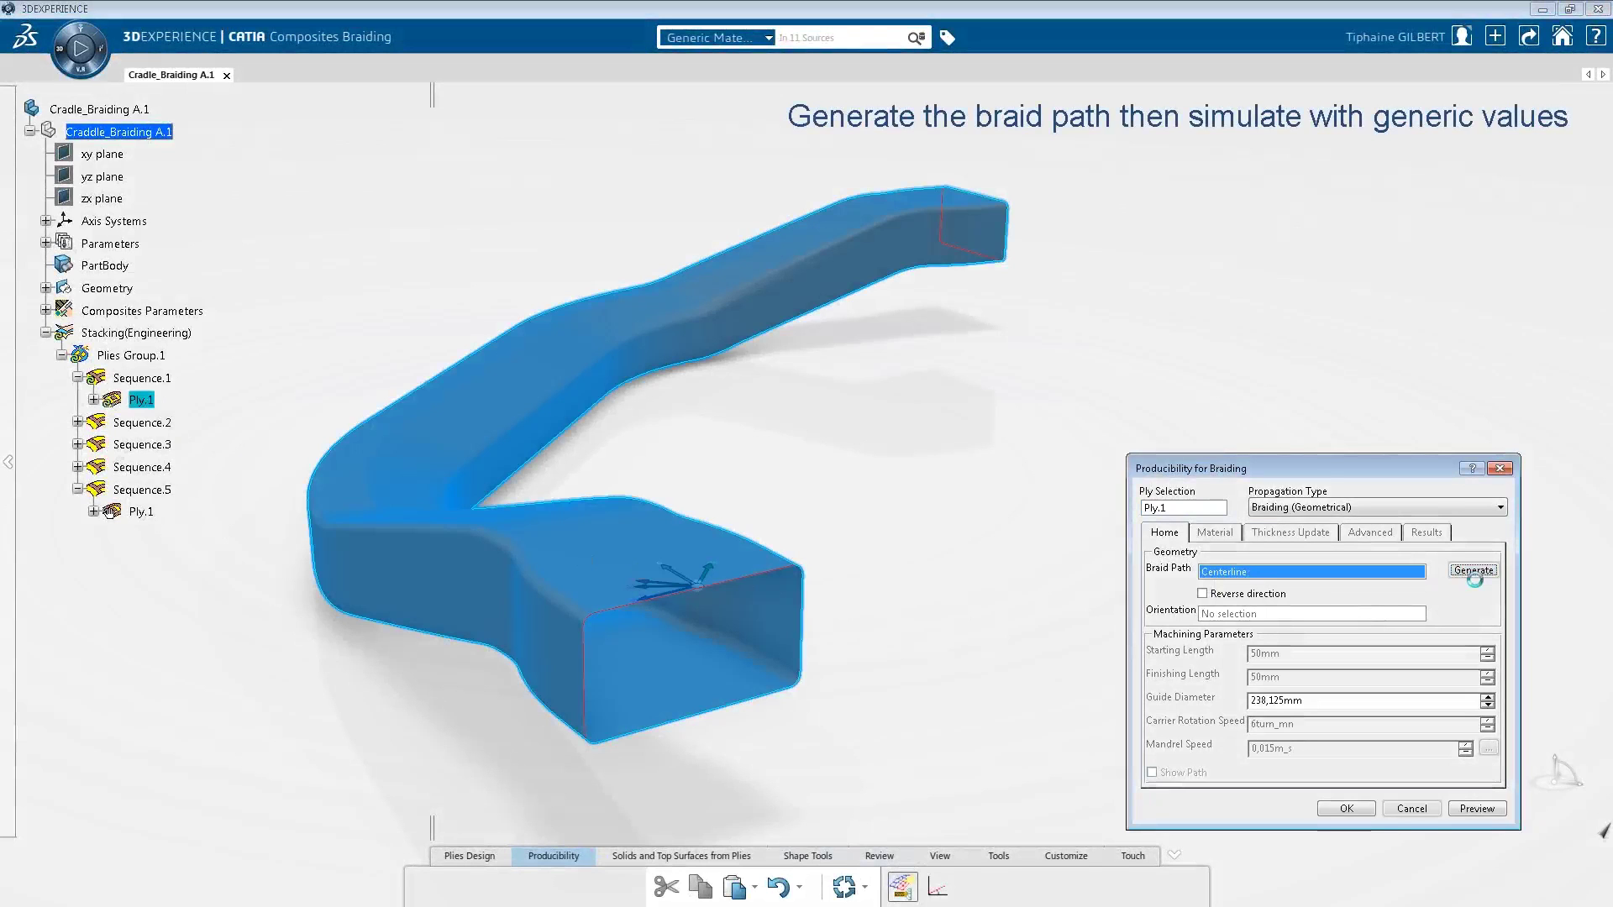
pyautogui.click(1469, 809)
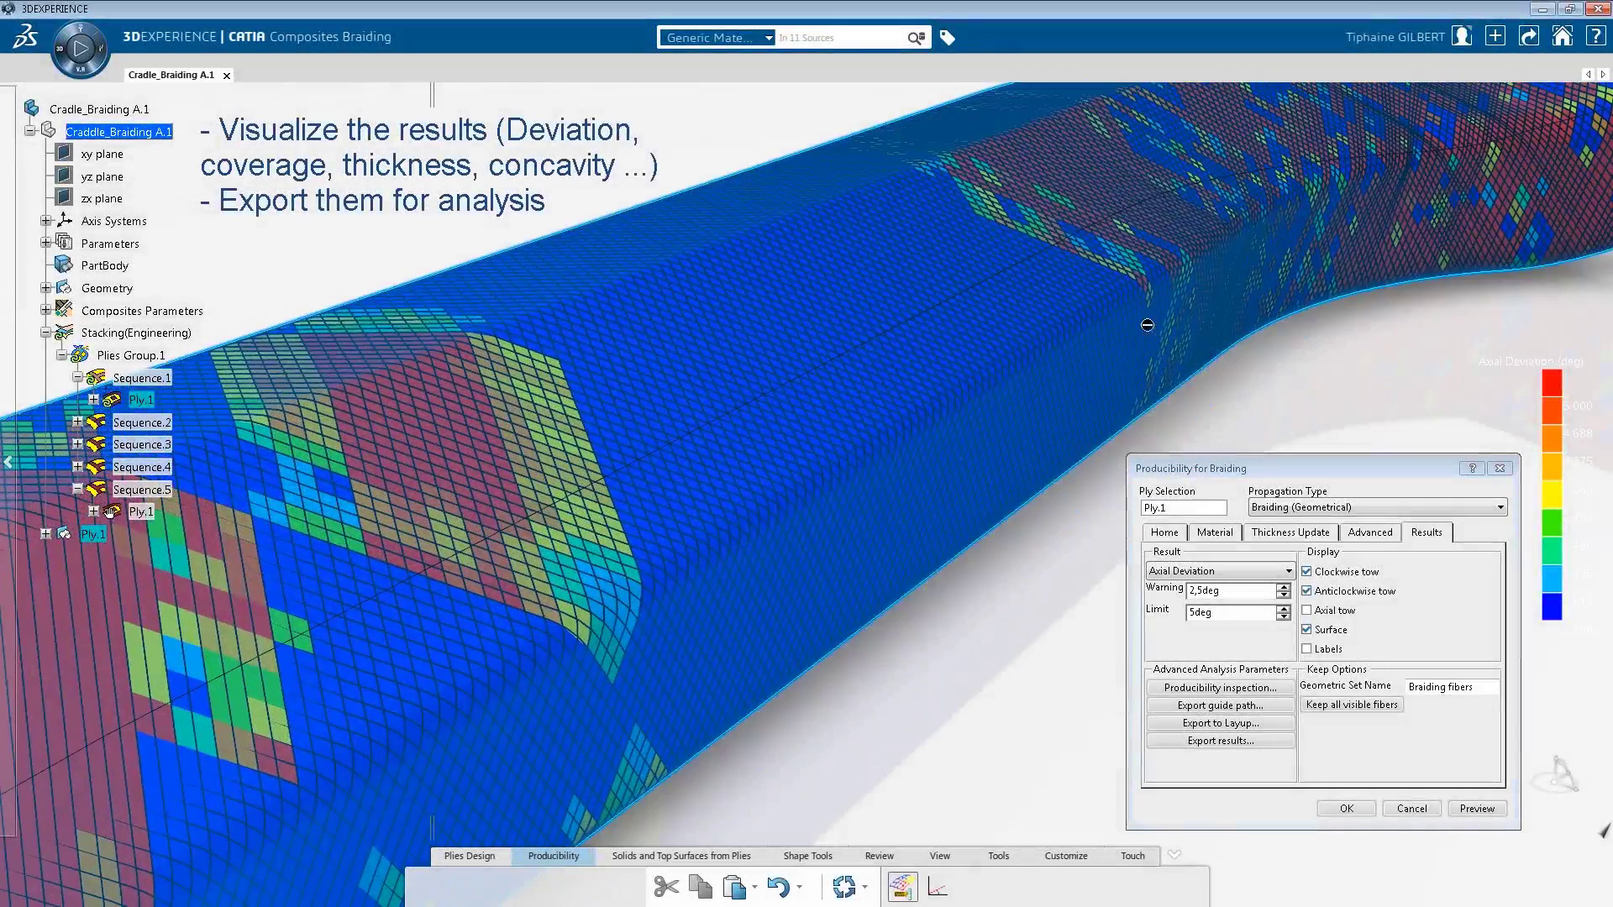
pyautogui.moveTo(1147, 325); pyautogui.dragTo(930, 532, button='middle')
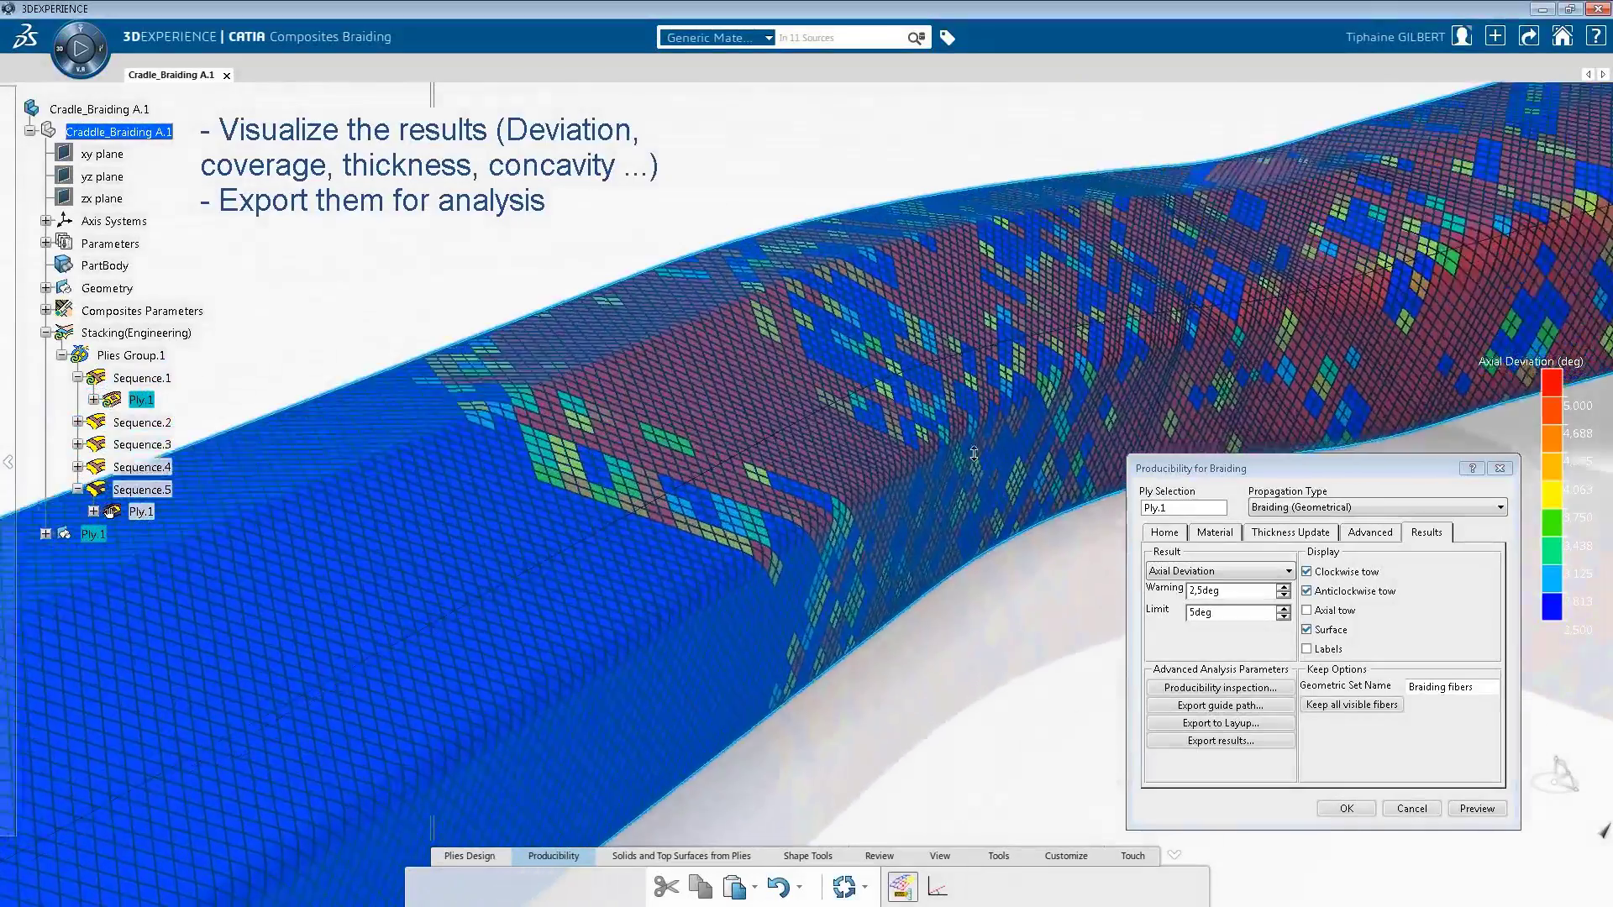